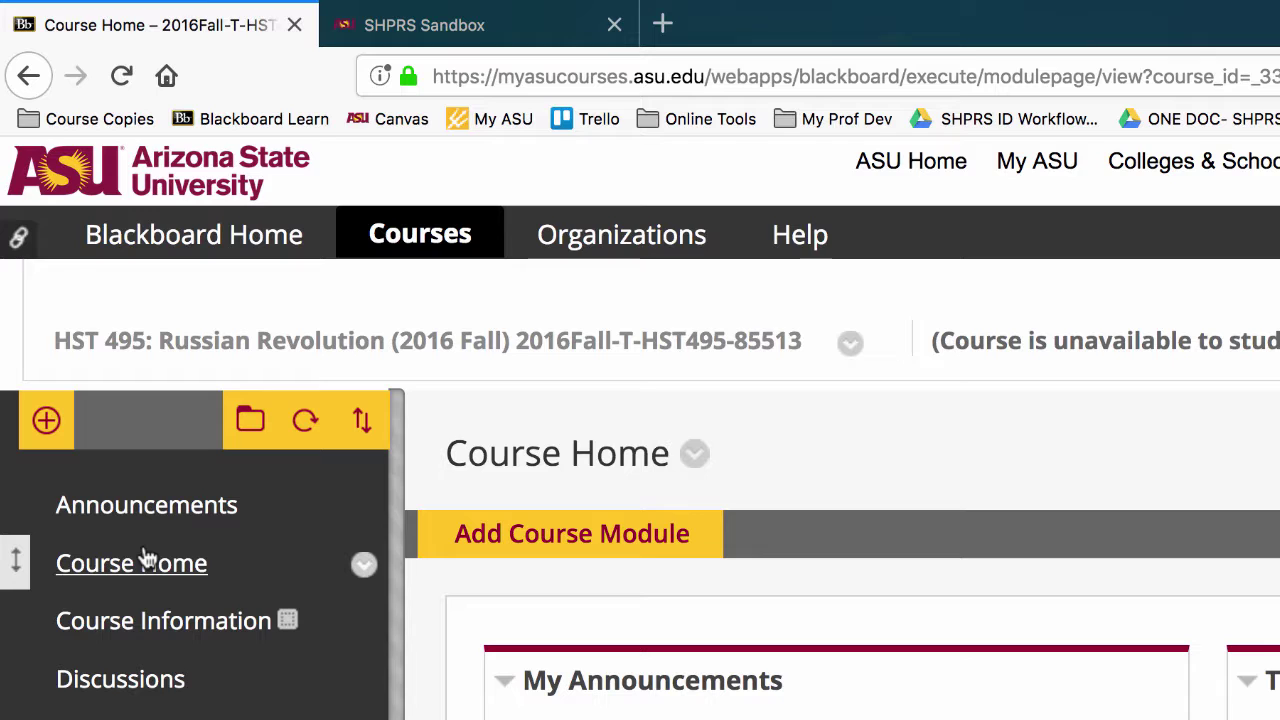
Open the Content area of the Blackboard course and look through its list of files
left_click(500, 30)
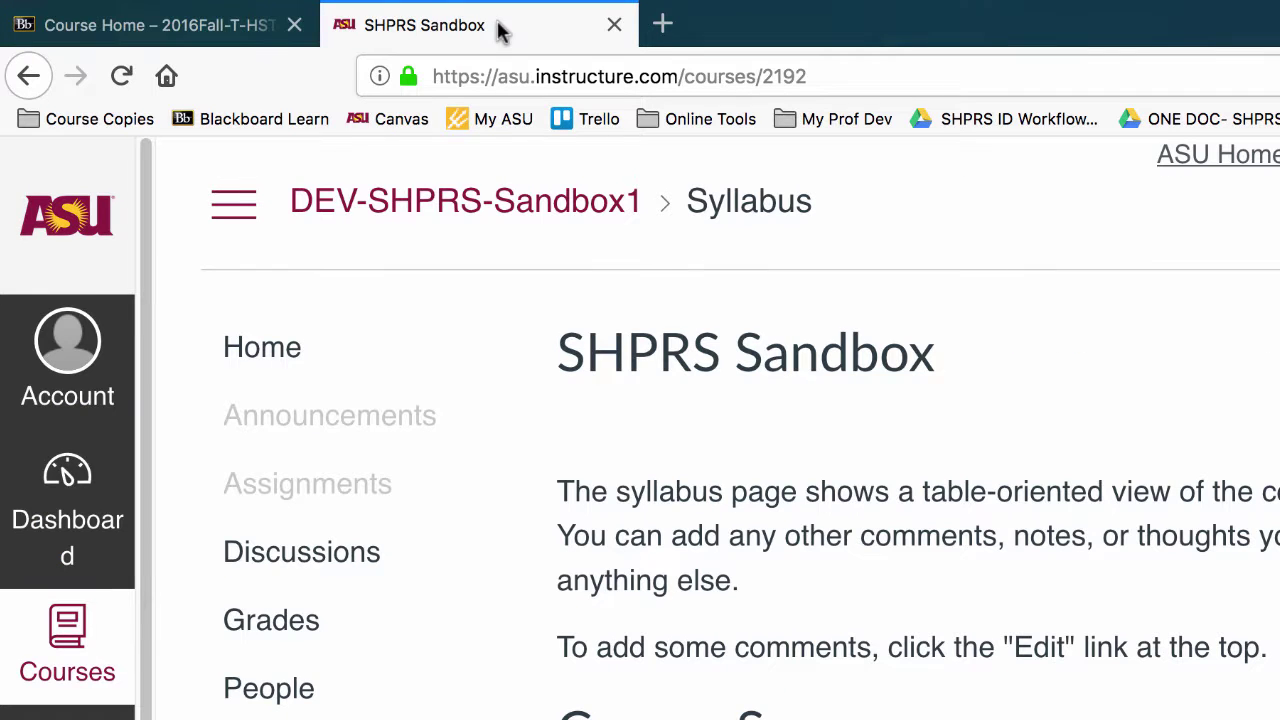
left_click(190, 26)
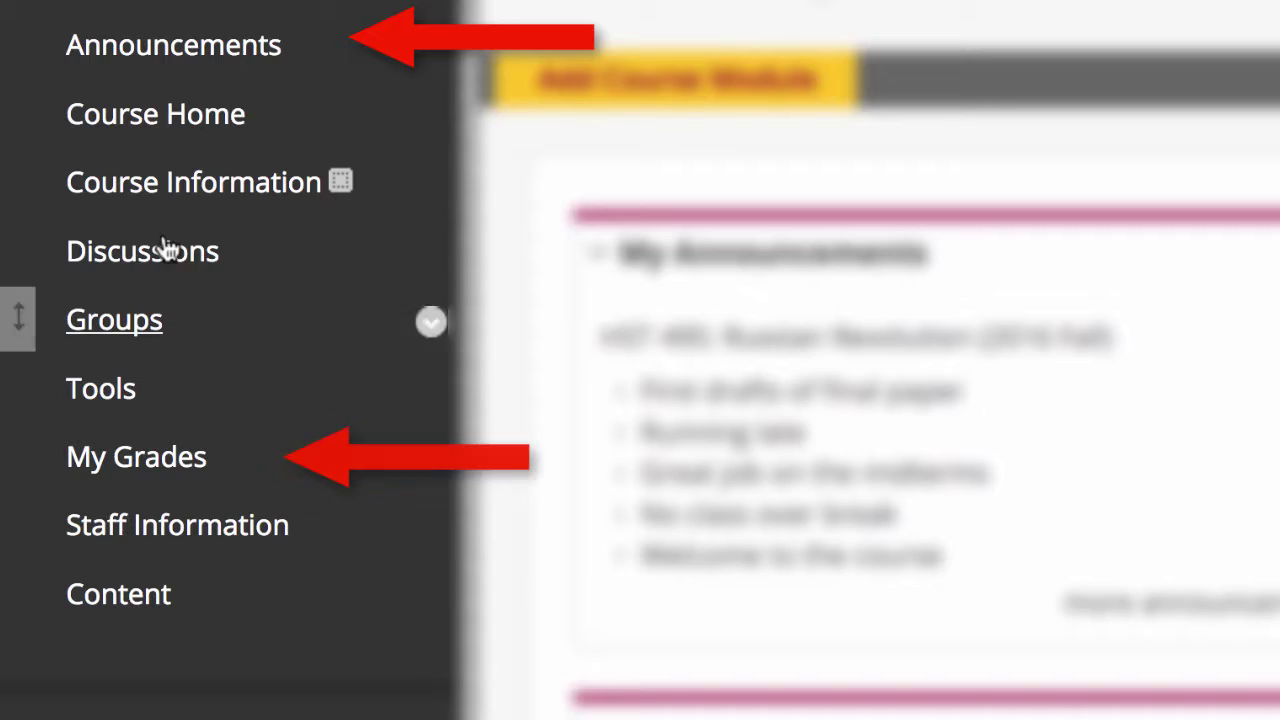
left_click(108, 603)
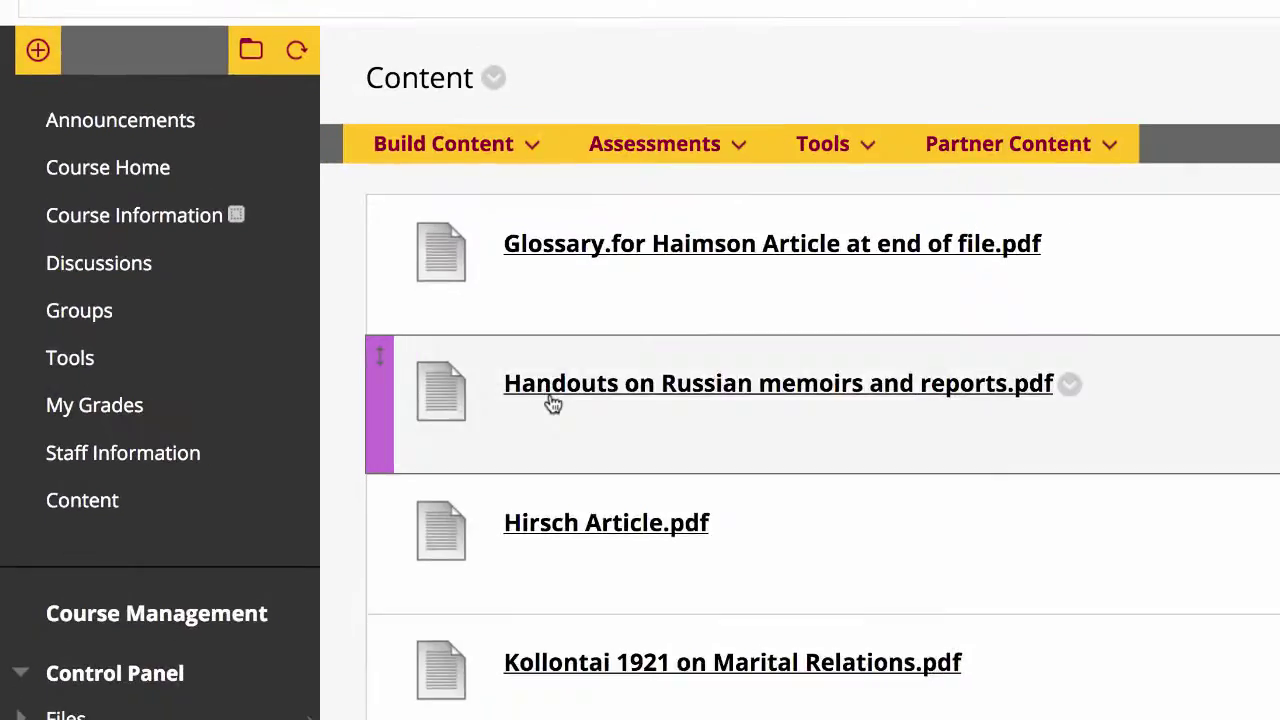
scroll(553, 403, "down", 10)
scroll(565, 400, "up", 2)
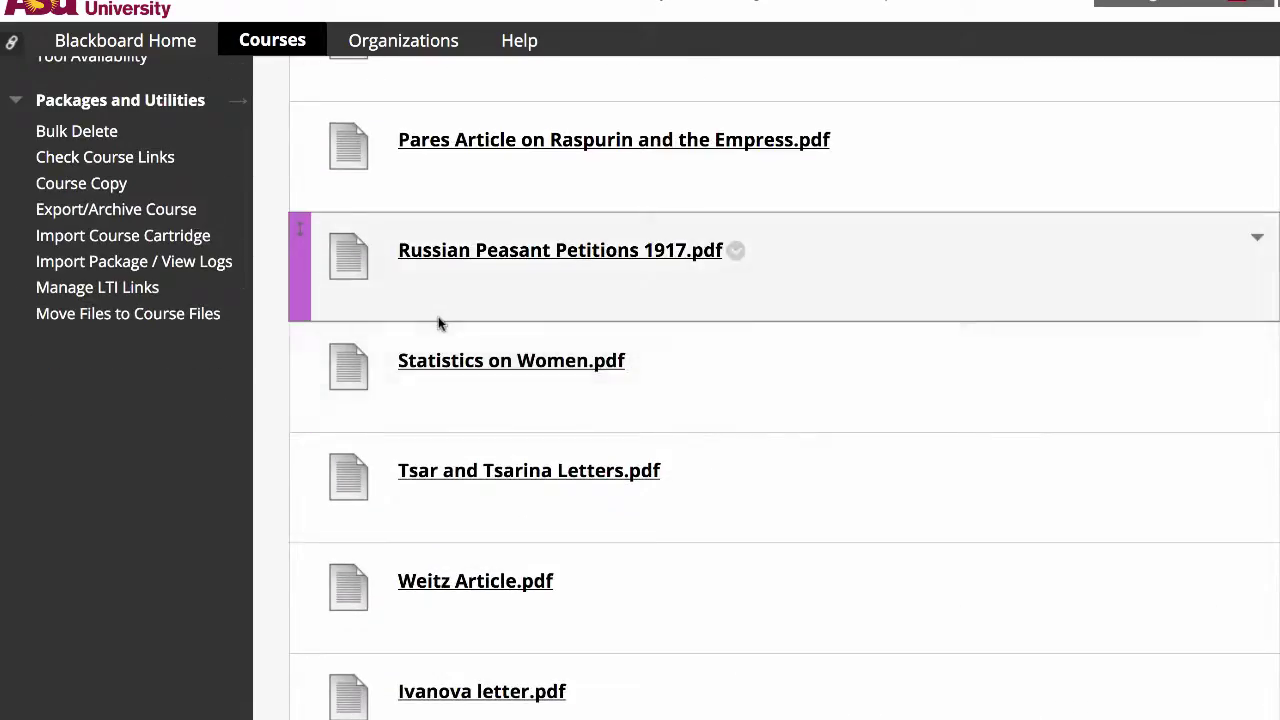
scroll(438, 323, "up", 10)
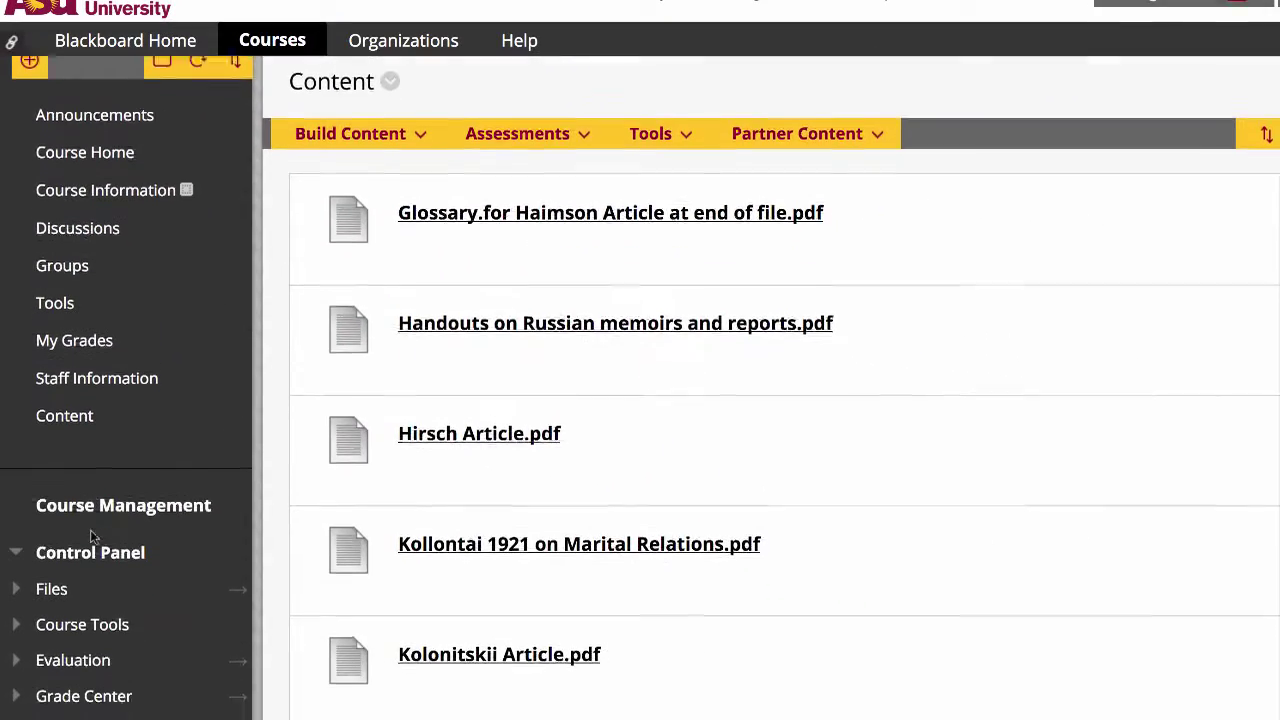
Open the Blackboard course's Full Grade Center and examine the grade columns and course management options
scroll(90, 537, "down", 2)
left_click(80, 577)
left_click(80, 636)
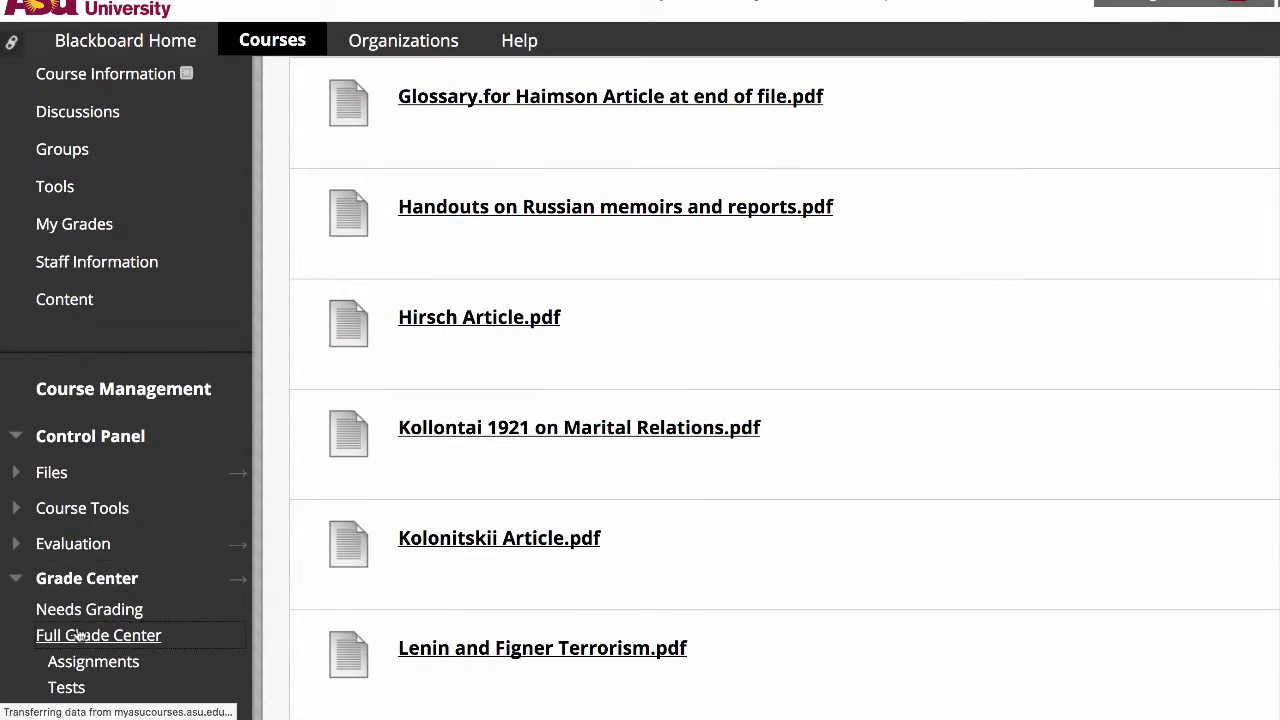
scroll(895, 376, "down", 3)
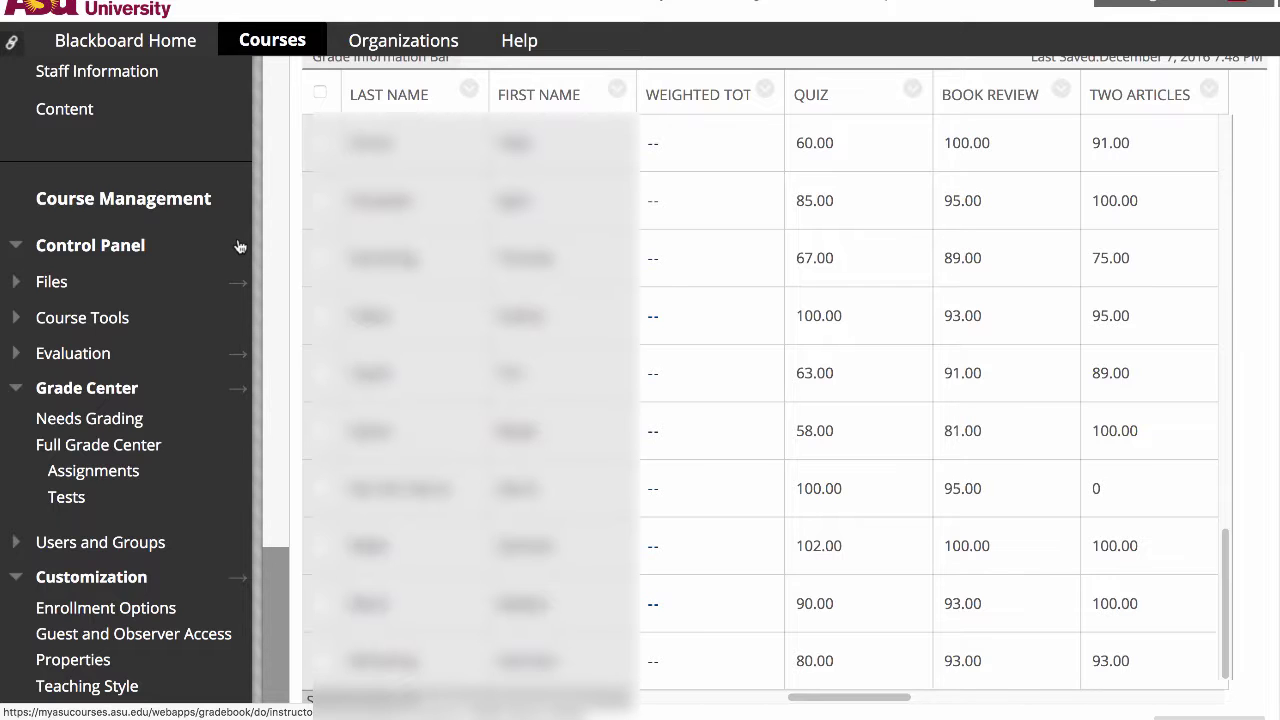
scroll(237, 340, "down", 3)
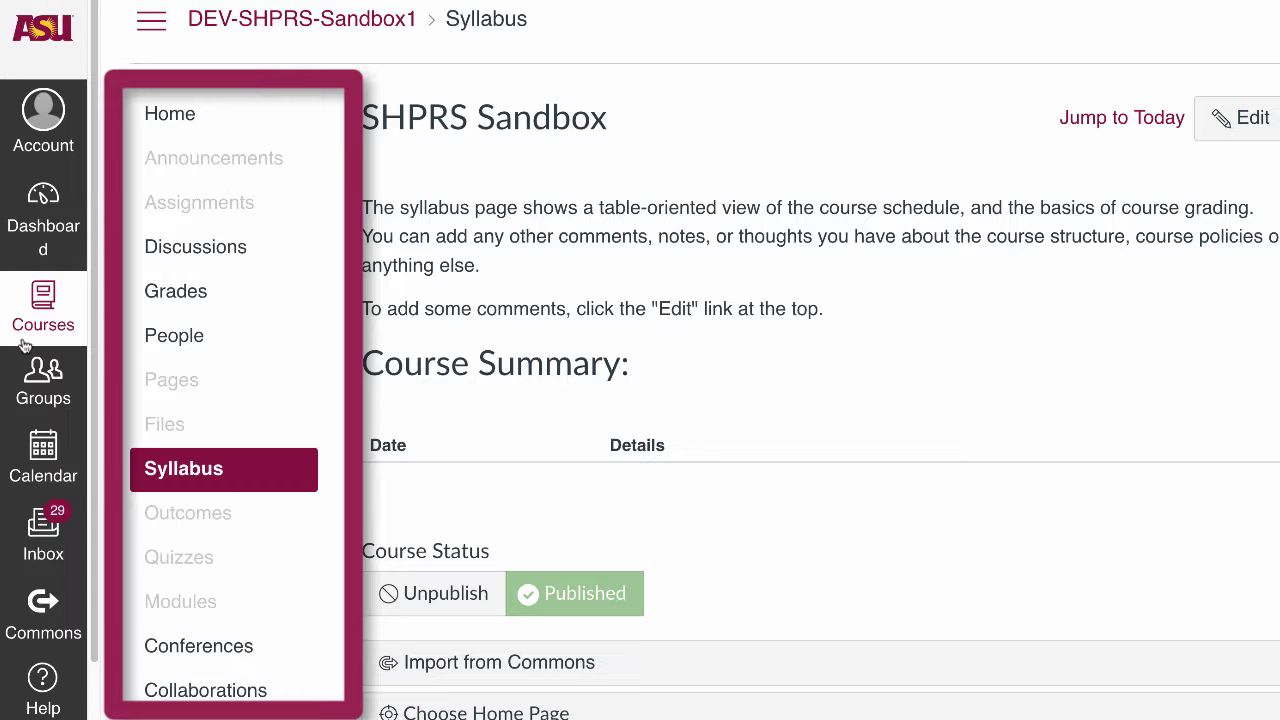
Open the Import Course Content page from the settings of the SHPRS Sandbox course in Canvas
scroll(192, 608, "down", 1)
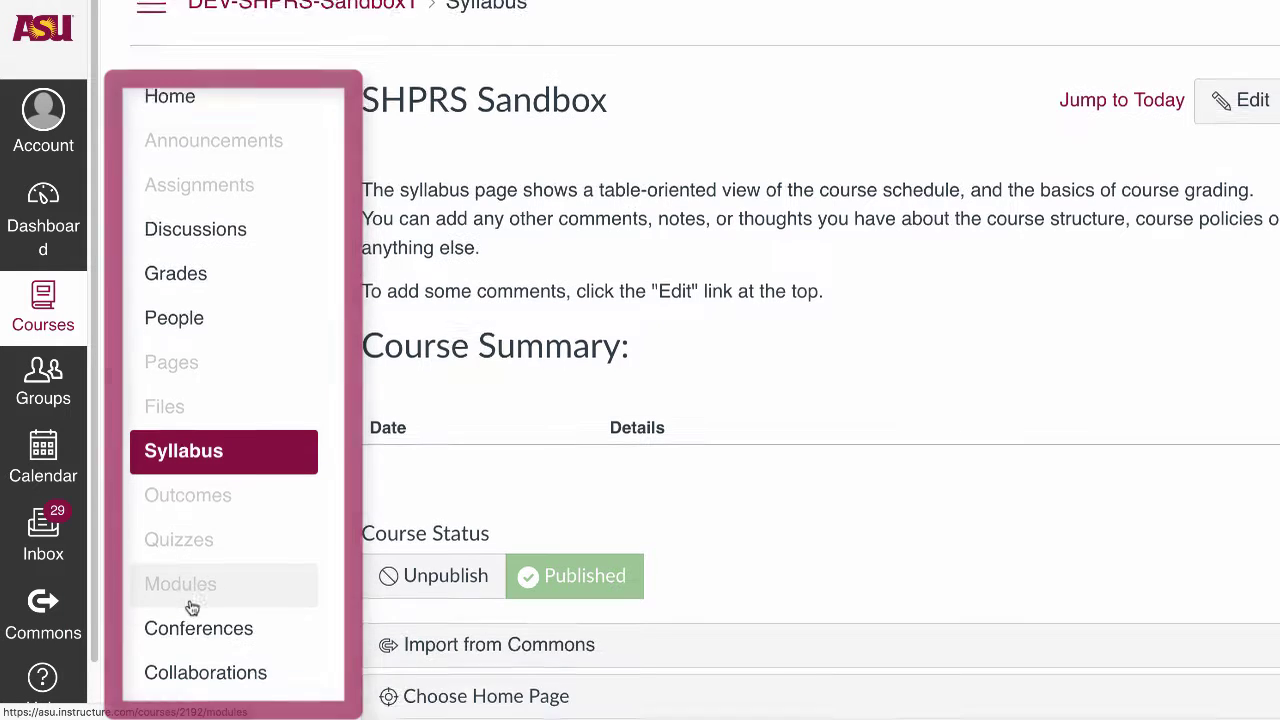
scroll(192, 608, "down", 5)
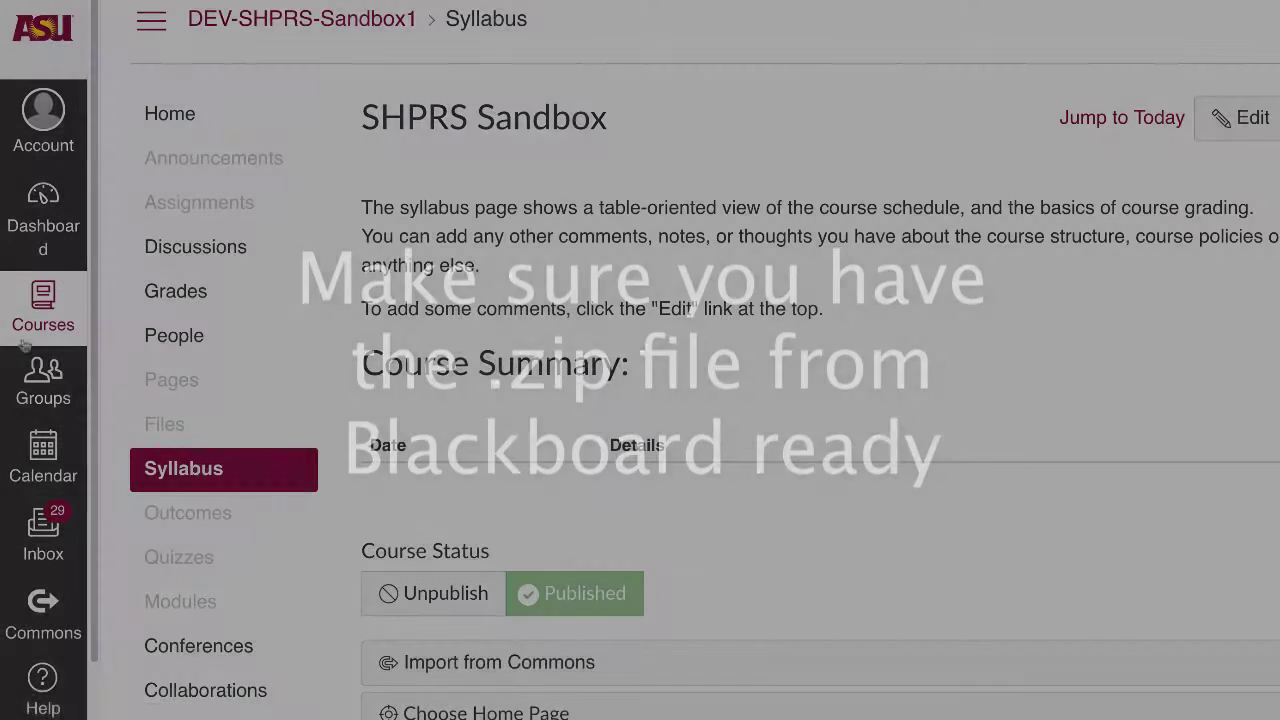
scroll(191, 606, "down", 5)
left_click(176, 497)
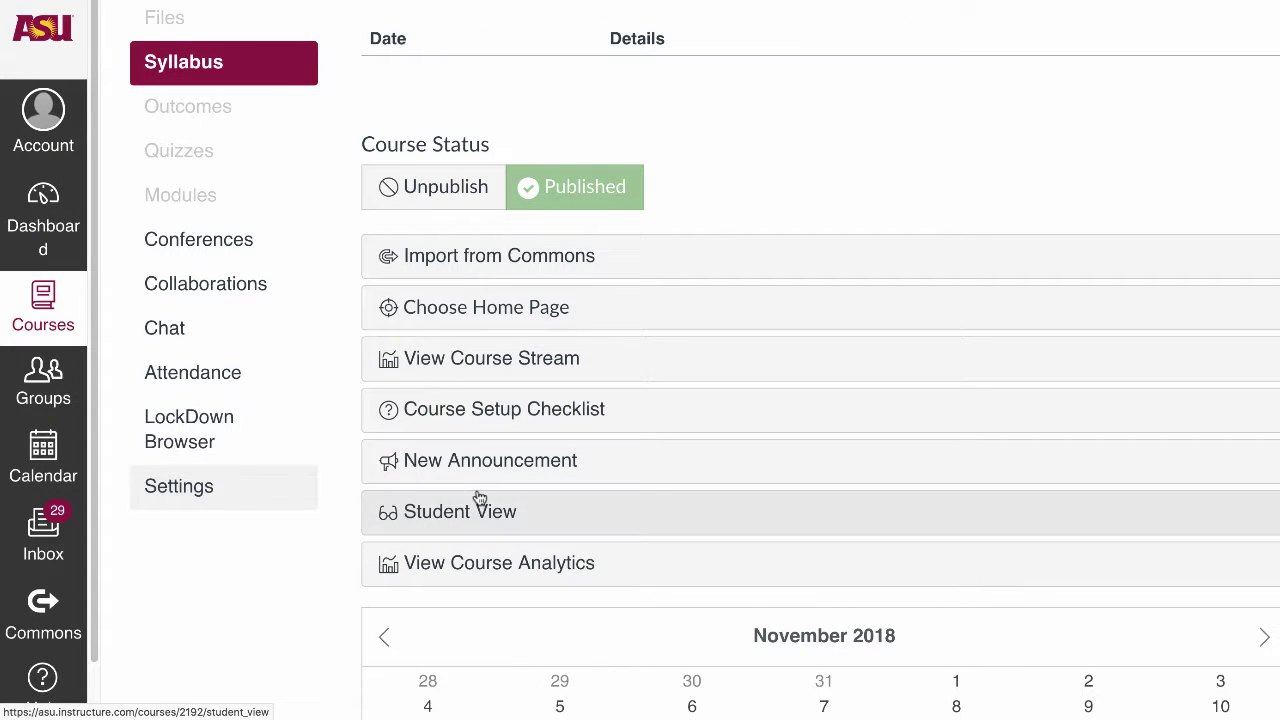
scroll(1037, 266, "down", 15)
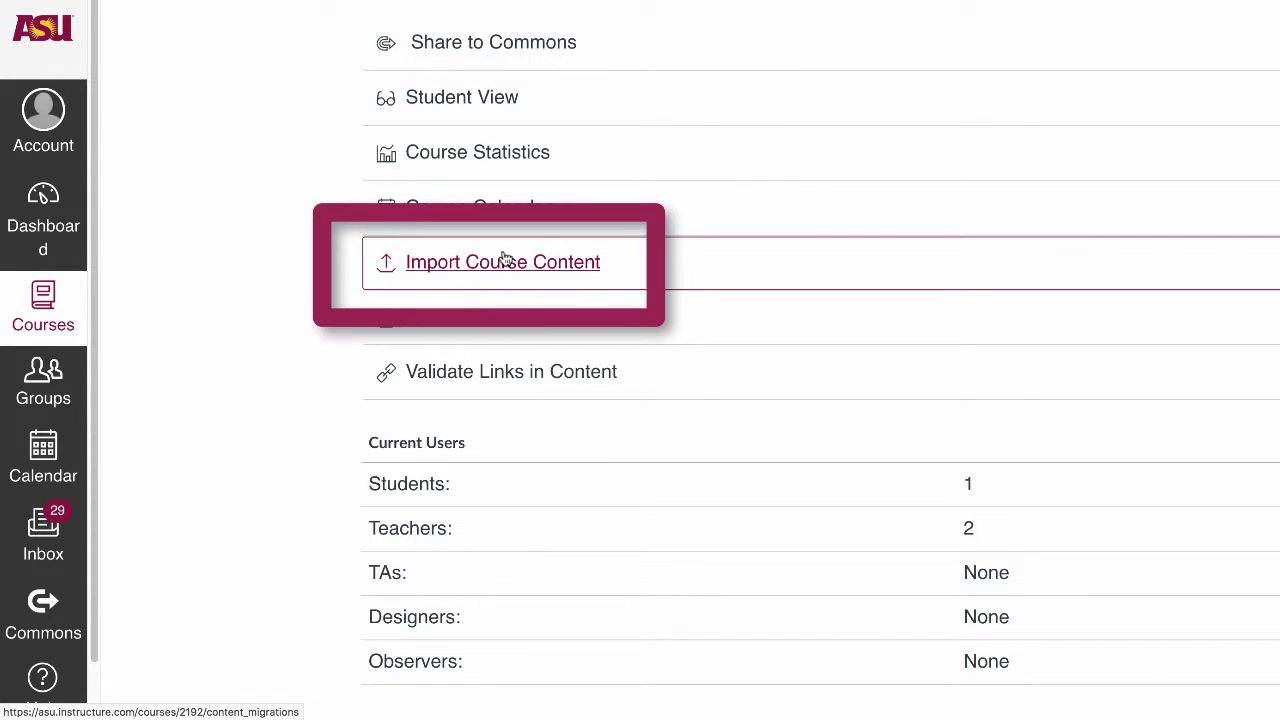
left_click(505, 260)
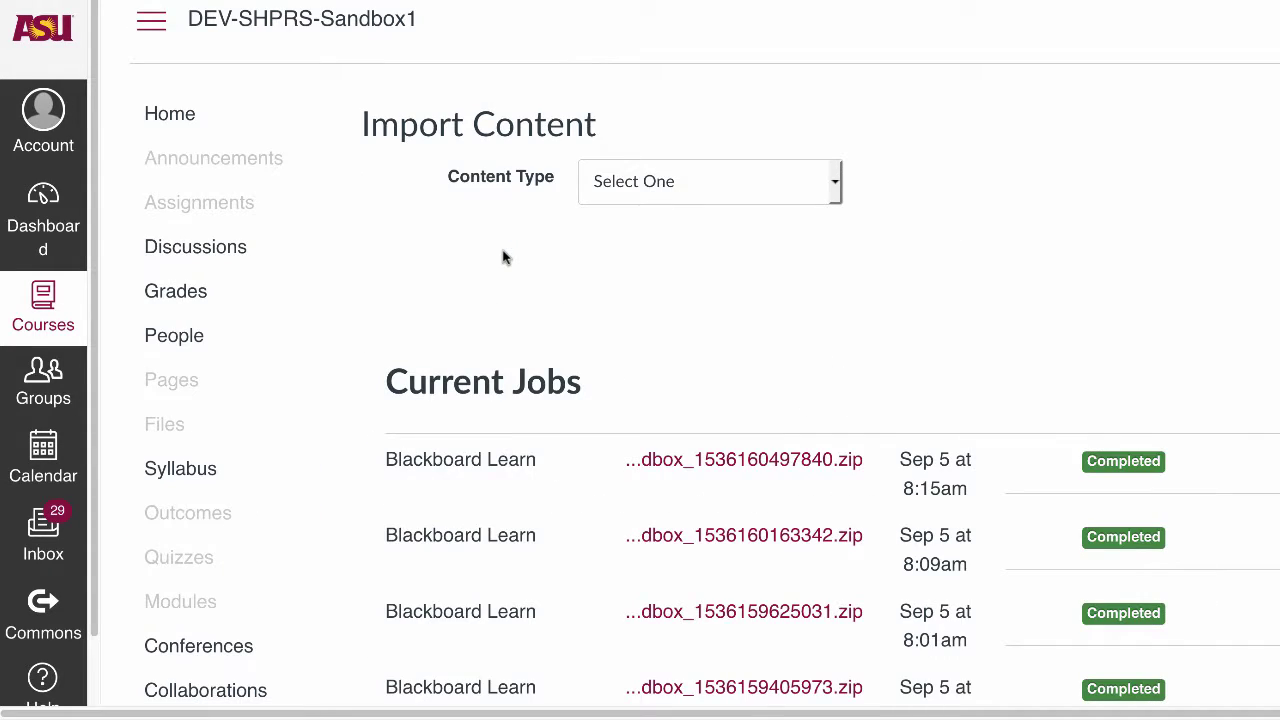
Import all content from ExportFile_2016Fall-T-HST495-85513_20181113015640.zip using the Blackboard 6/7/8/9 export .zip file content type
left_click(637, 172)
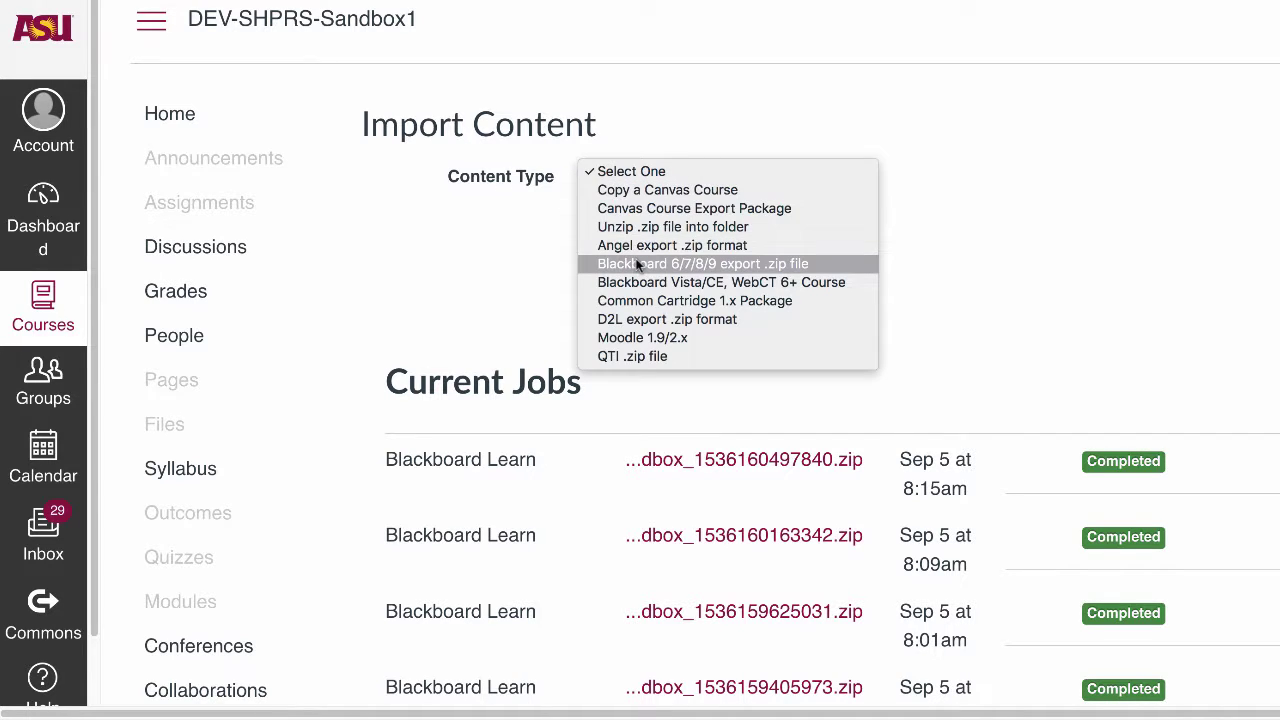
left_click(637, 264)
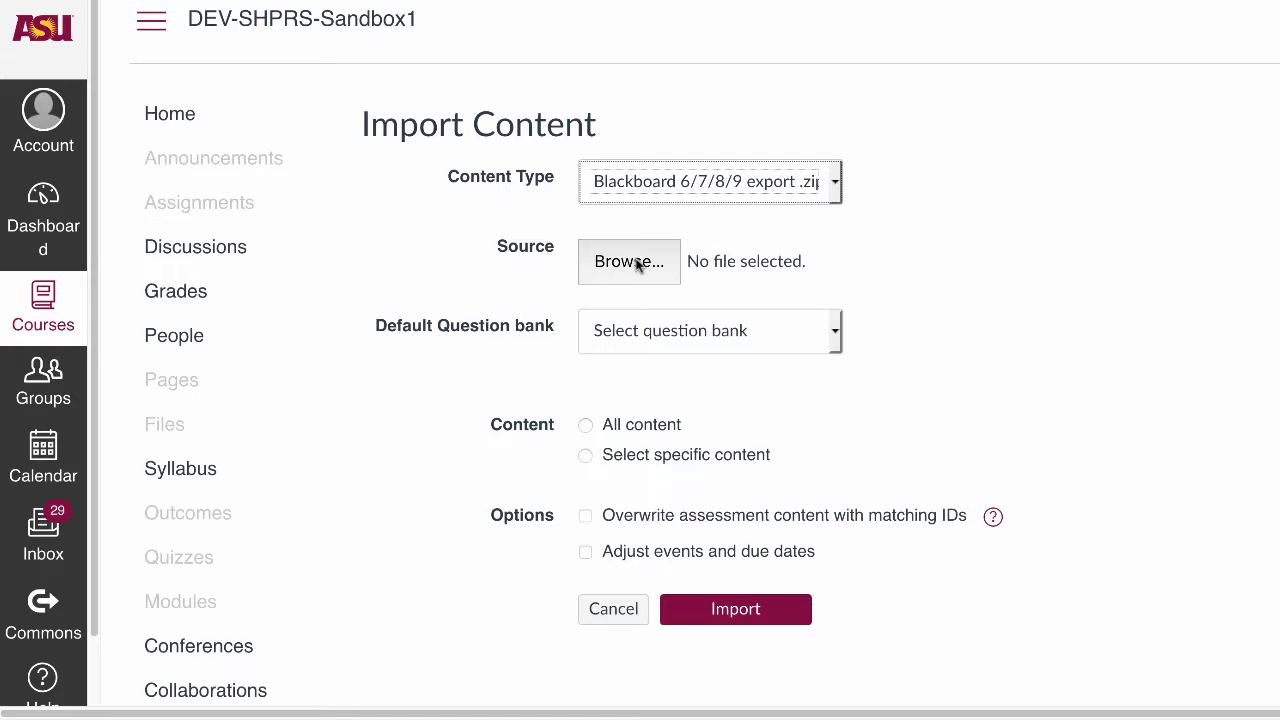
left_click(623, 263)
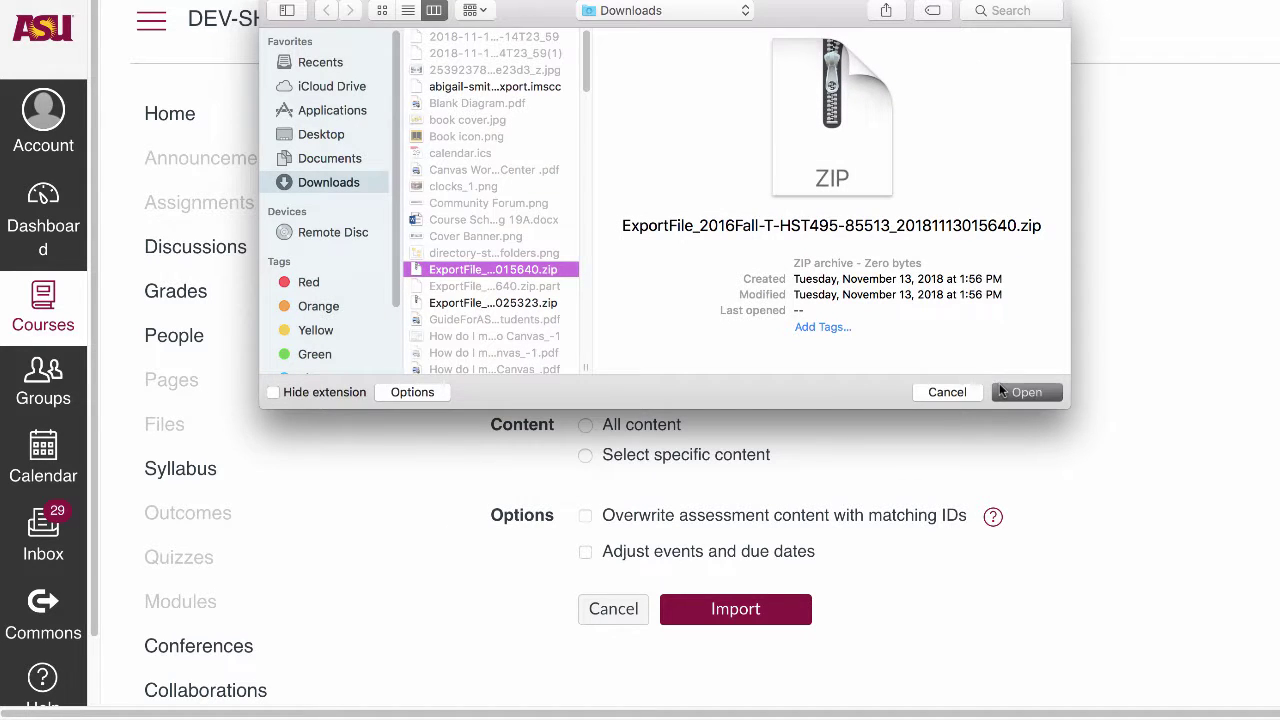
left_click(1001, 389)
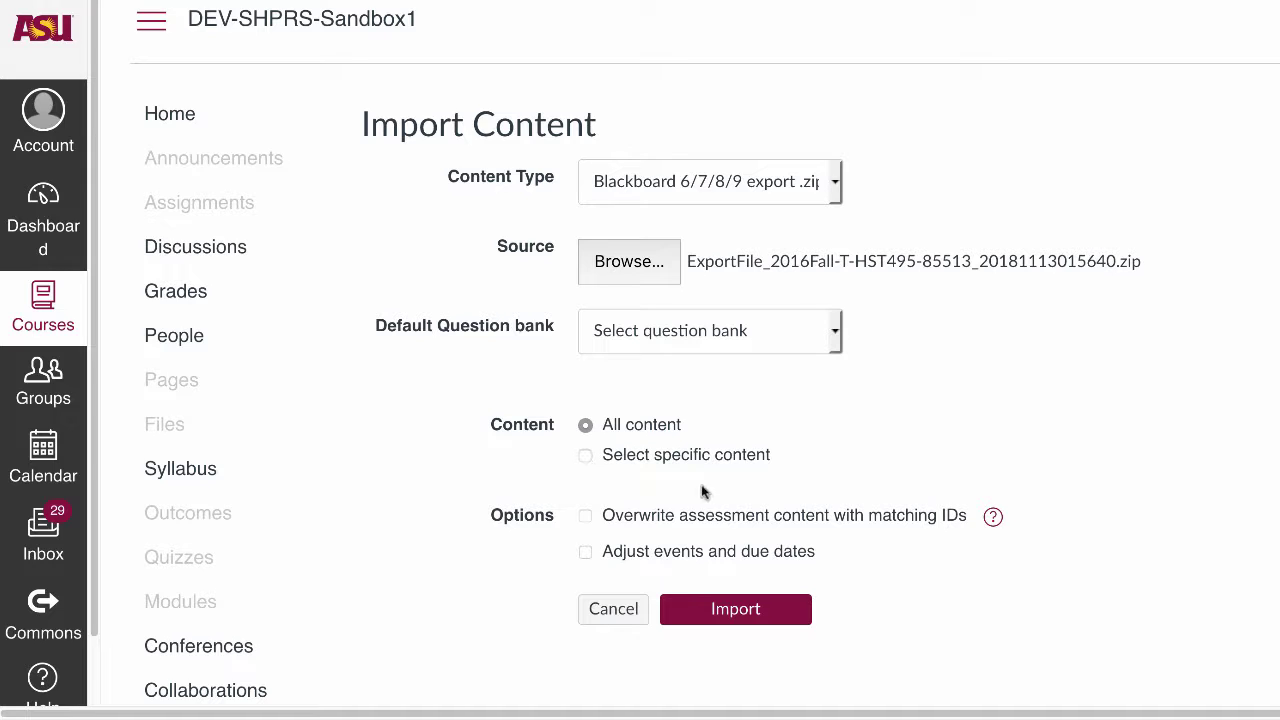
left_click(682, 600)
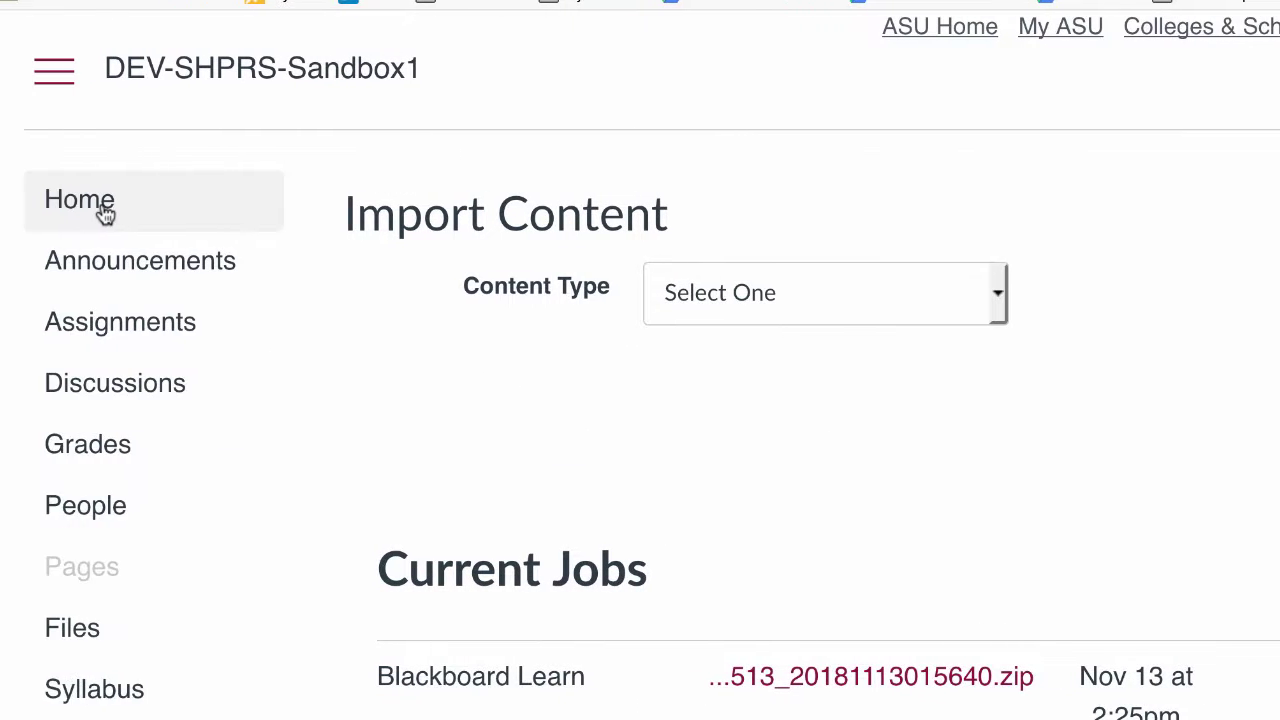
Open the sandbox course's home page and look through the course summary and course options
left_click(116, 210)
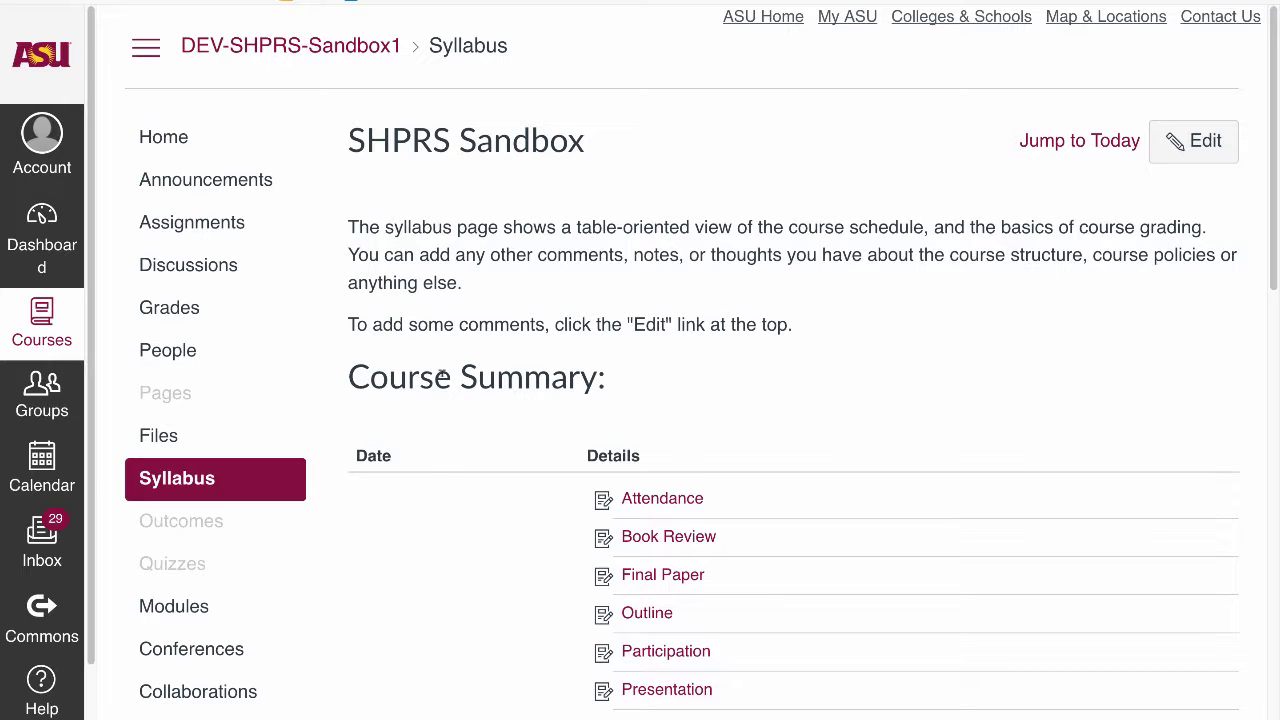
scroll(441, 374, "down", 10)
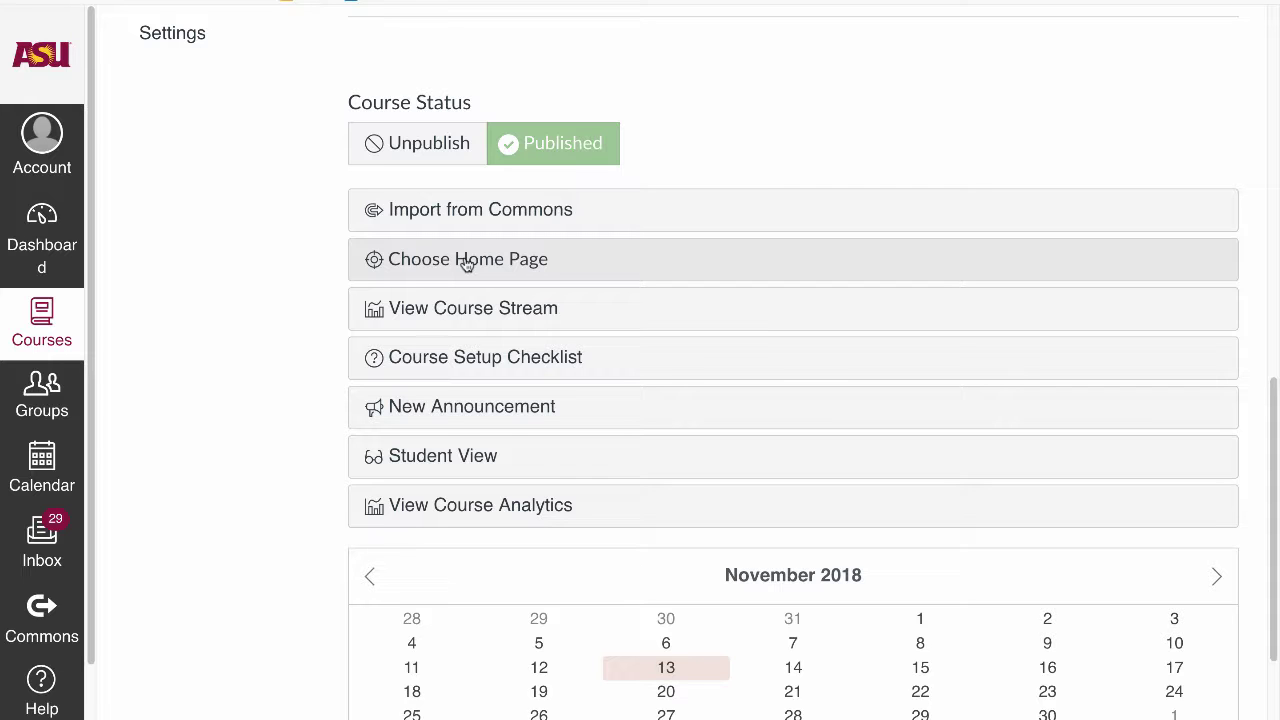
scroll(466, 263, "up", 10)
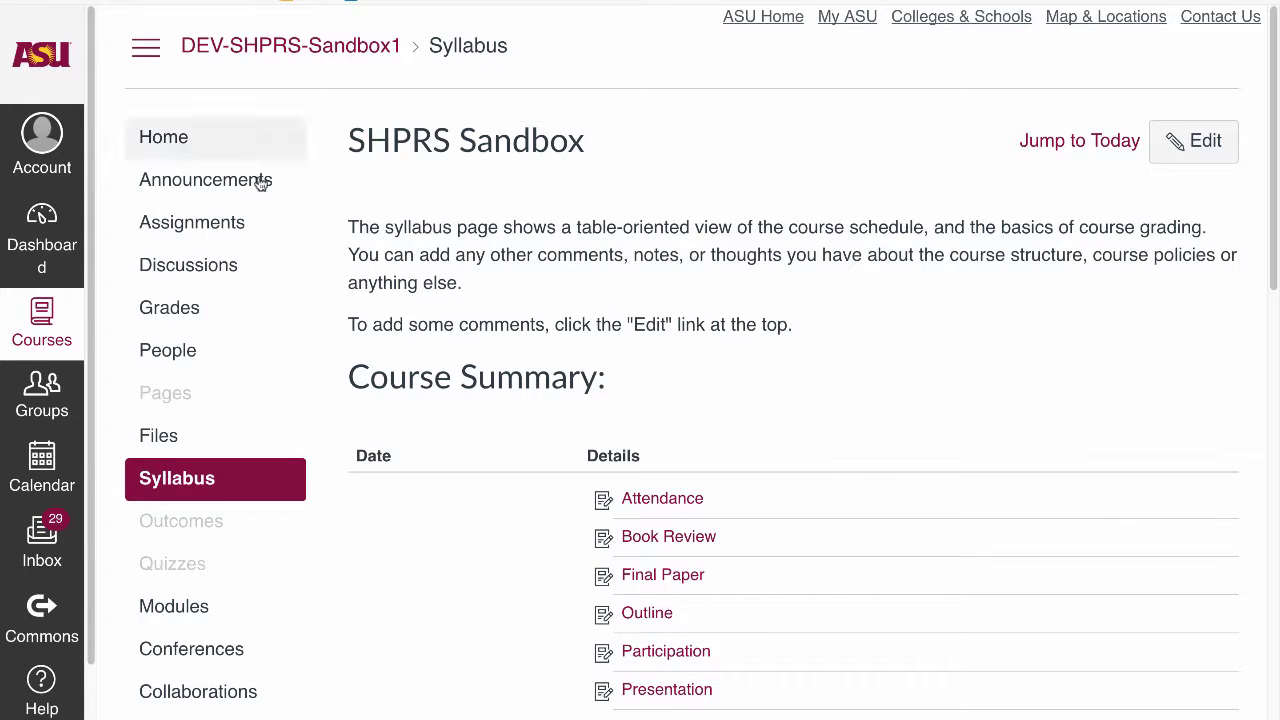
Open the sandbox course's announcements and review the imported entries
left_click(187, 184)
scroll(674, 480, "down", 4)
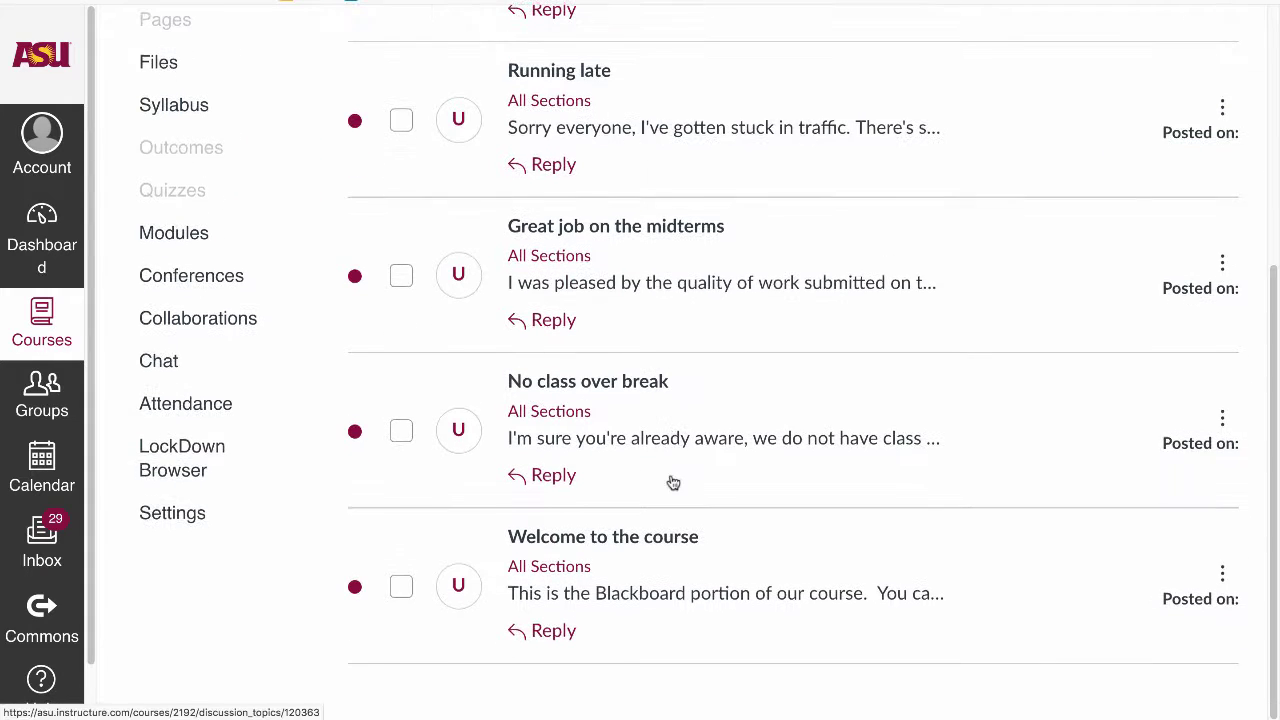
scroll(674, 480, "up", 4)
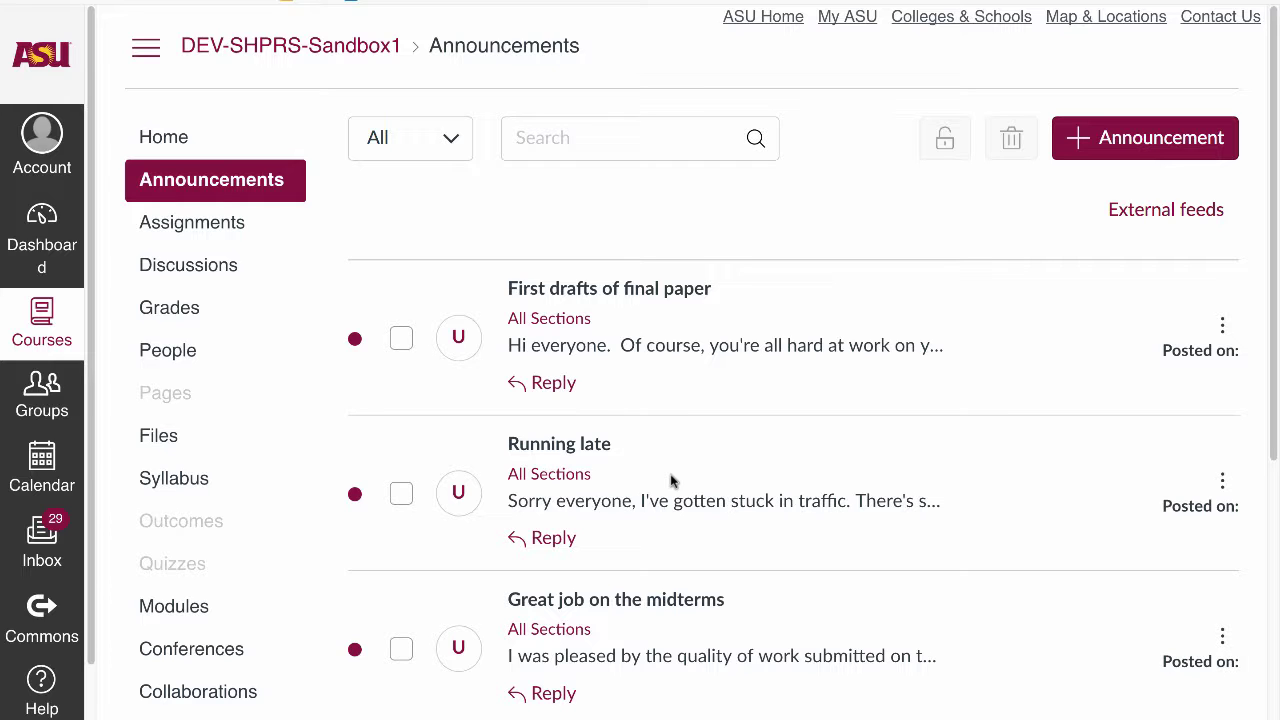
Delete the announcement titled First drafts of final paper
left_click(1222, 325)
left_click(1123, 378)
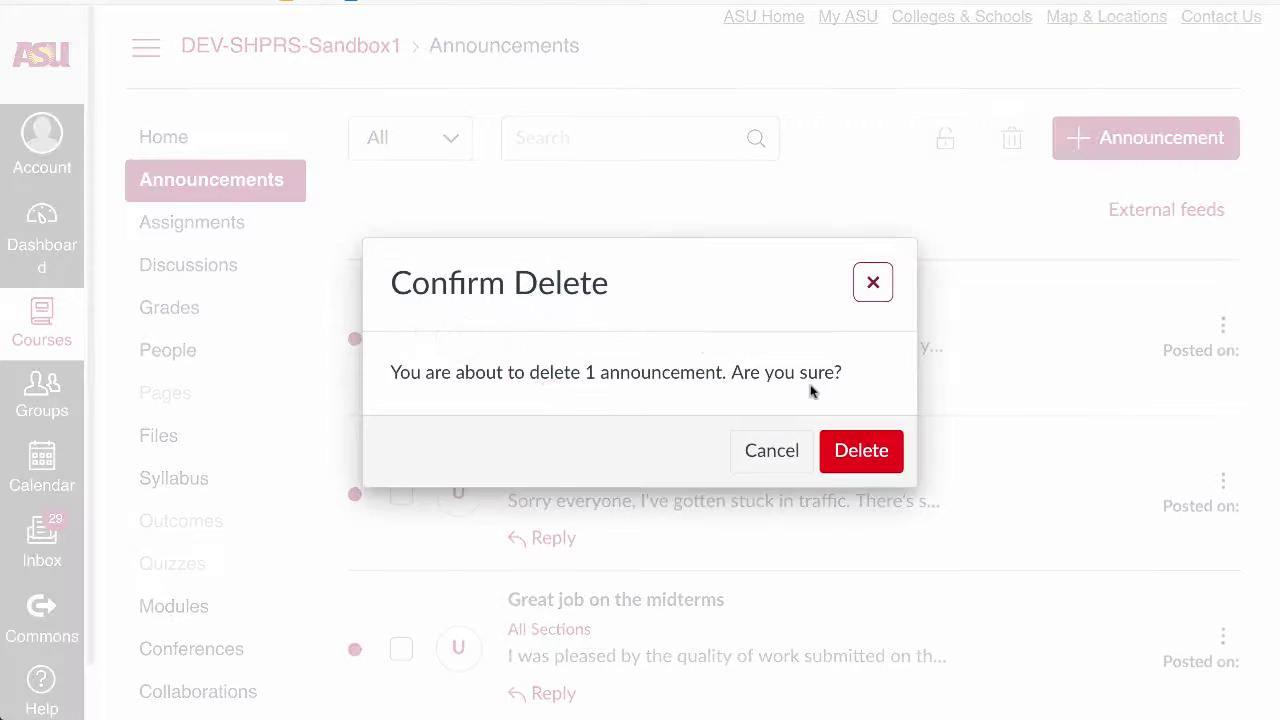
left_click(845, 450)
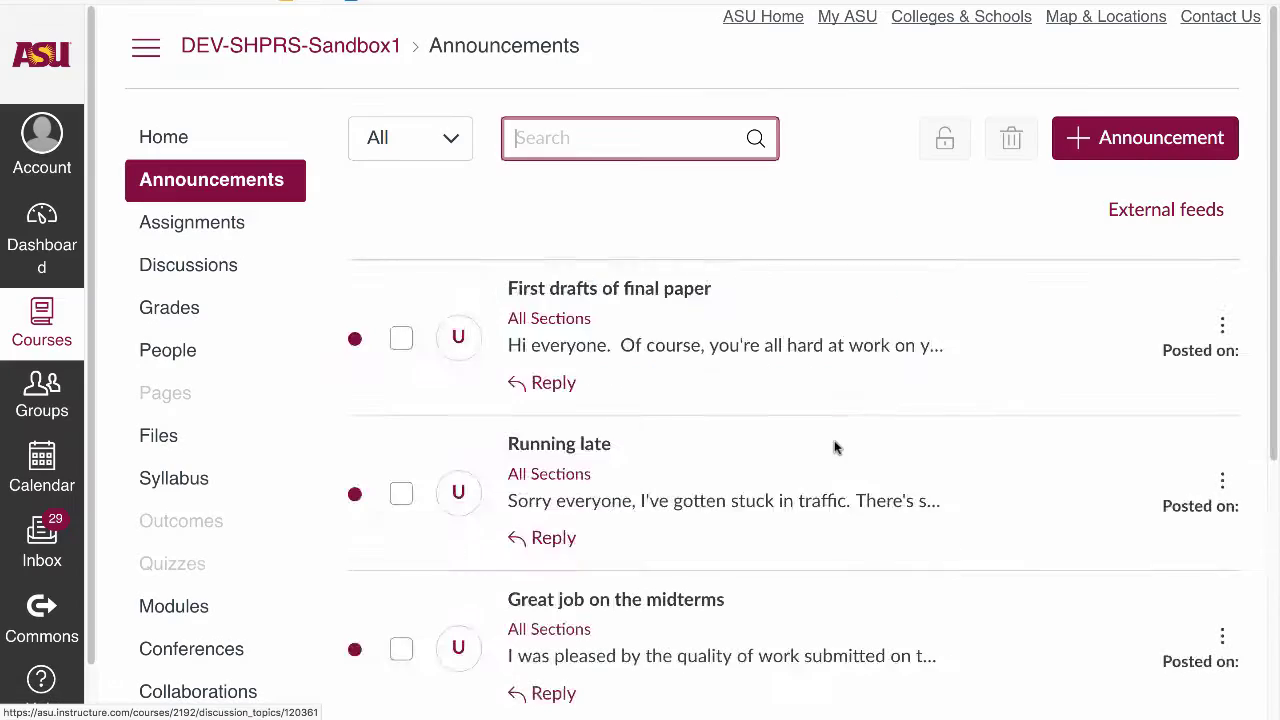
Open the sandbox course's assignments and examine the imported assignment groups for empty ones
left_click(197, 226)
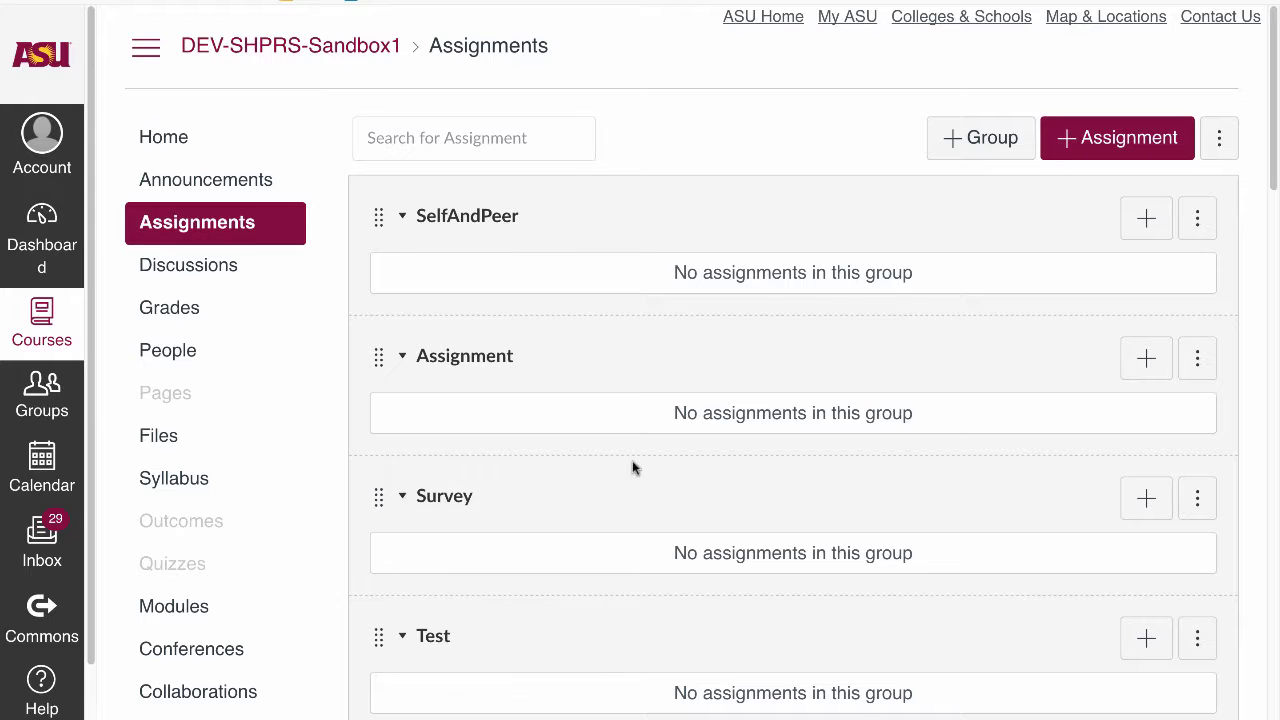
scroll(573, 535, "down", 3)
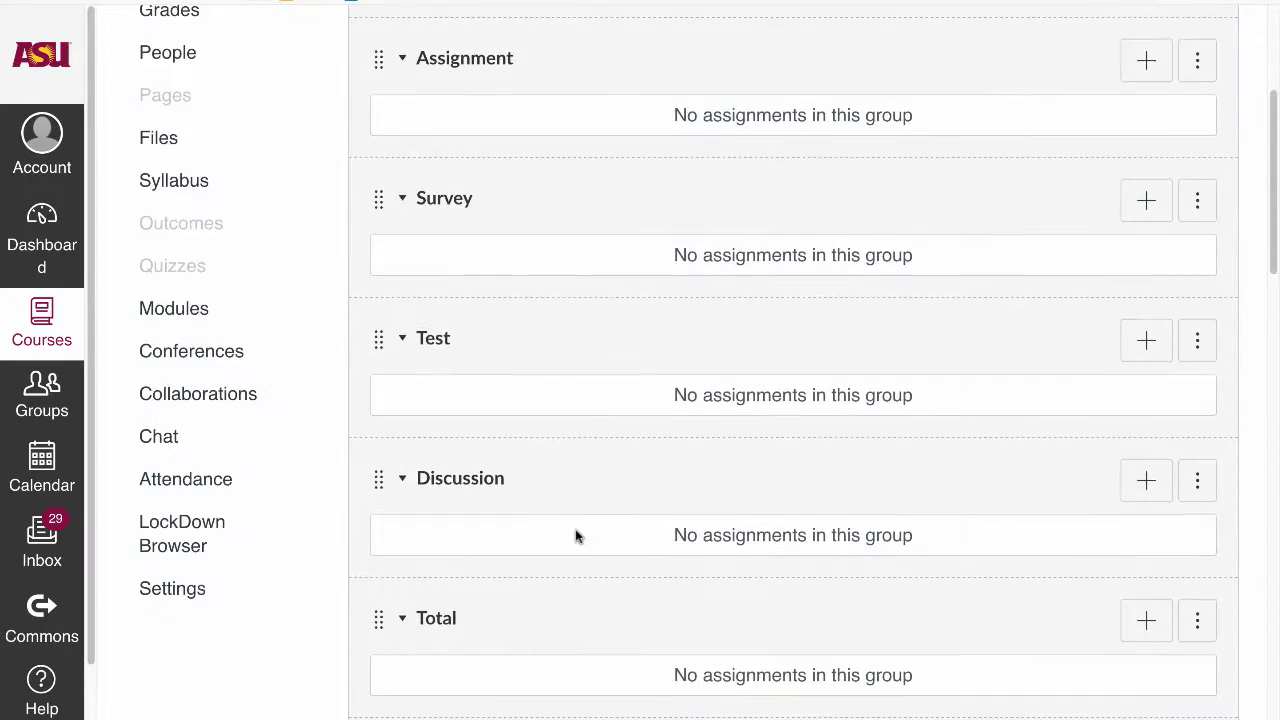
scroll(575, 537, "up", 1)
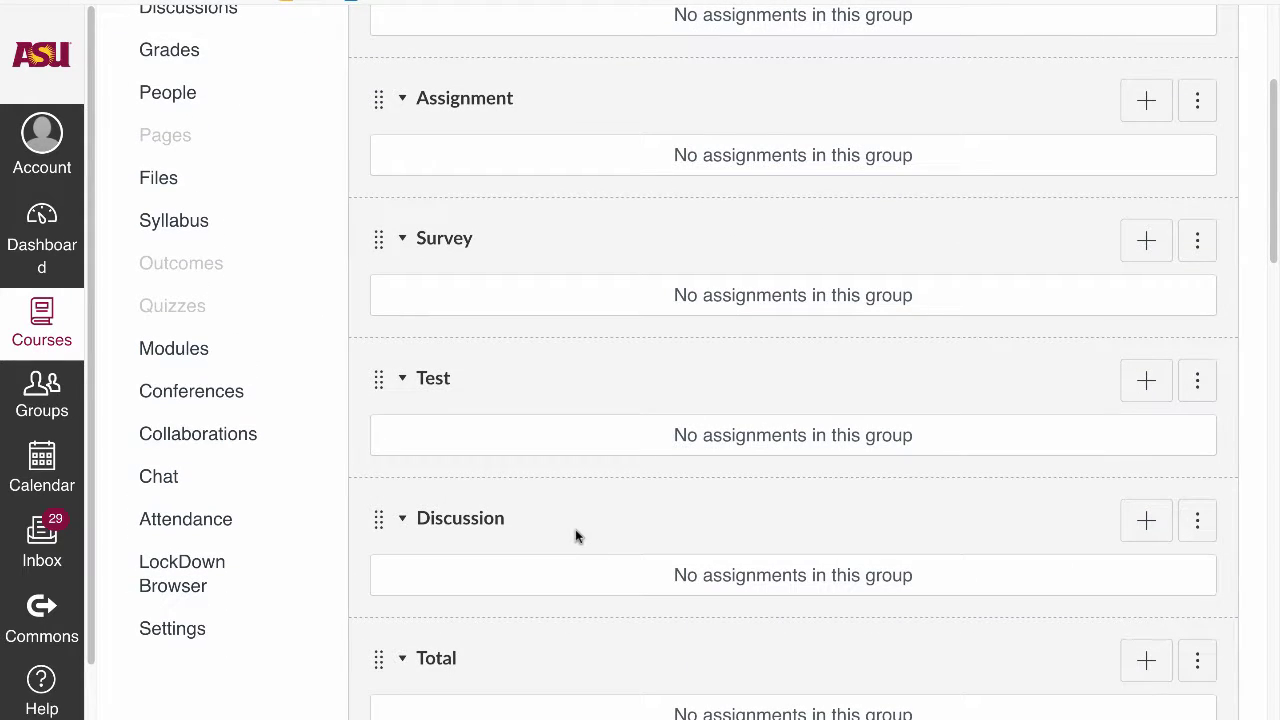
scroll(575, 537, "up", 2)
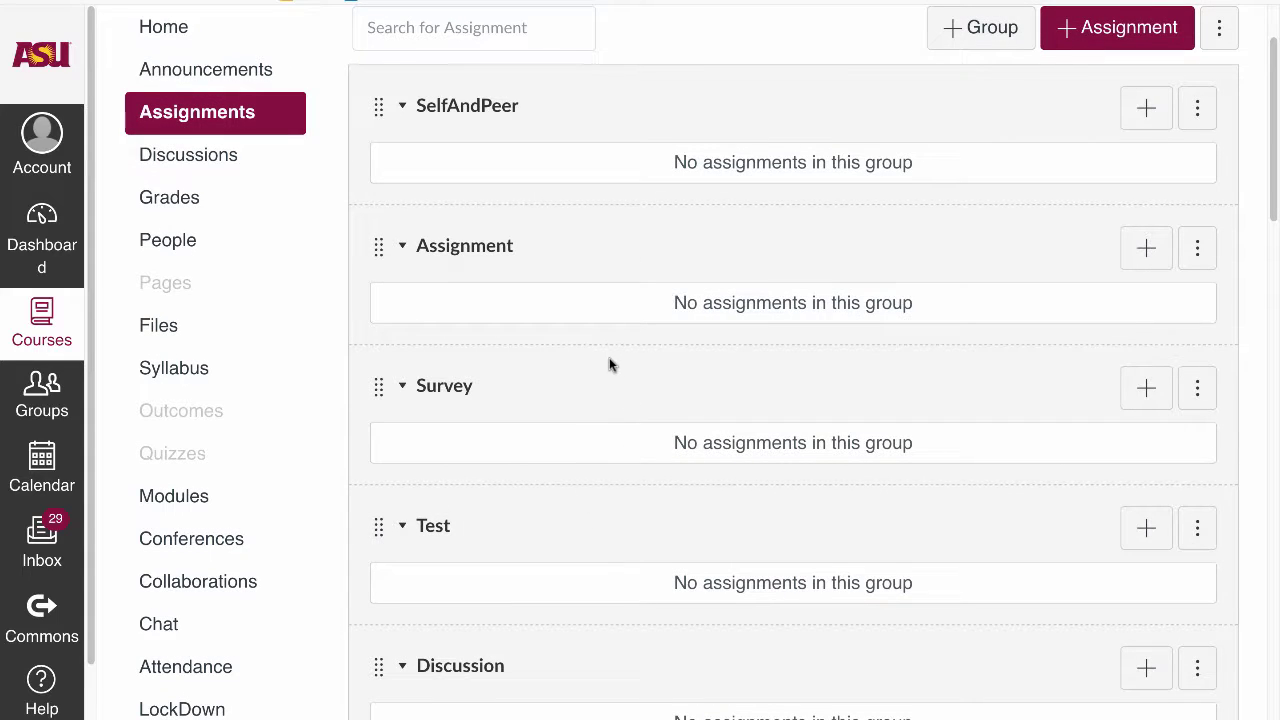
scroll(610, 365, "up", 1)
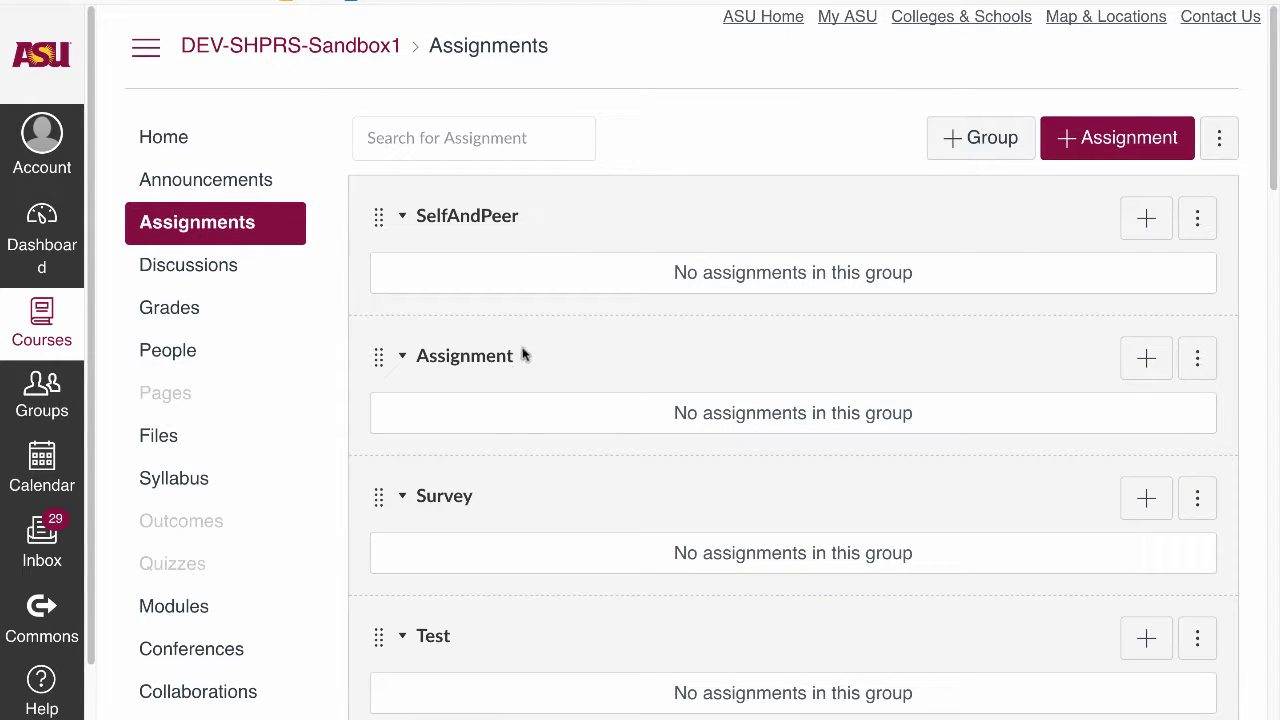
scroll(512, 360, "down", 7)
scroll(511, 360, "down", 2)
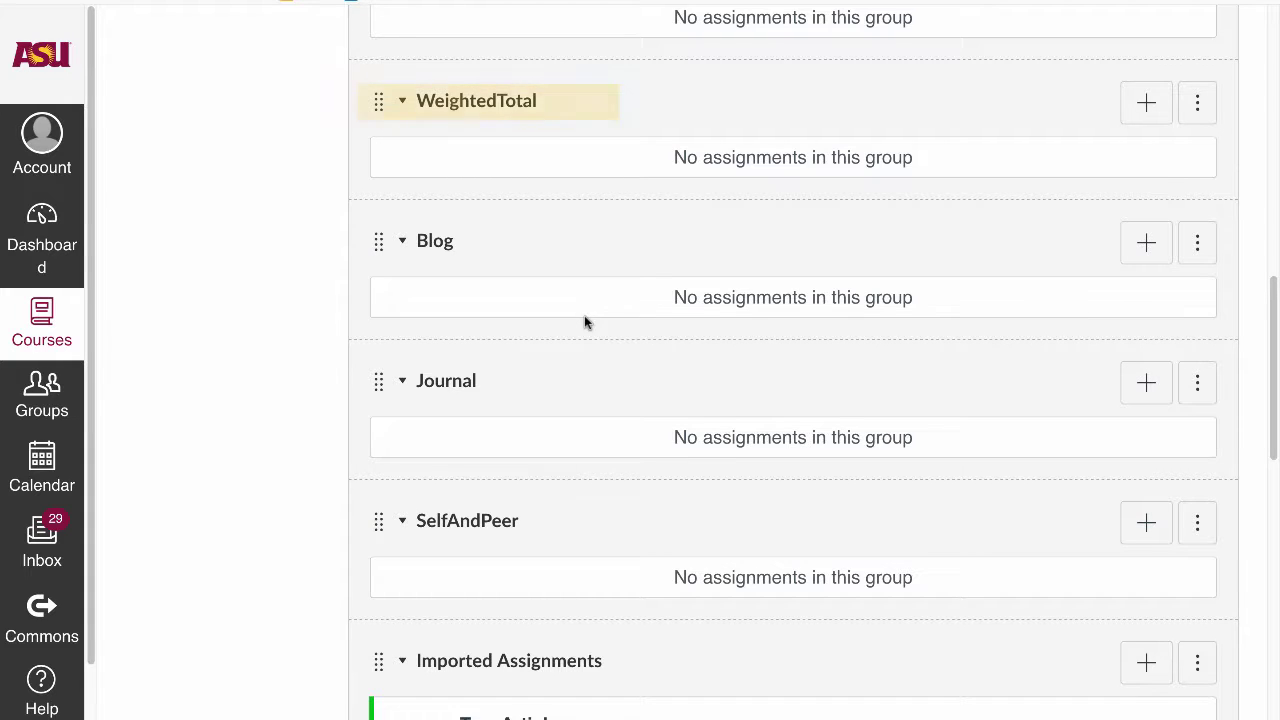
scroll(584, 320, "down", 1)
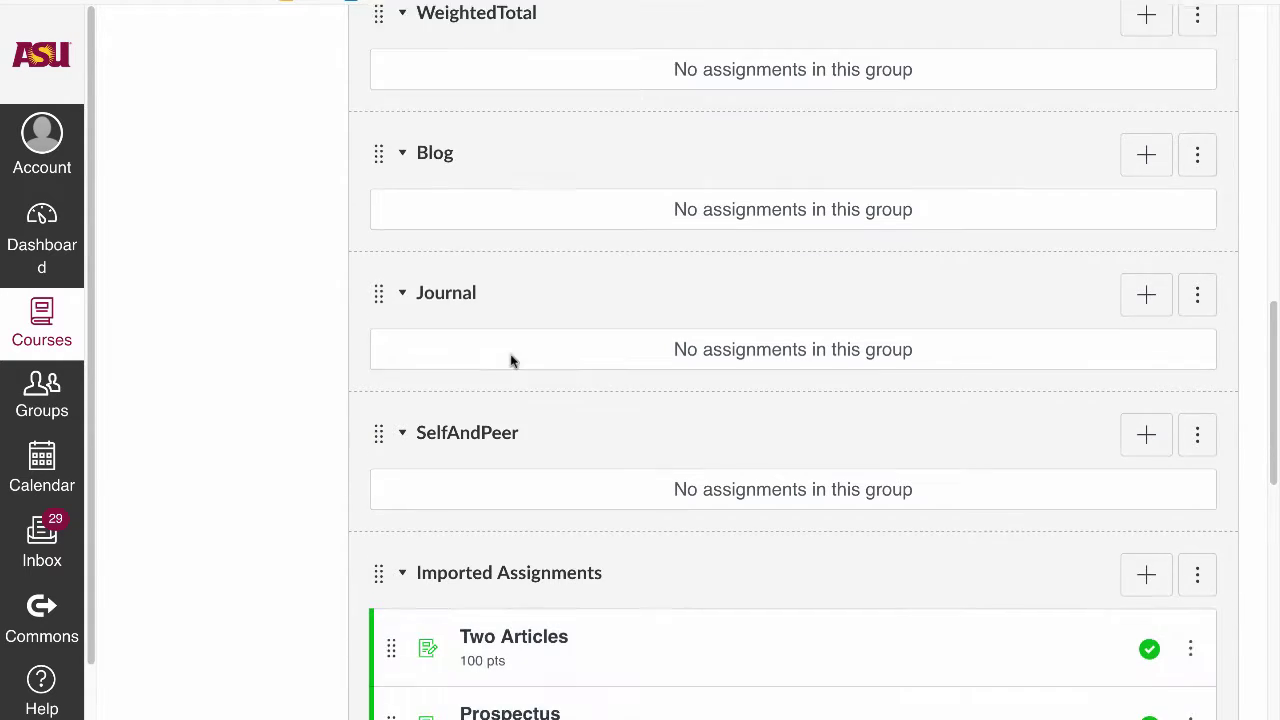
Delete the first two empty assignment groups, SelfAndPeer and Assignment
scroll(511, 360, "up", 10)
left_click(1196, 220)
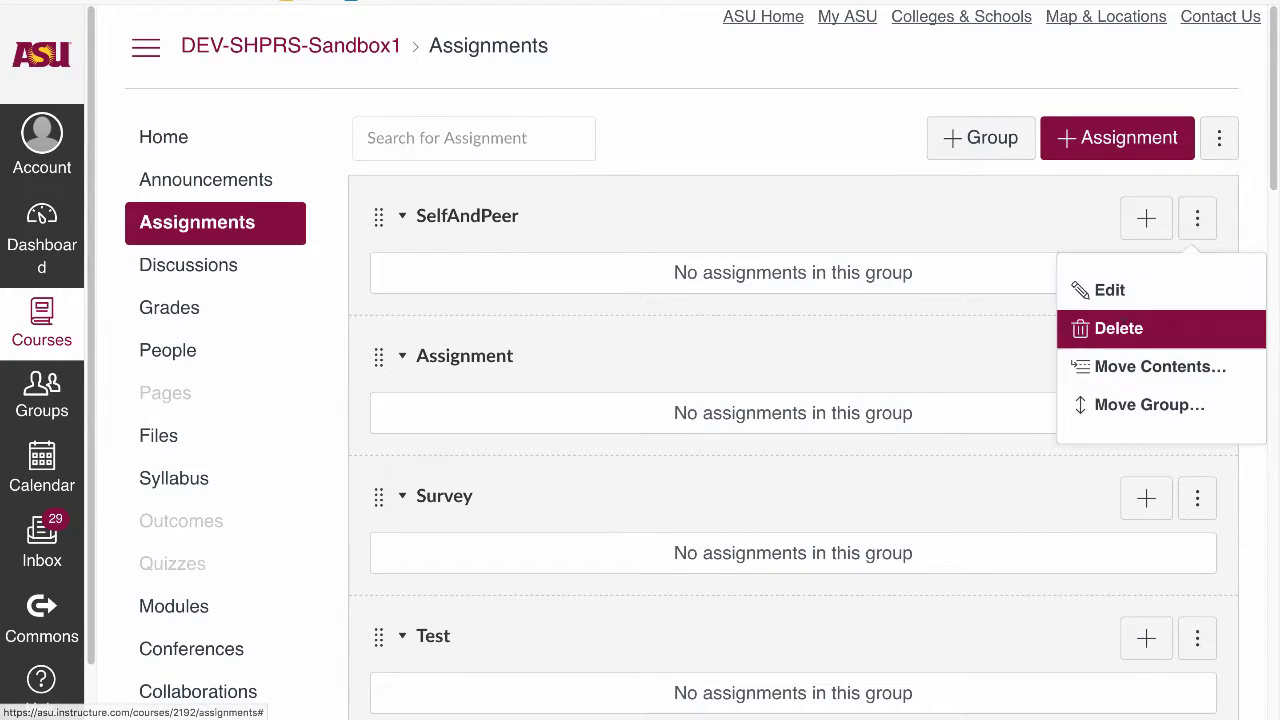
left_click(1110, 328)
left_click(737, 304)
left_click(1190, 229)
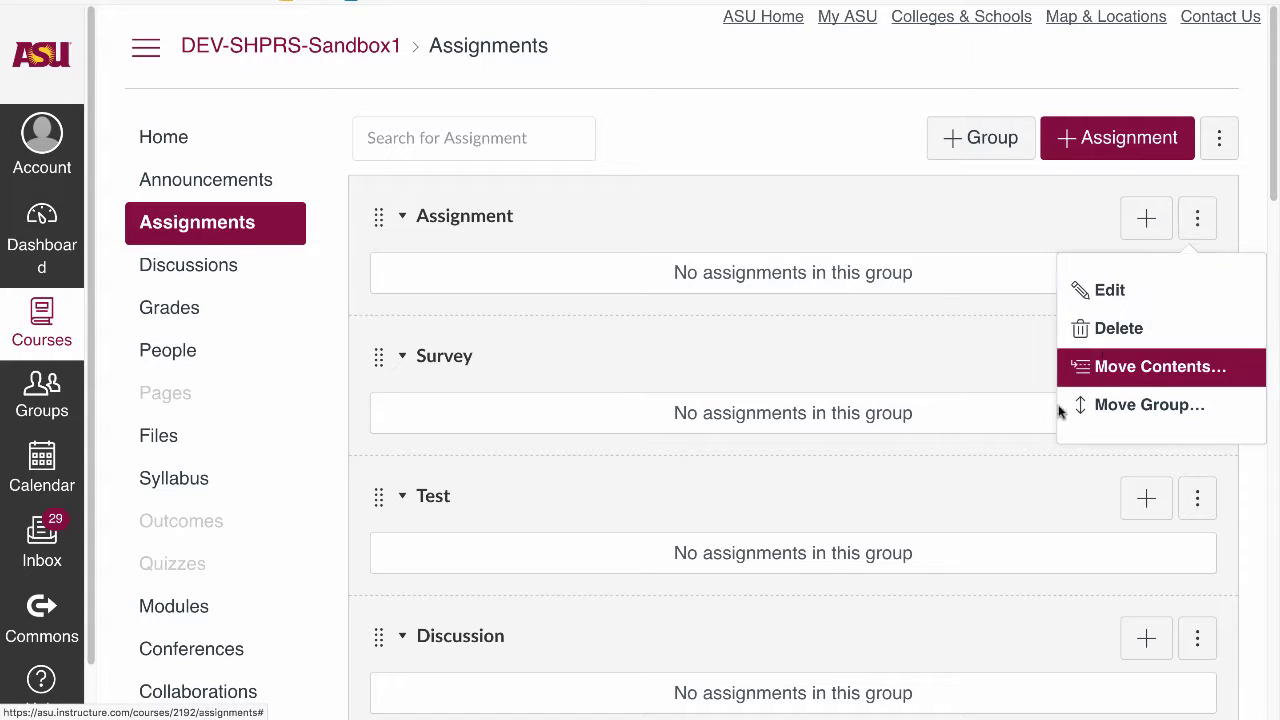
left_click(1105, 327)
left_click(739, 305)
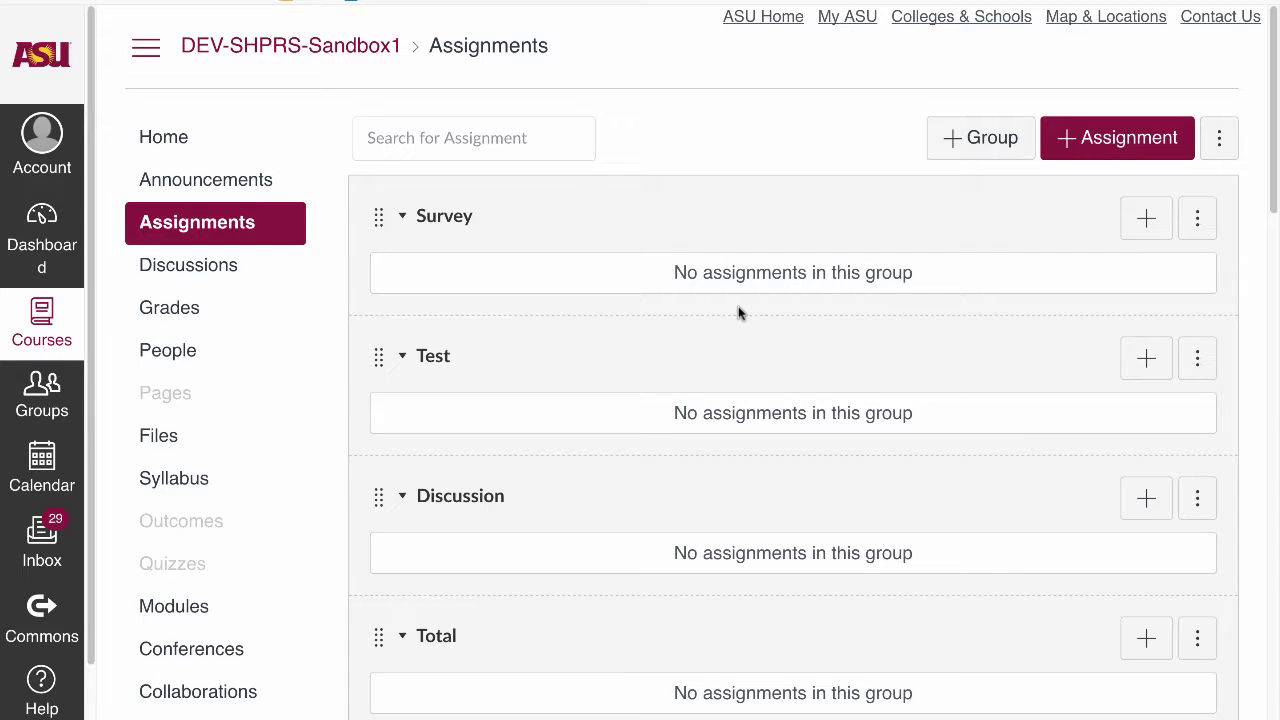
Open the Two Articles assignment in the Imported Assignments group and examine its submission setting
scroll(766, 392, "down", 12)
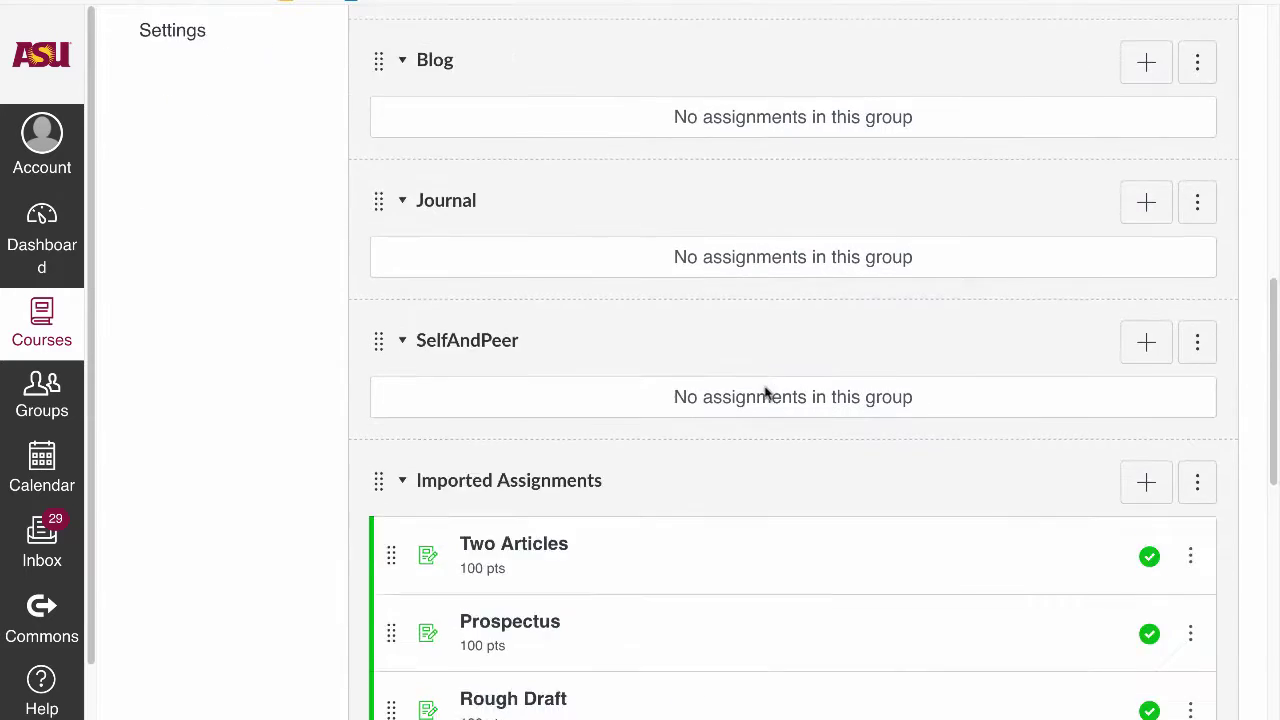
scroll(597, 477, "down", 1)
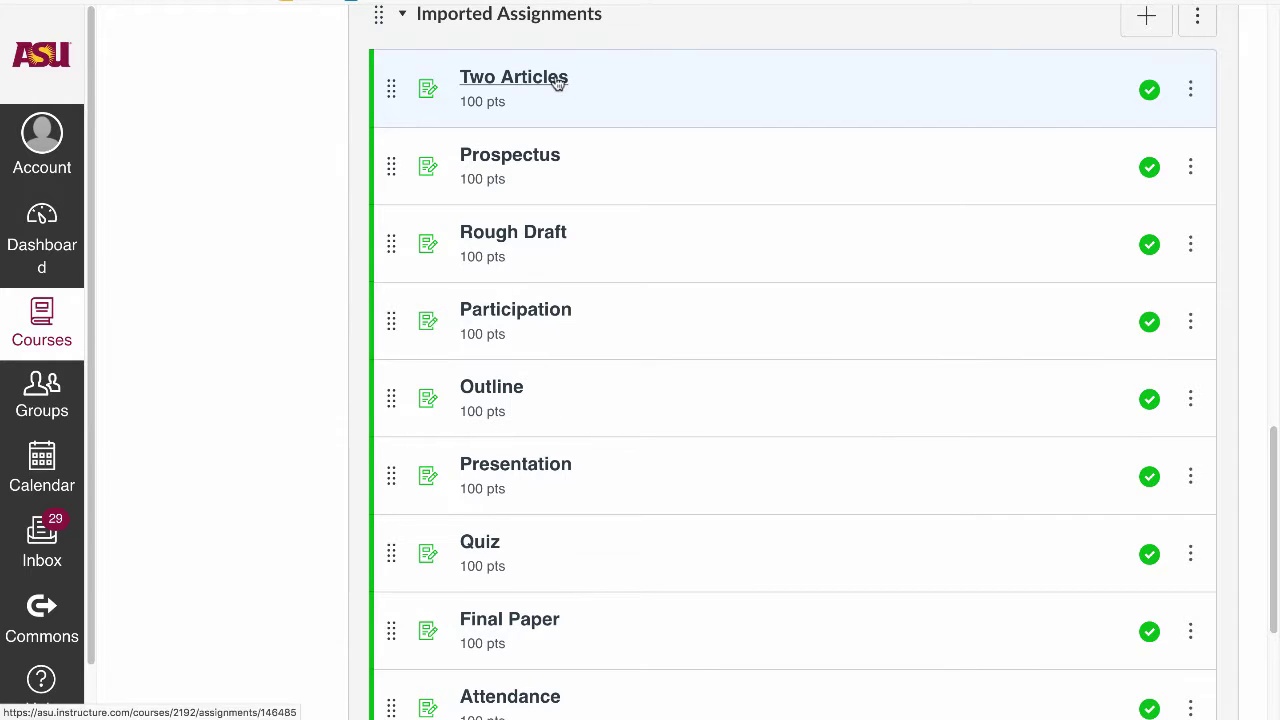
left_click(557, 83)
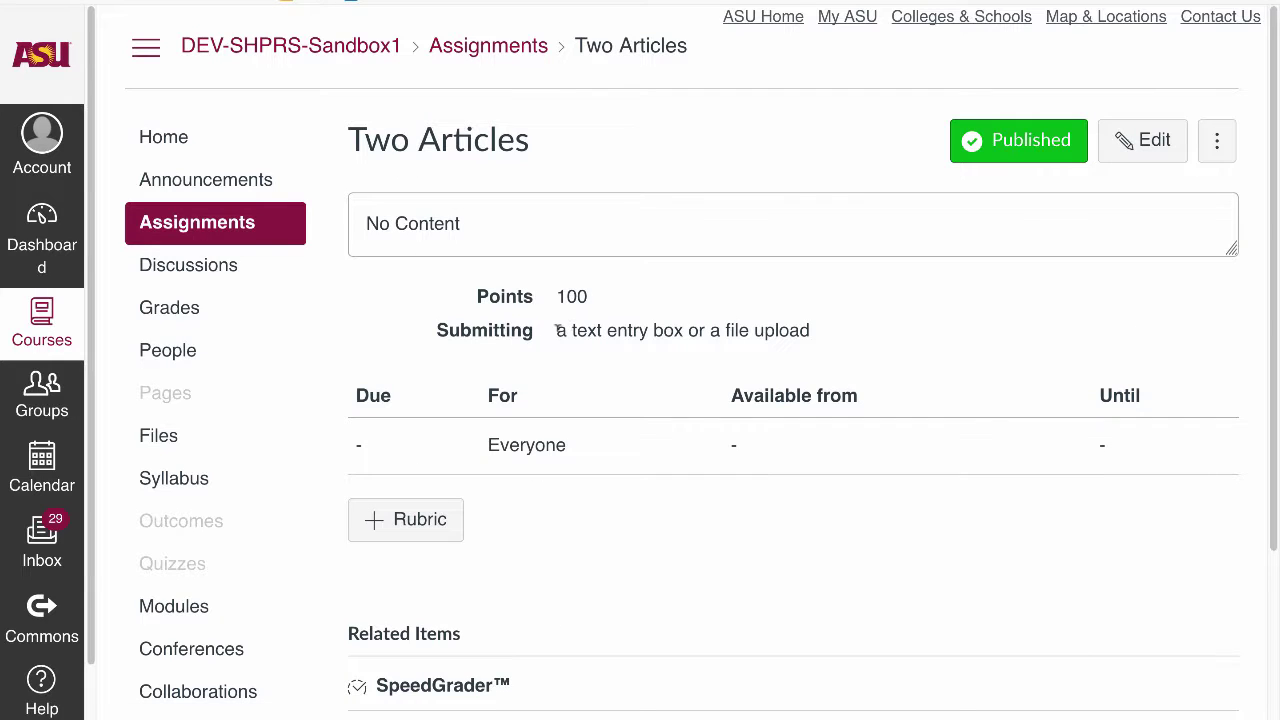
left_click_drag(556, 330, 812, 331)
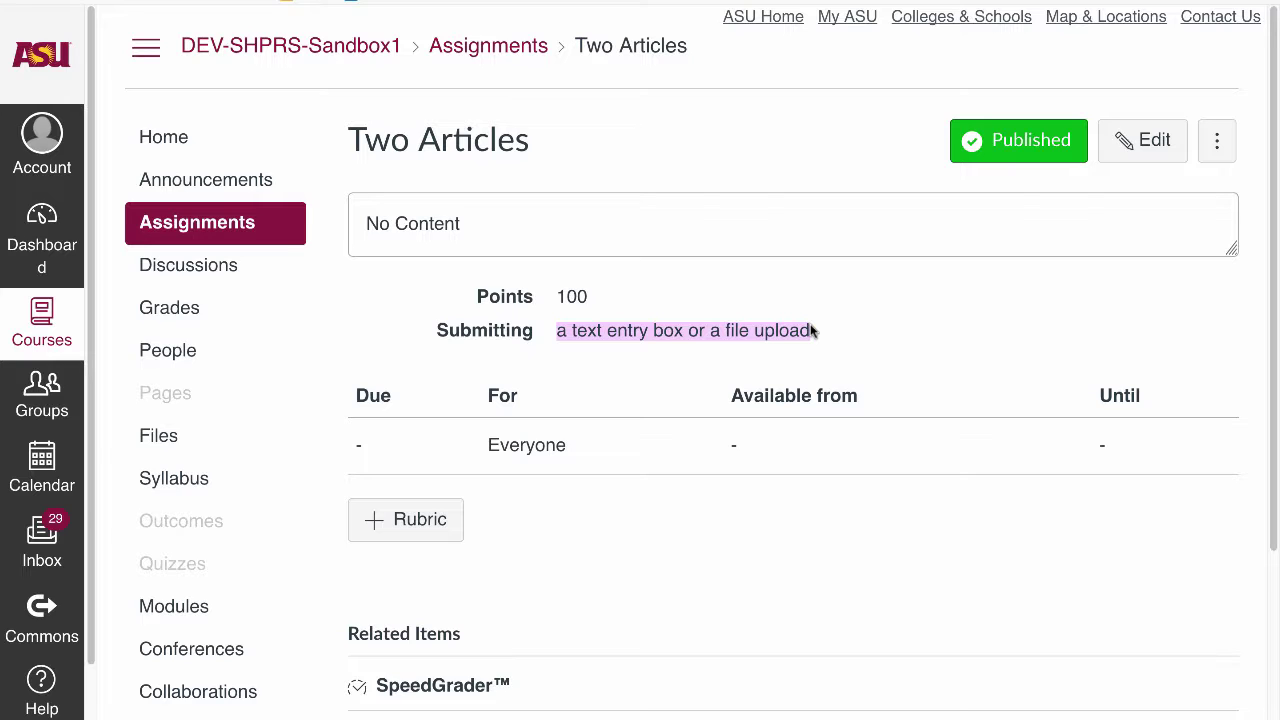
left_click(890, 277)
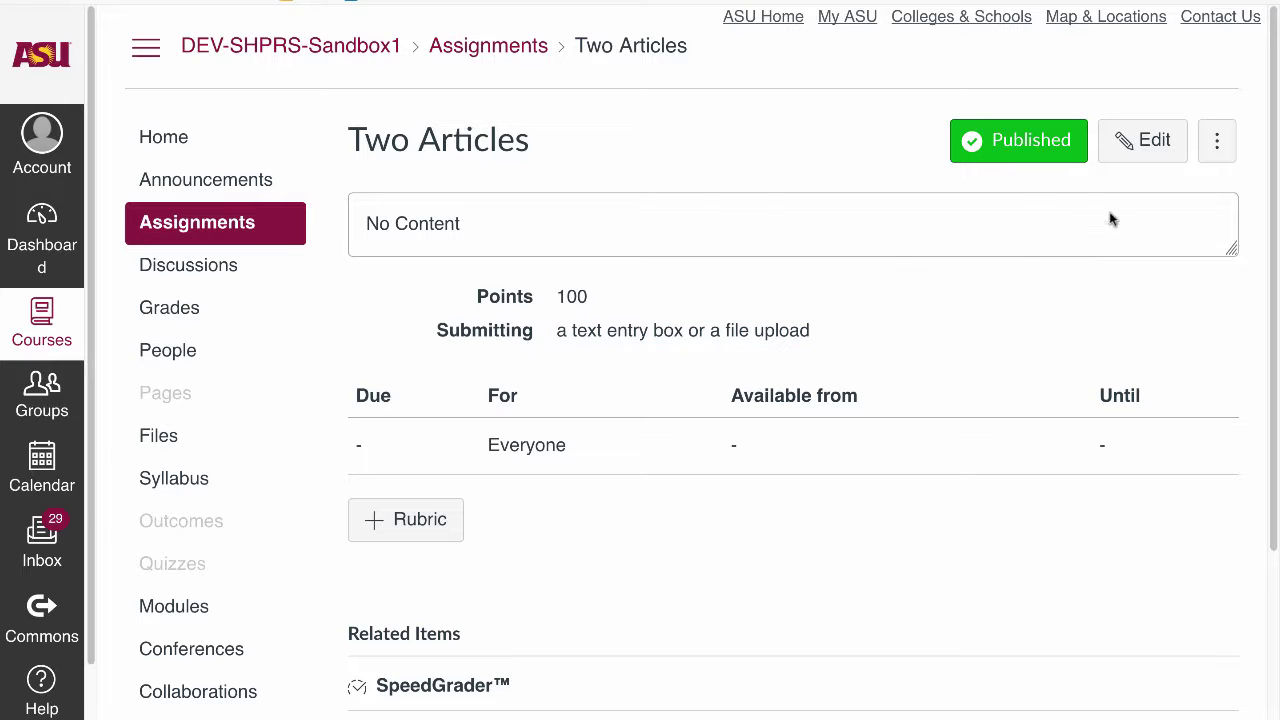
Set the Two Articles assignment's submission type to No Submission, save it and return to the assignments list
left_click(1140, 145)
scroll(332, 495, "down", 5)
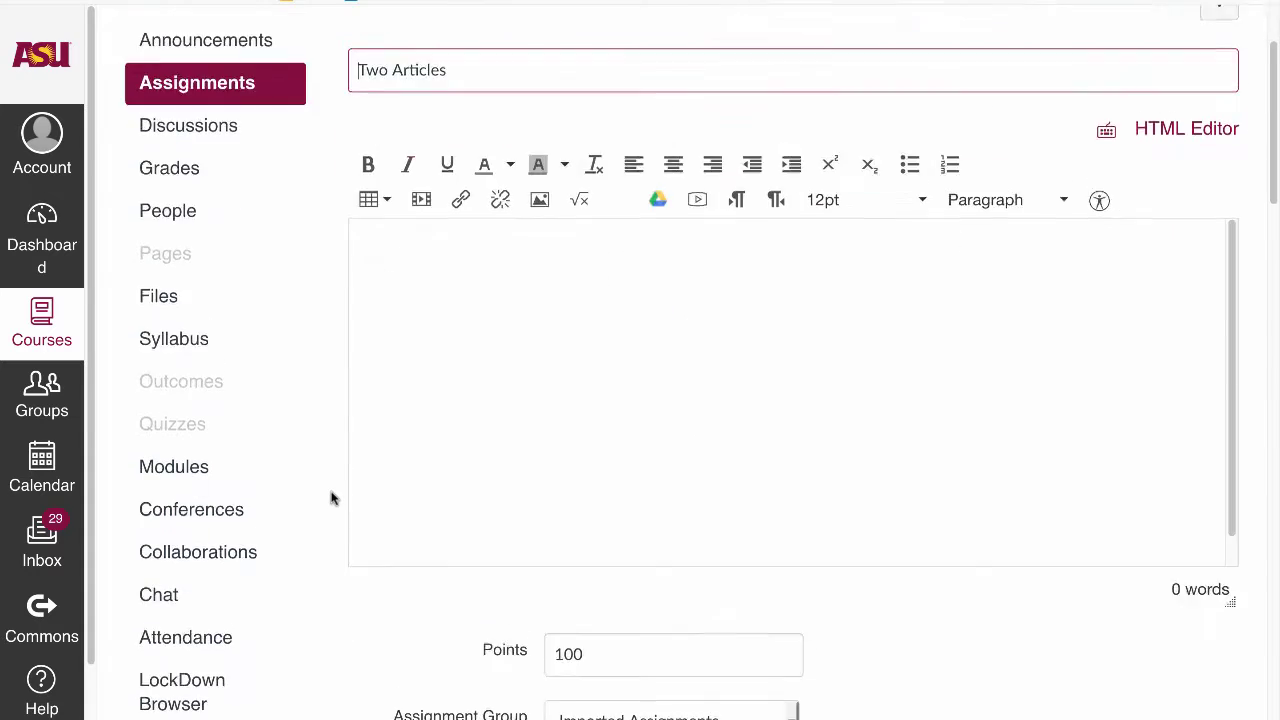
scroll(333, 497, "down", 2)
left_click(597, 314)
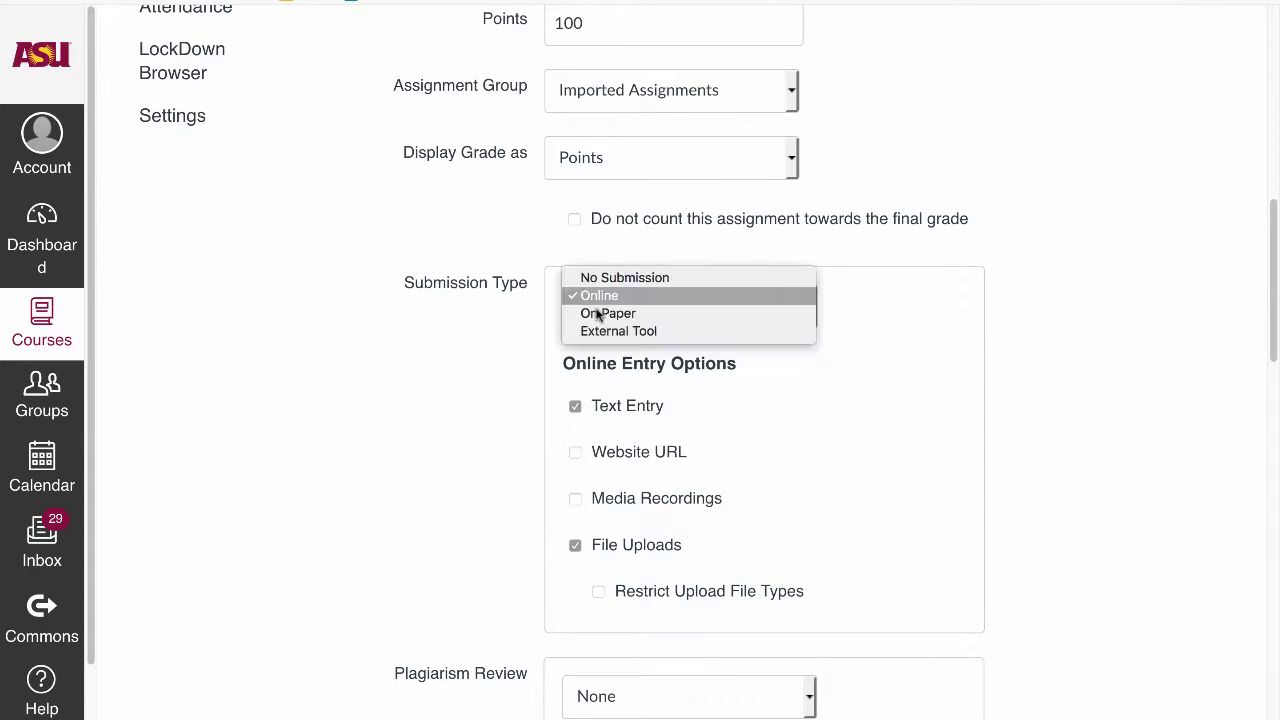
left_click(618, 278)
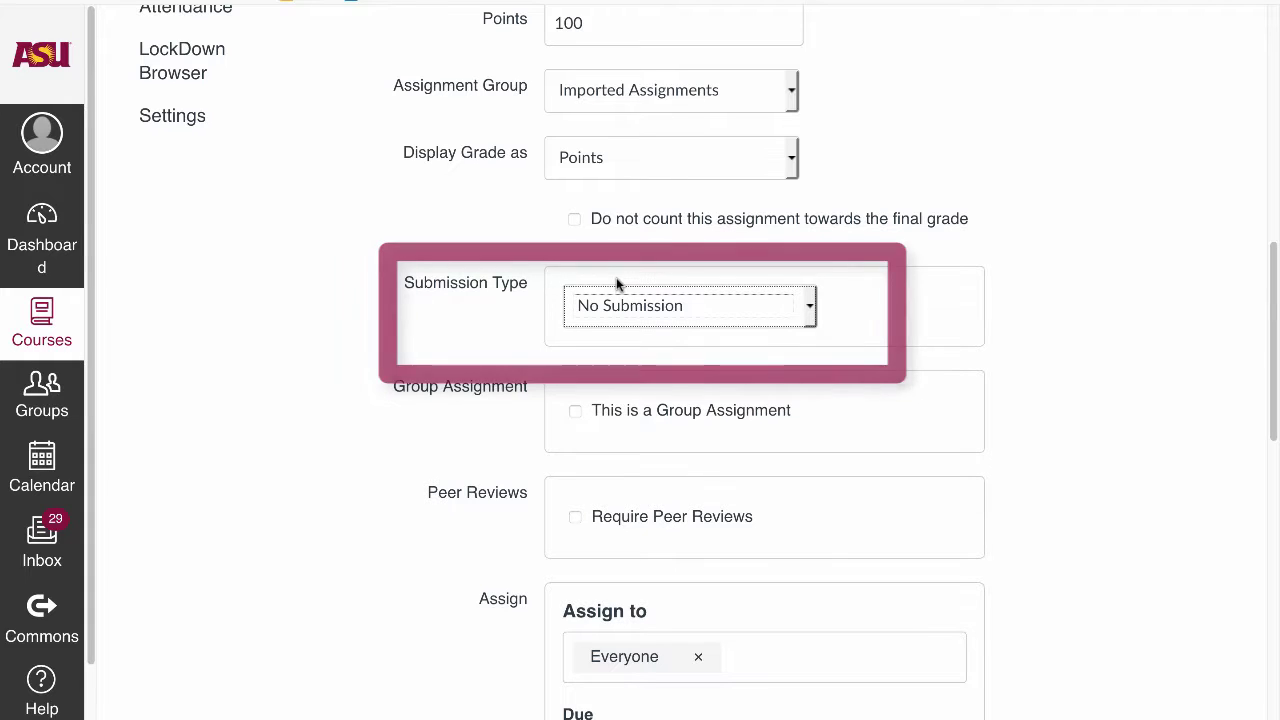
scroll(978, 416, "down", 5)
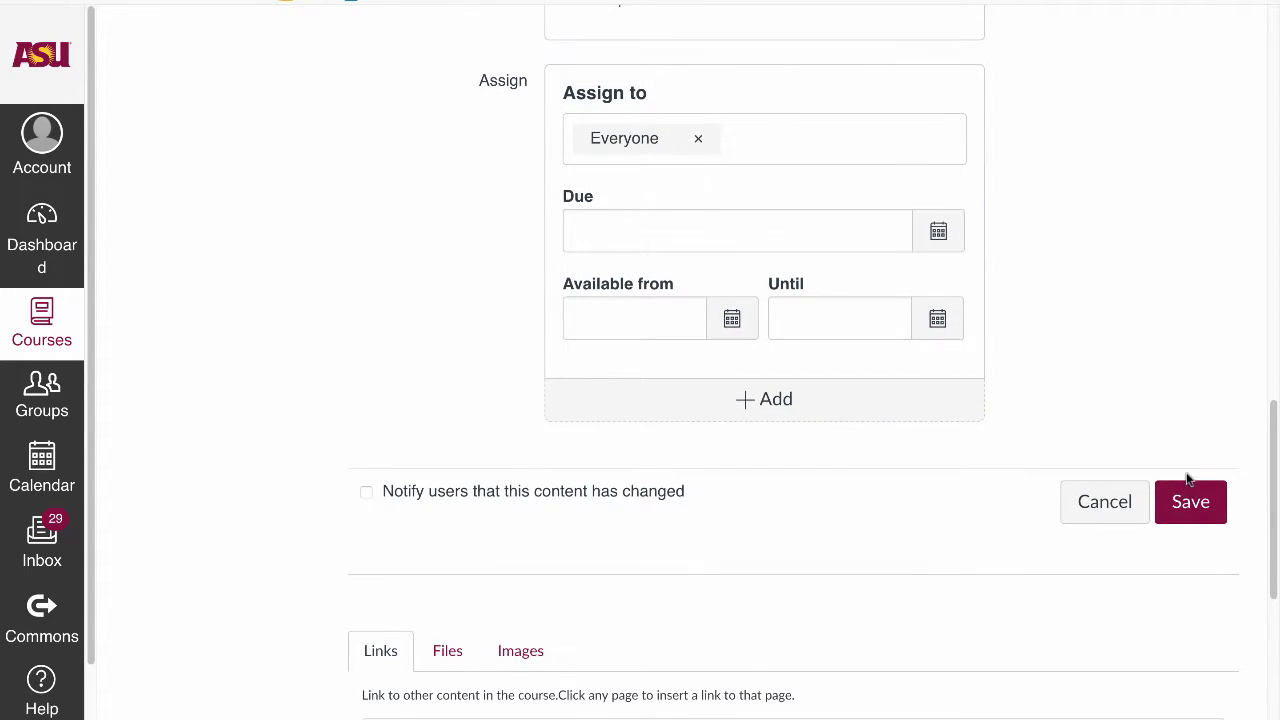
left_click(1188, 500)
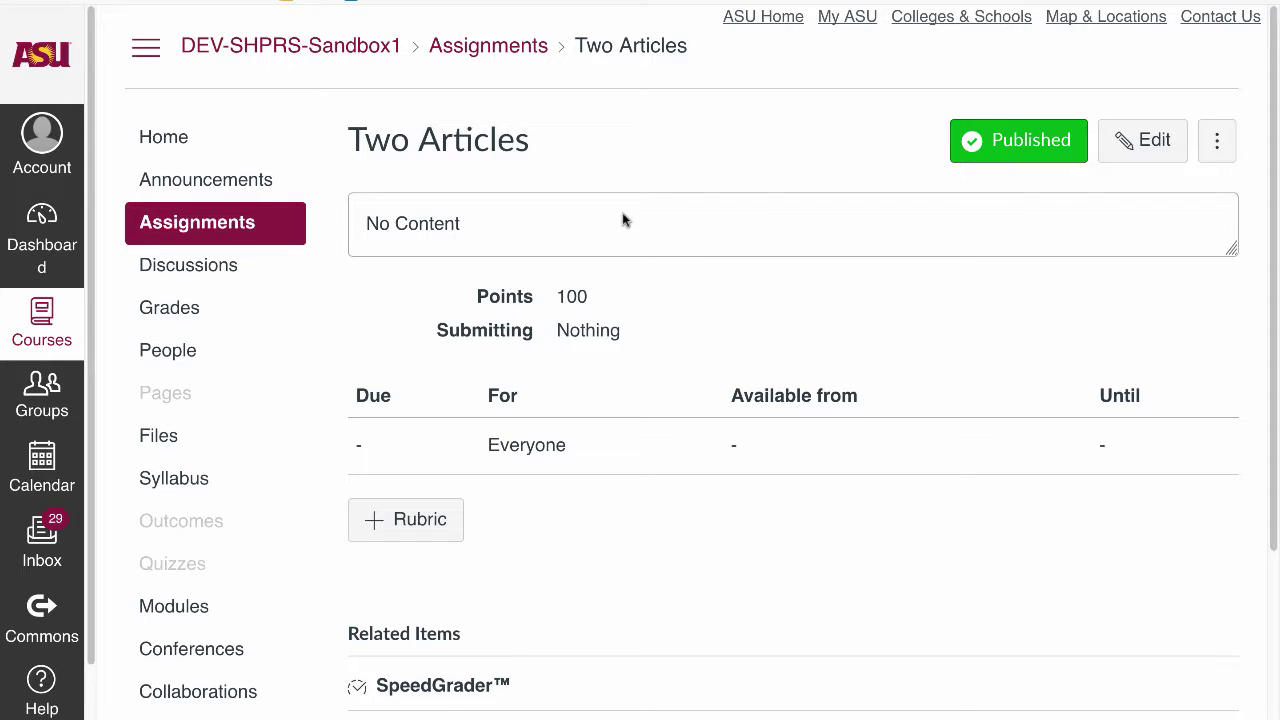
left_click(488, 47)
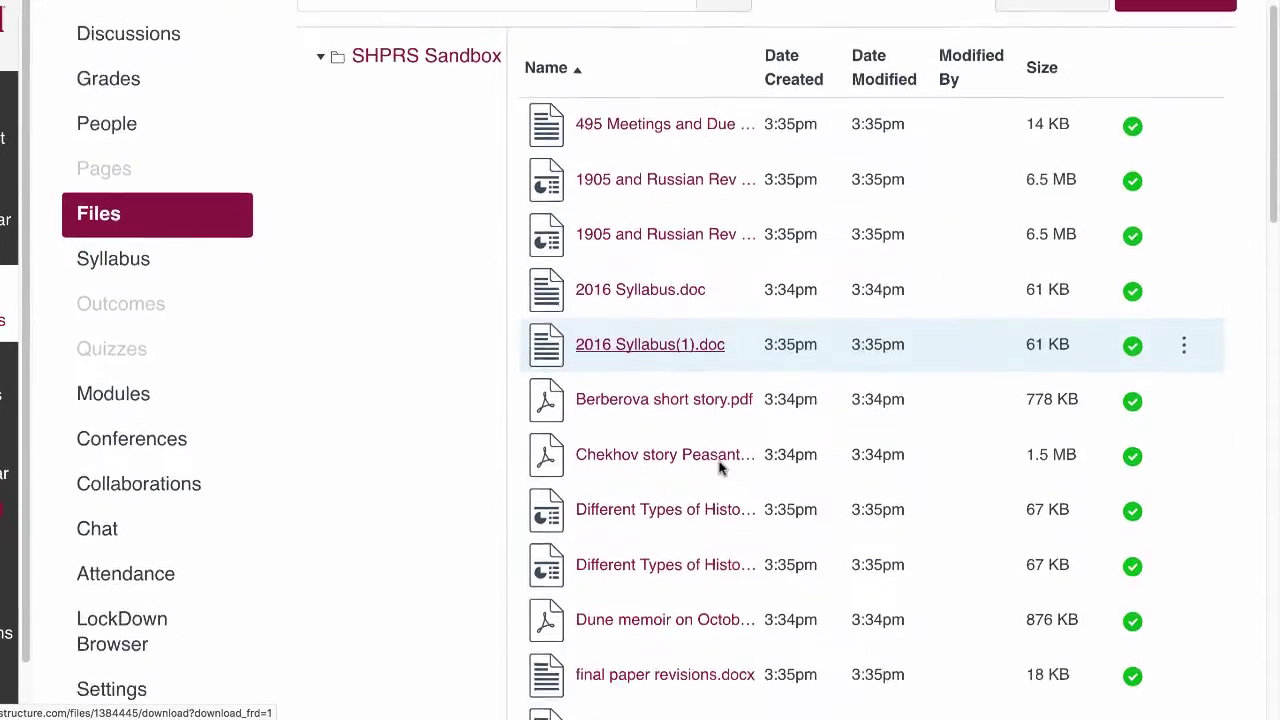
Examine the sandbox course's file list for the imported documents and duplicates
scroll(718, 467, "down", 4)
scroll(718, 467, "down", 1)
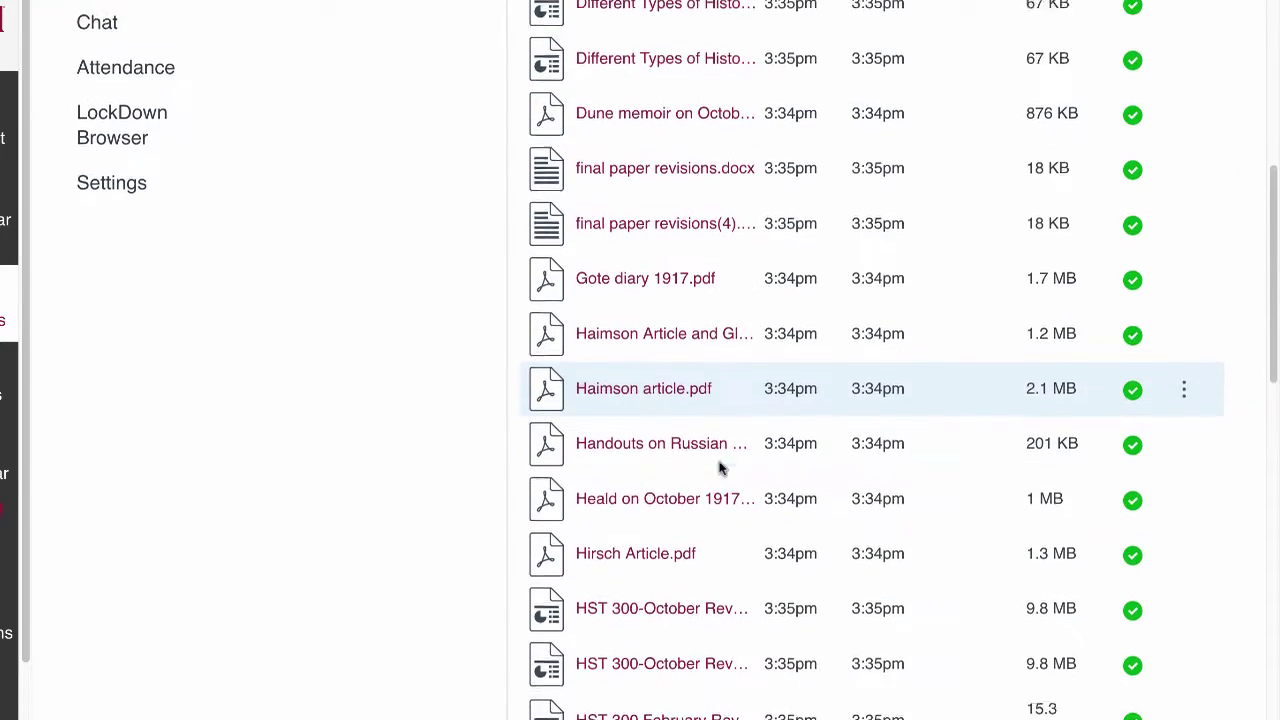
scroll(718, 467, "down", 2)
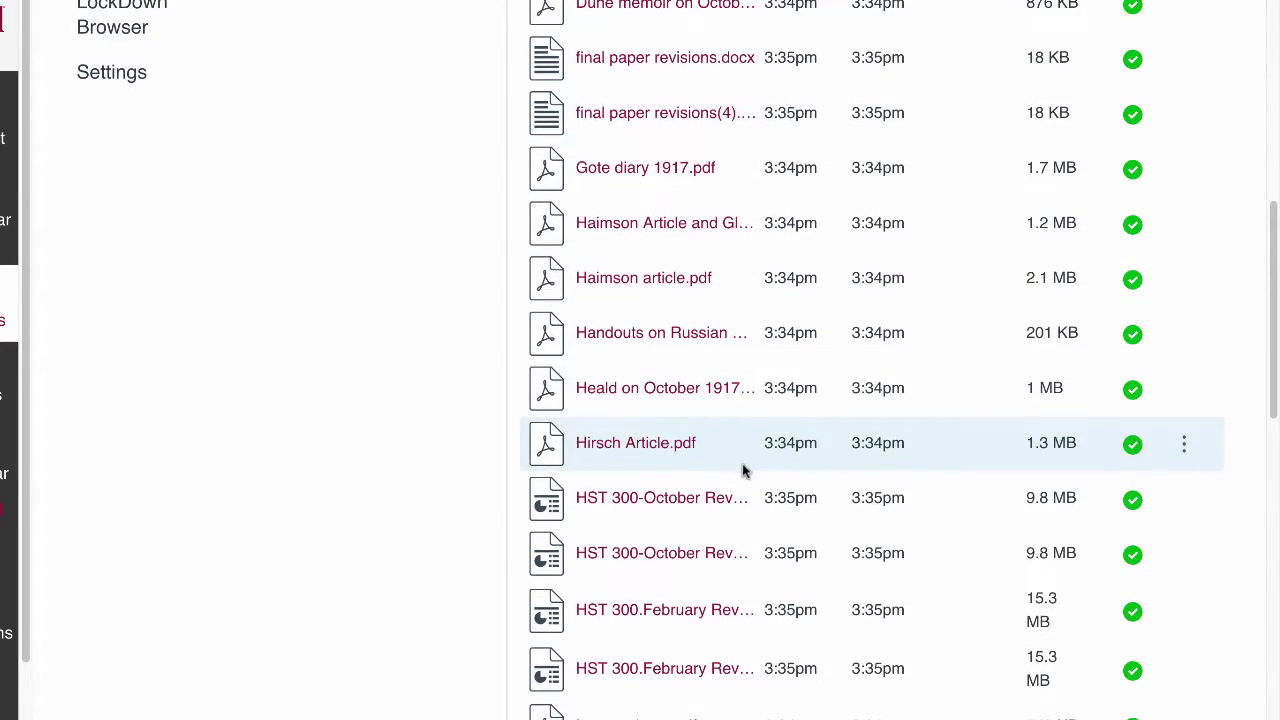
scroll(744, 470, "up", 7)
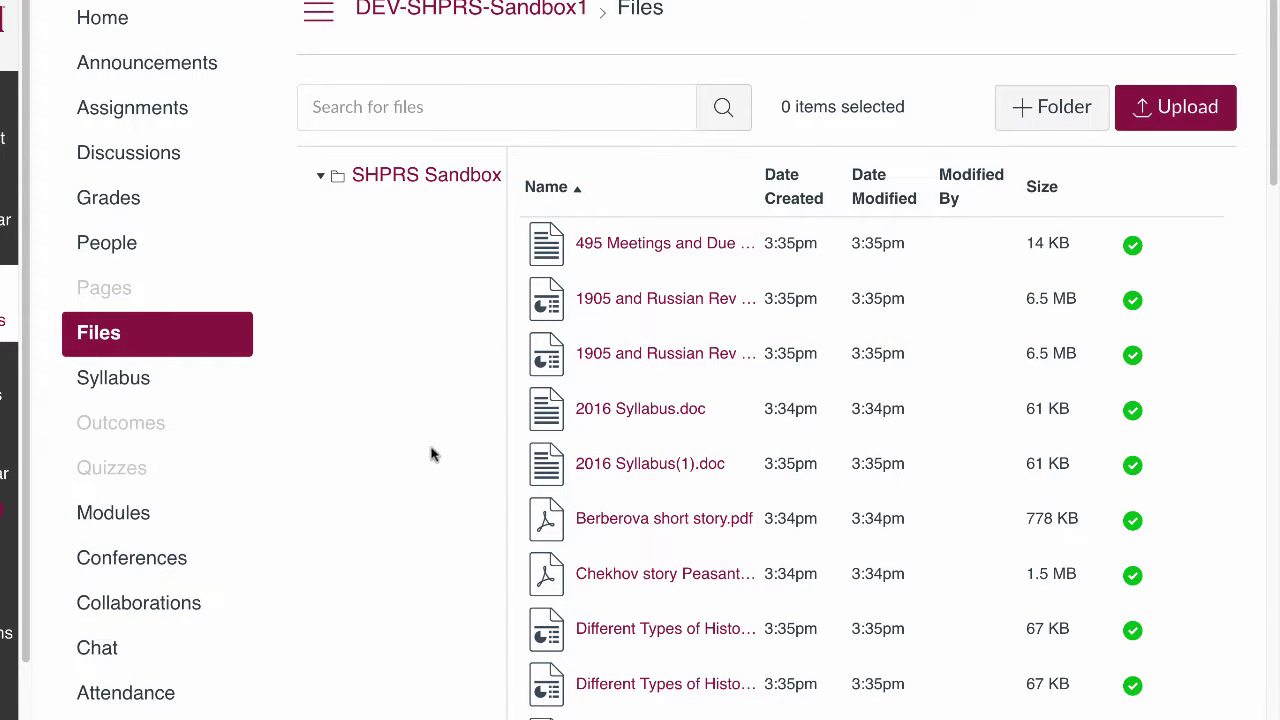
Open the sandbox course's modules and check the Course Information area of the original Blackboard course for content
left_click(118, 515)
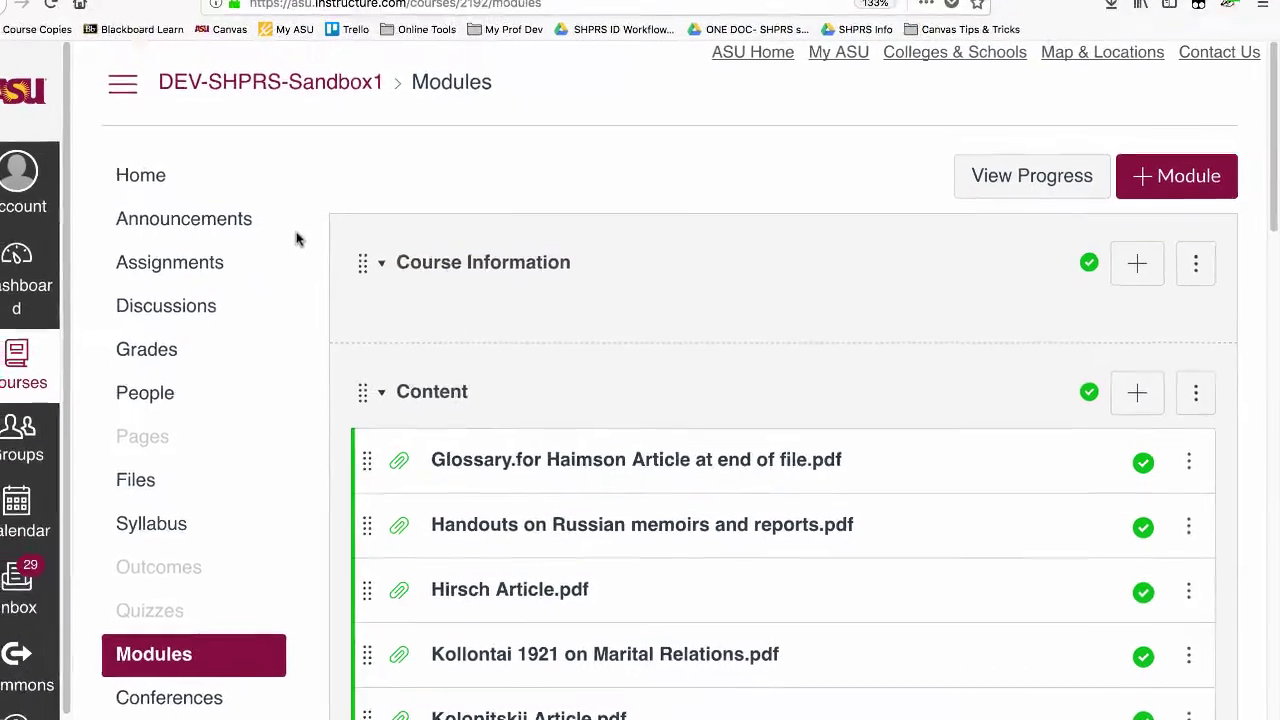
left_click(70, 16)
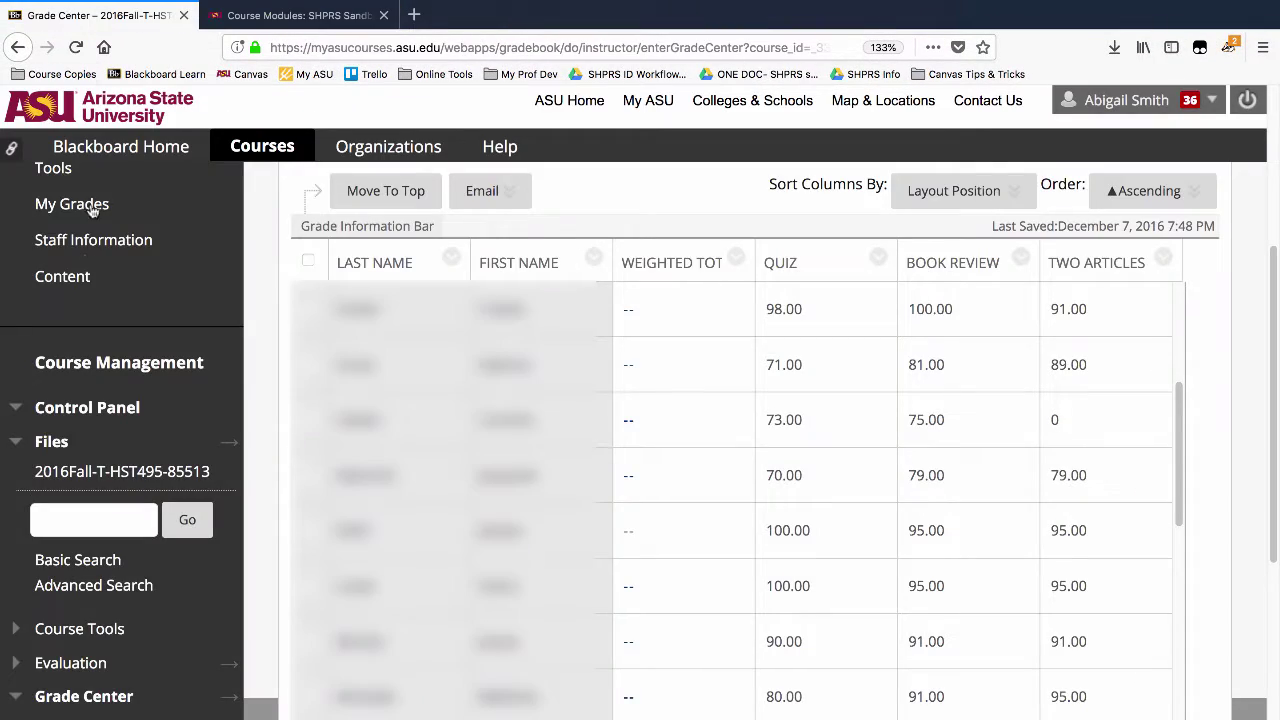
scroll(60, 277, "up", 3)
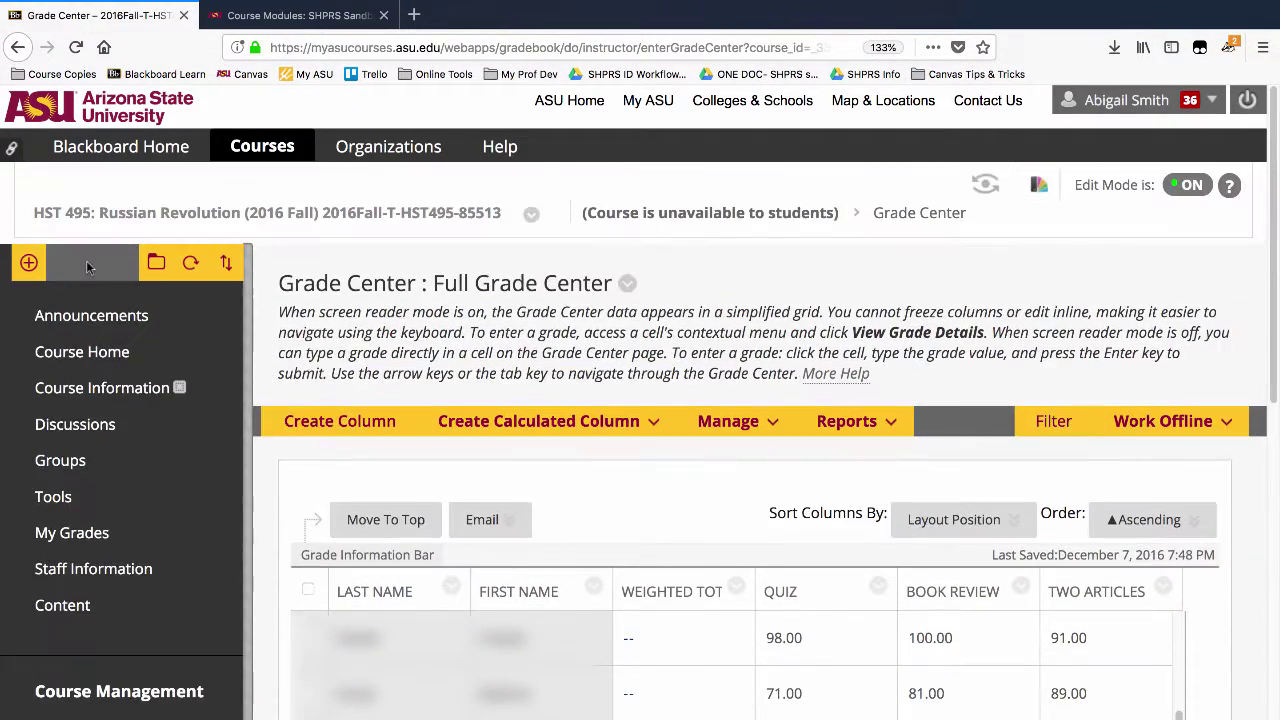
left_click(127, 397)
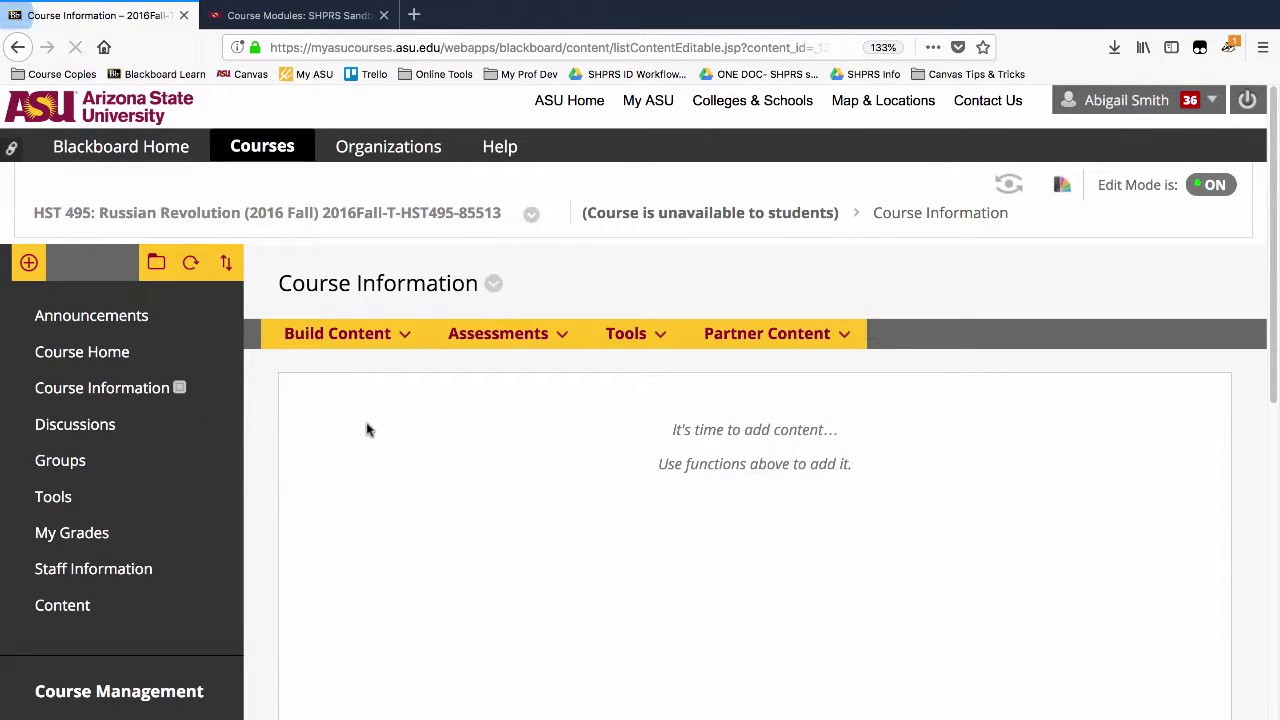
left_click(309, 22)
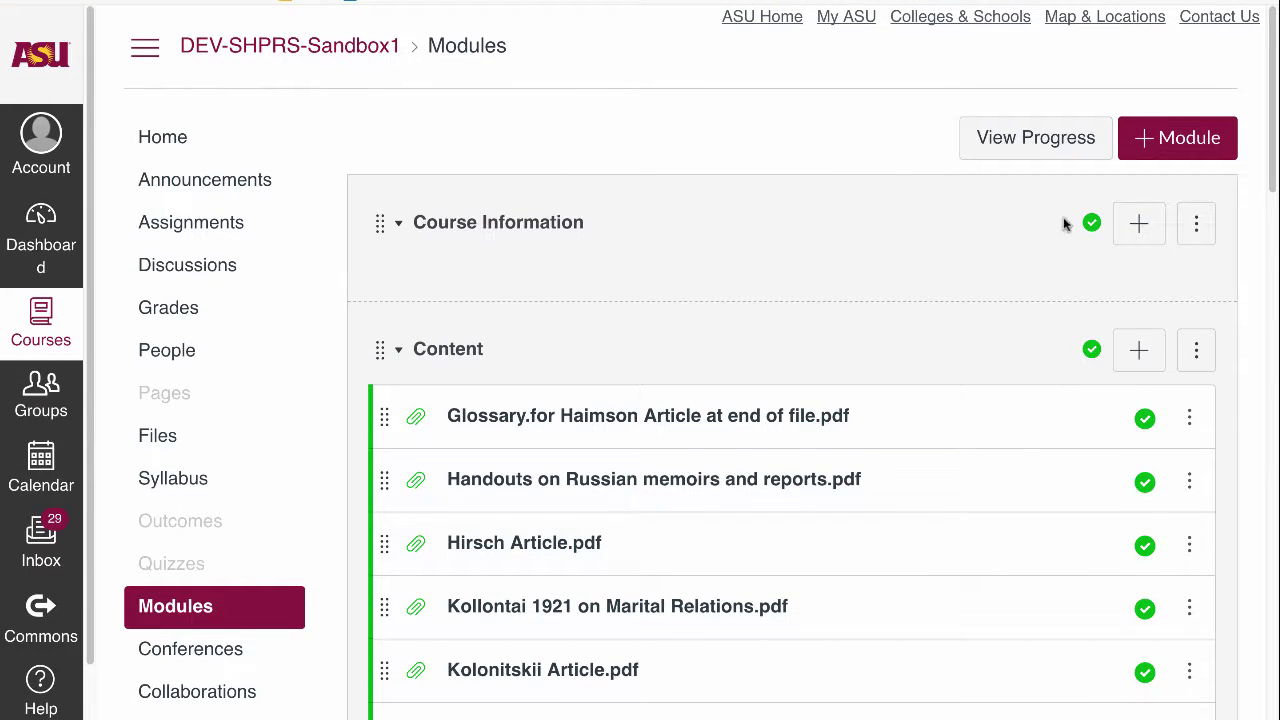
Delete the empty Course Information module from the sandbox course
left_click(1197, 226)
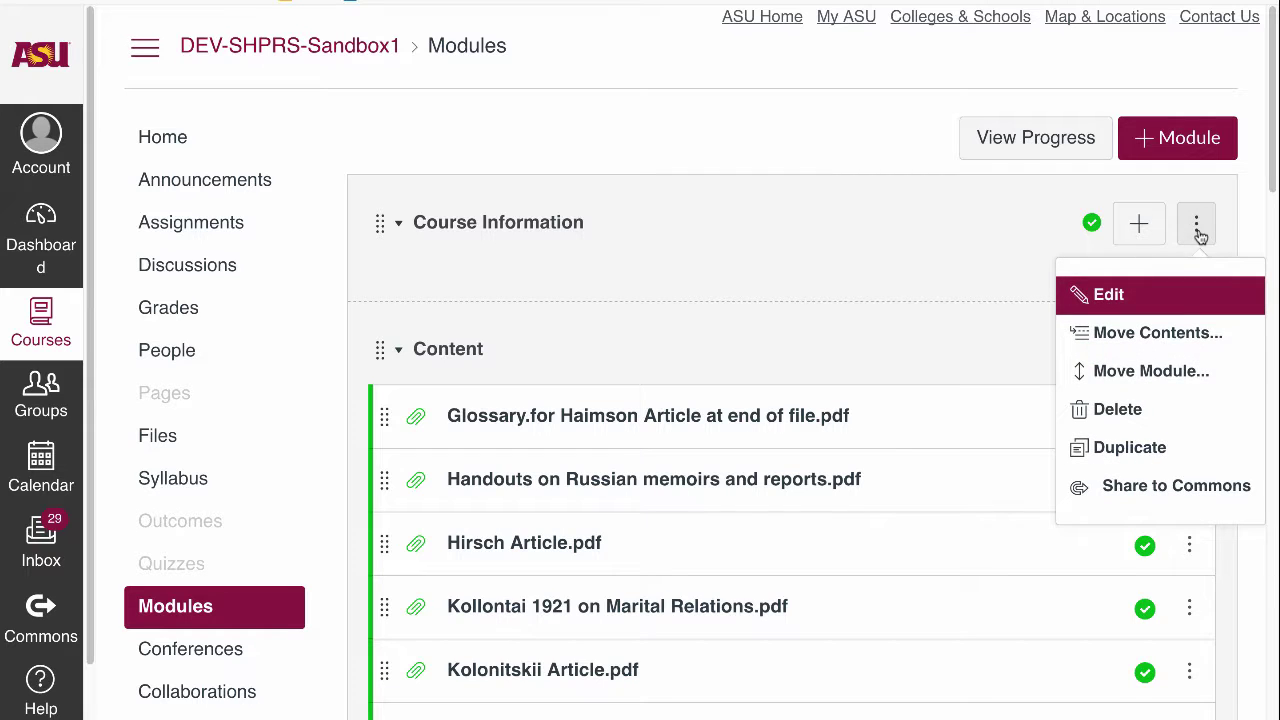
left_click(1151, 410)
left_click(722, 309)
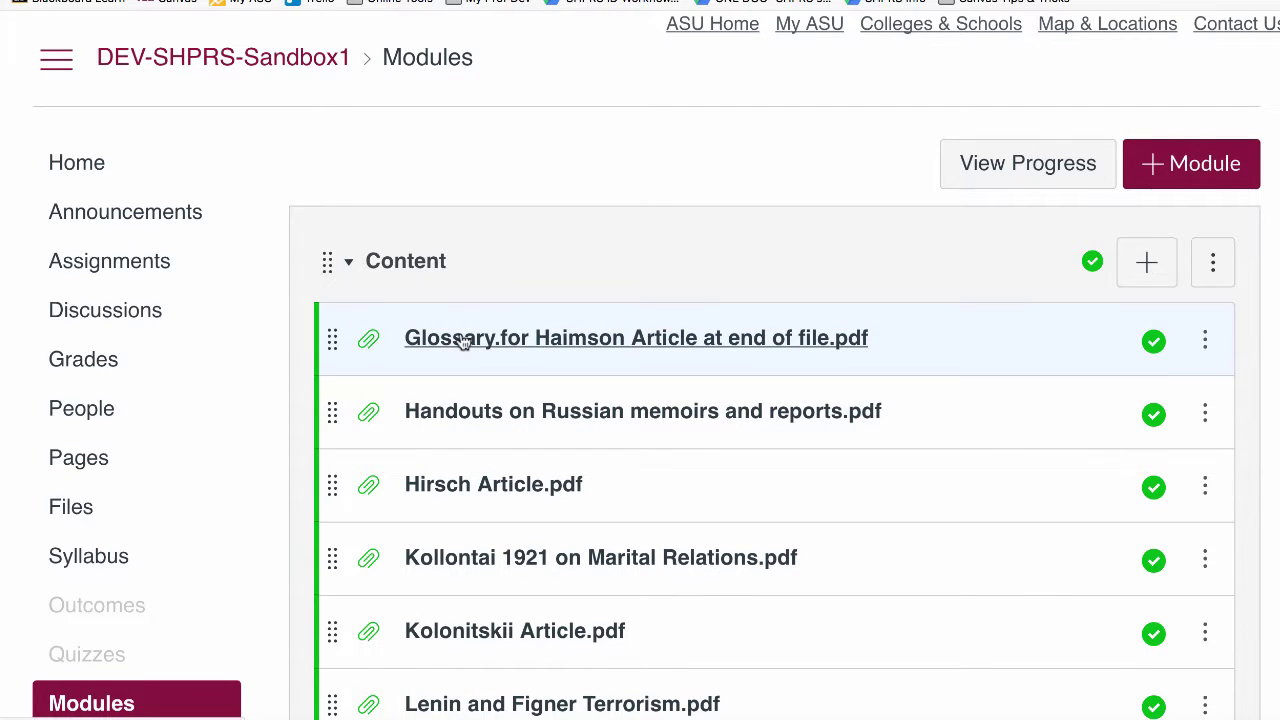
Preview the Content module's files in sequence from the Haimson glossary to Lenin and Figner Terrorism.pdf, and return to the modules
left_click(463, 339)
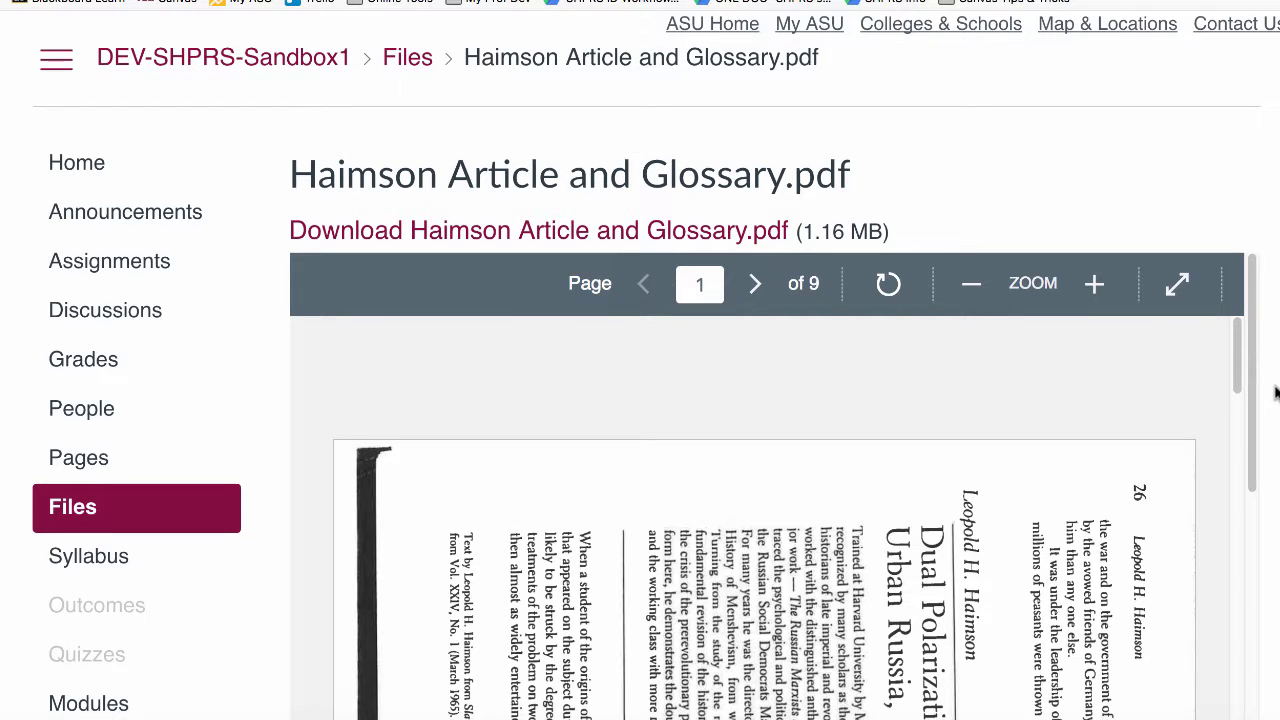
scroll(1237, 366, "down", 5)
left_click(1195, 522)
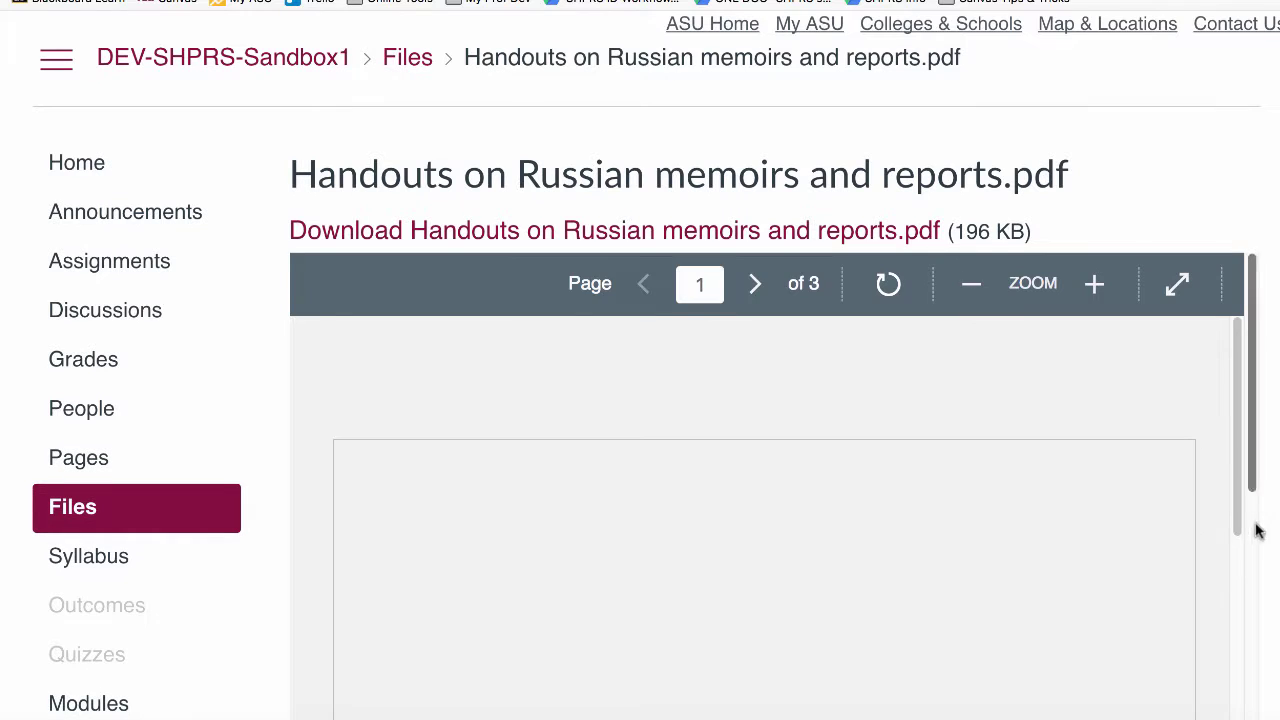
scroll(1270, 538, "down", 2)
scroll(1270, 538, "down", 3)
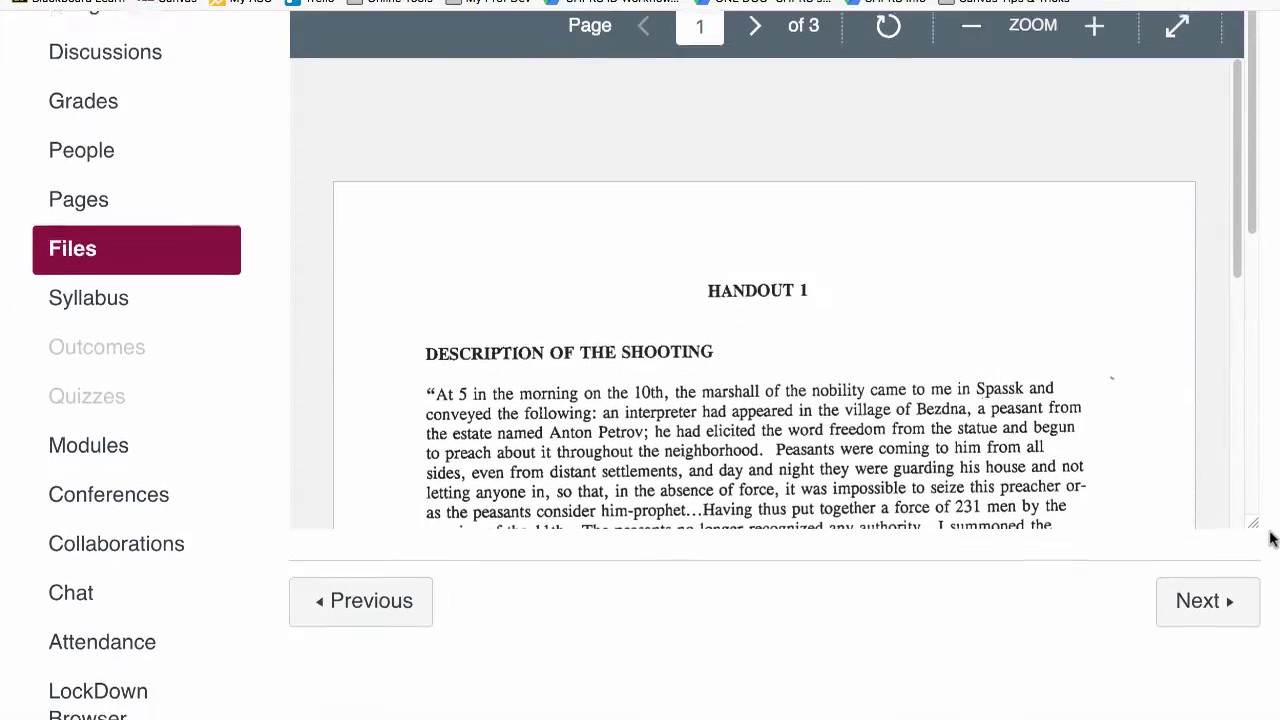
left_click(1247, 550)
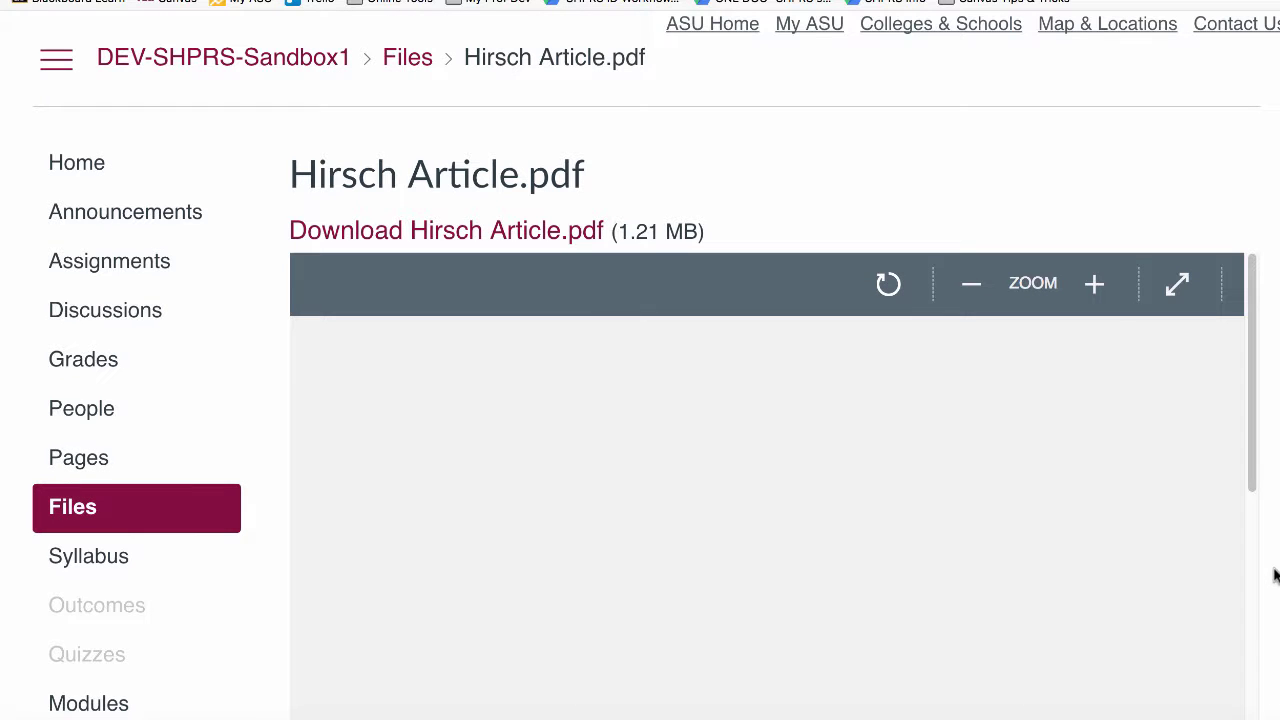
scroll(1275, 575, "down", 3)
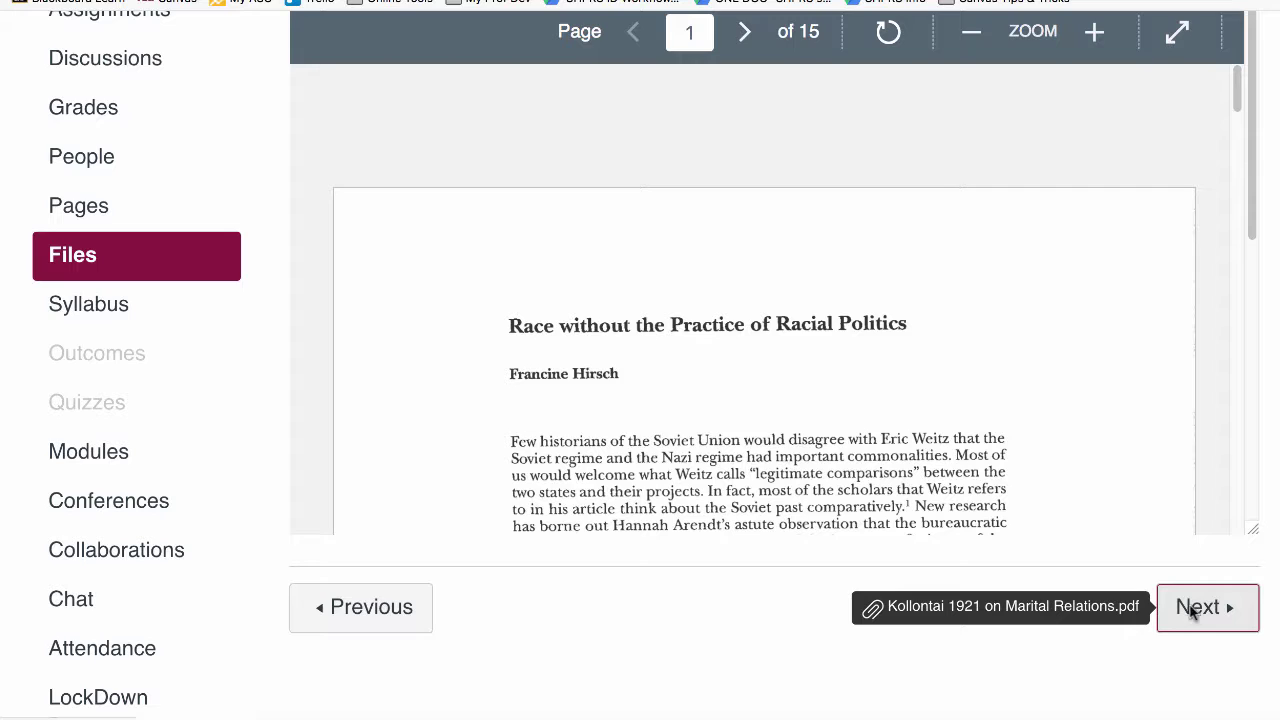
left_click(1192, 612)
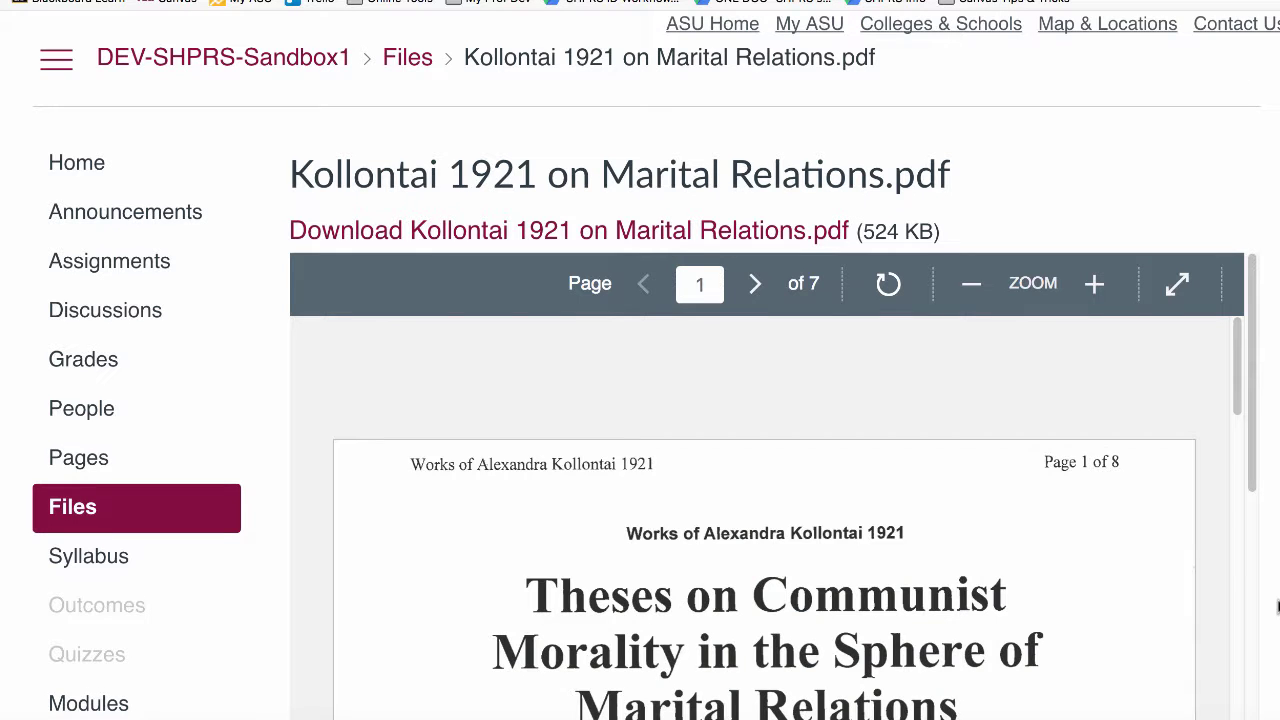
scroll(1276, 605, "down", 4)
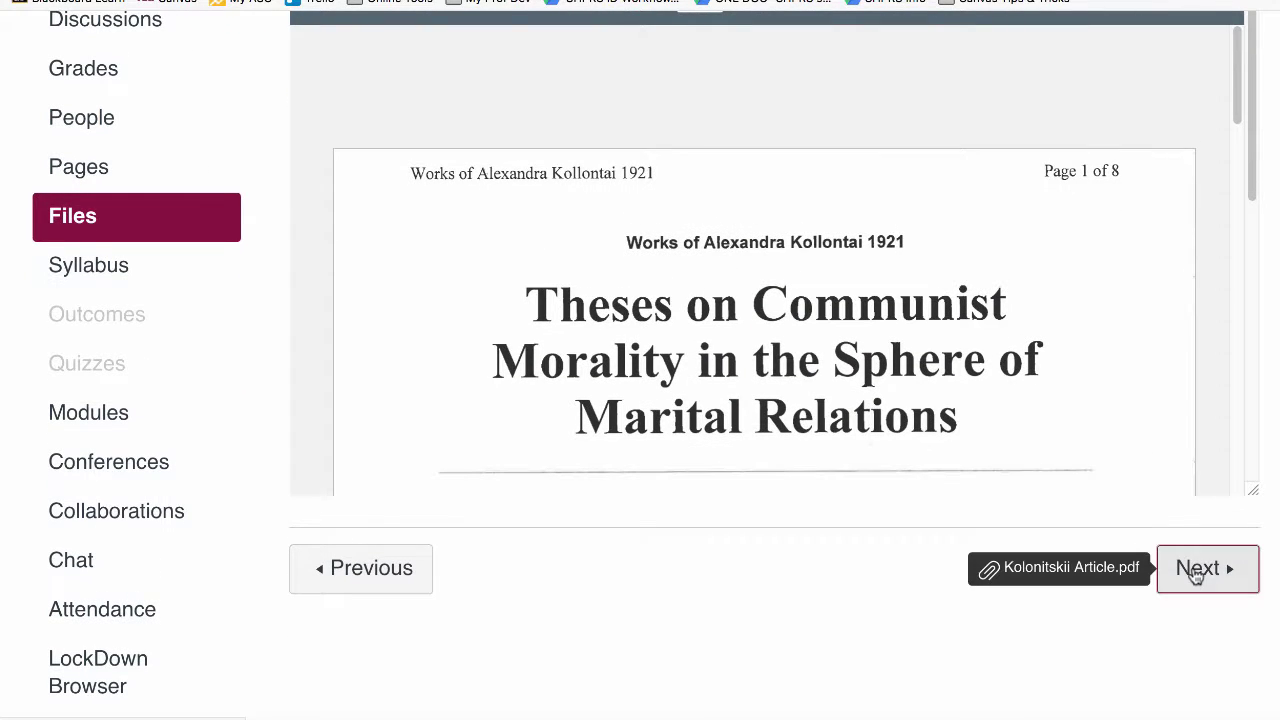
left_click(1195, 573)
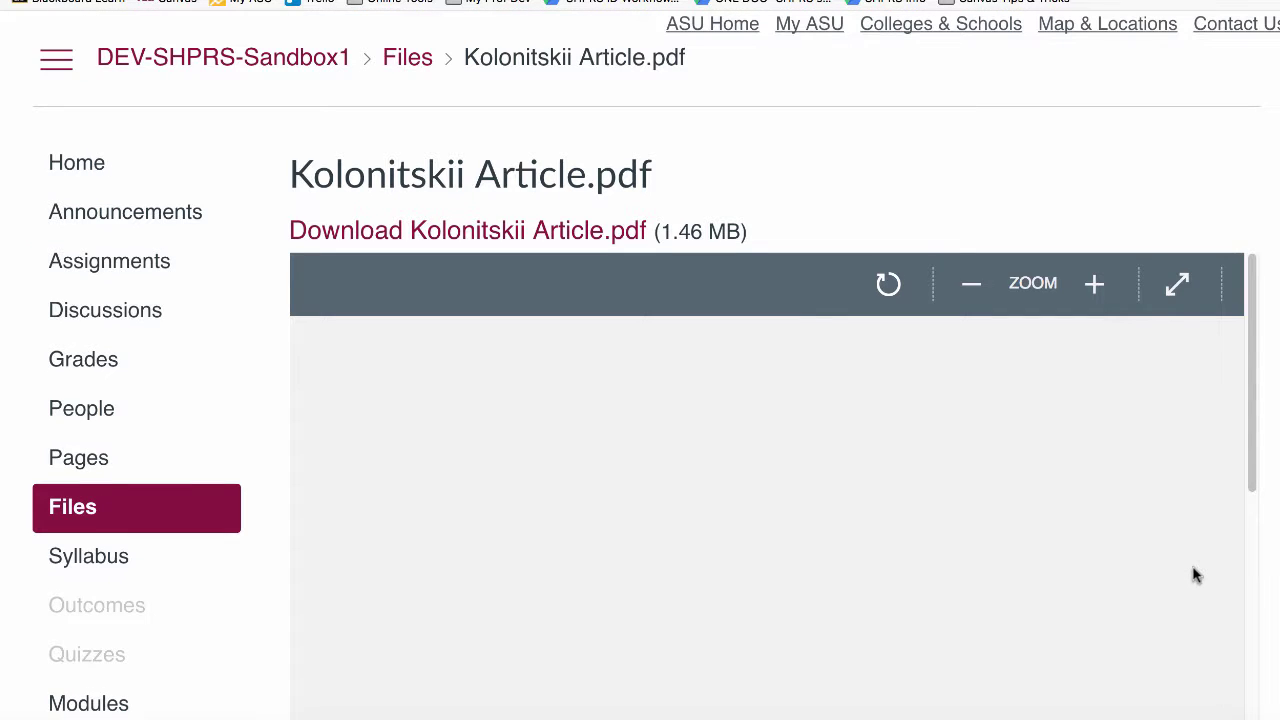
scroll(1268, 583, "down", 4)
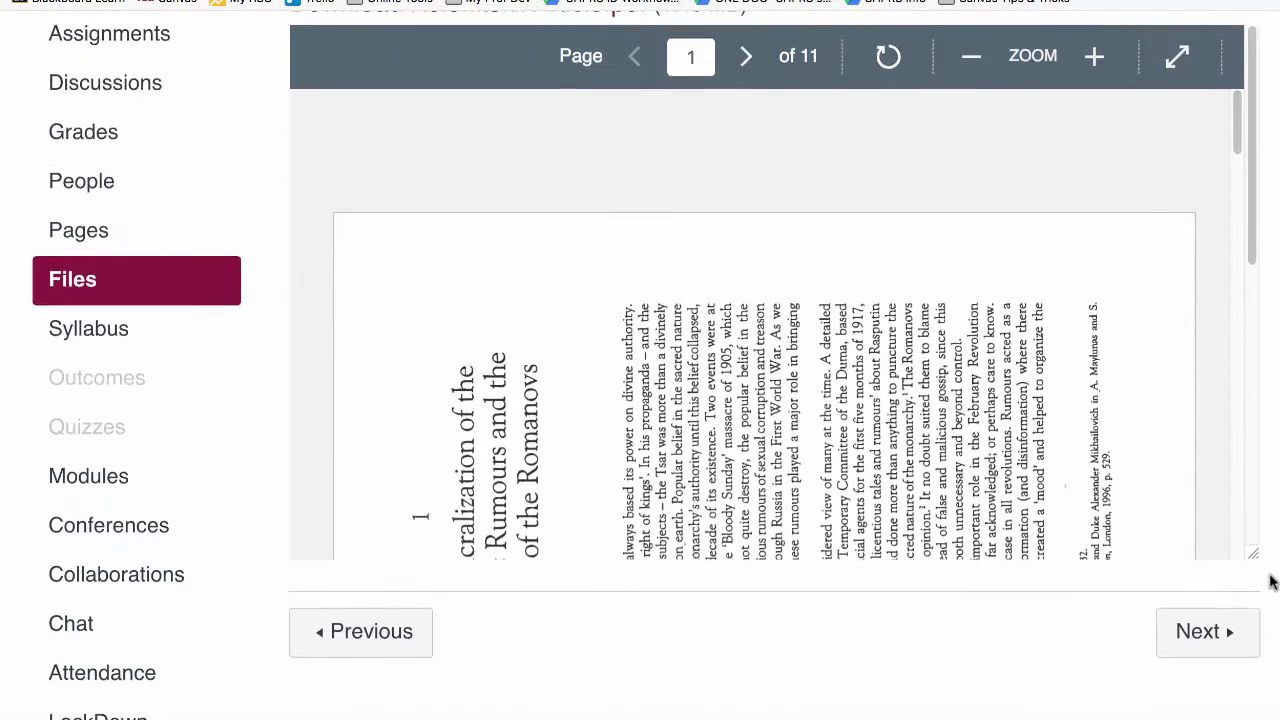
left_click(1209, 570)
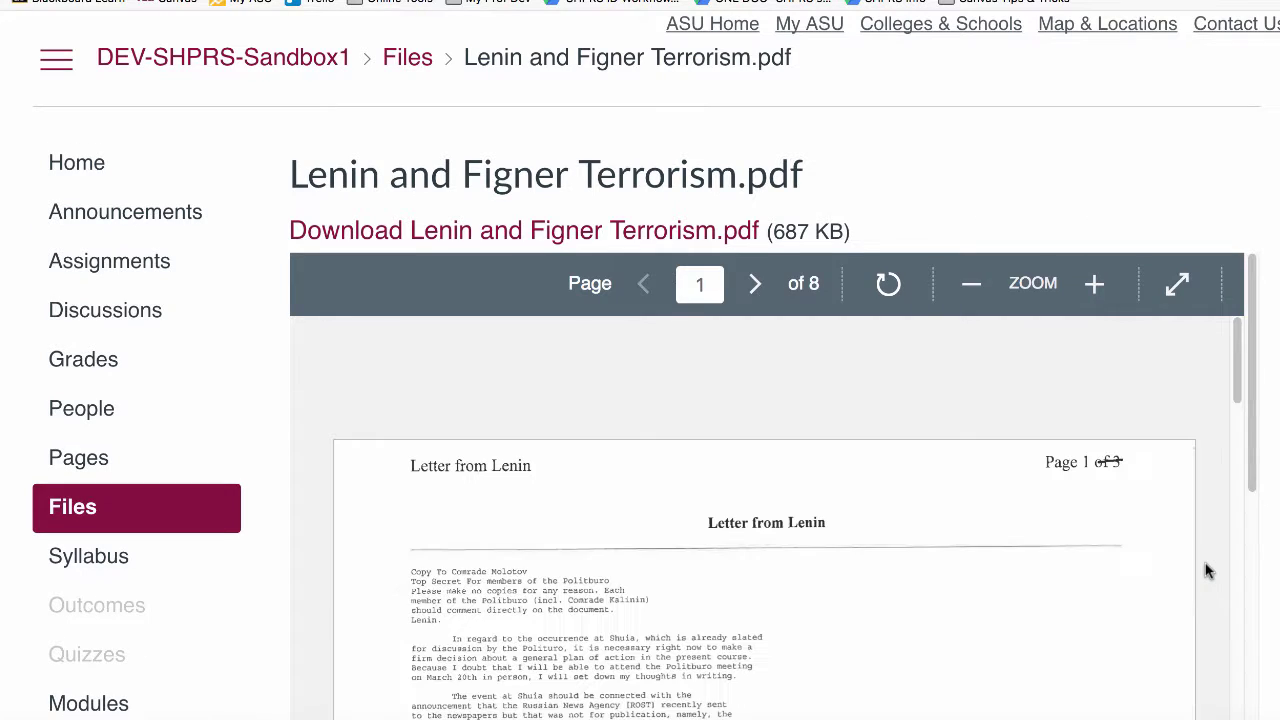
left_click(147, 712)
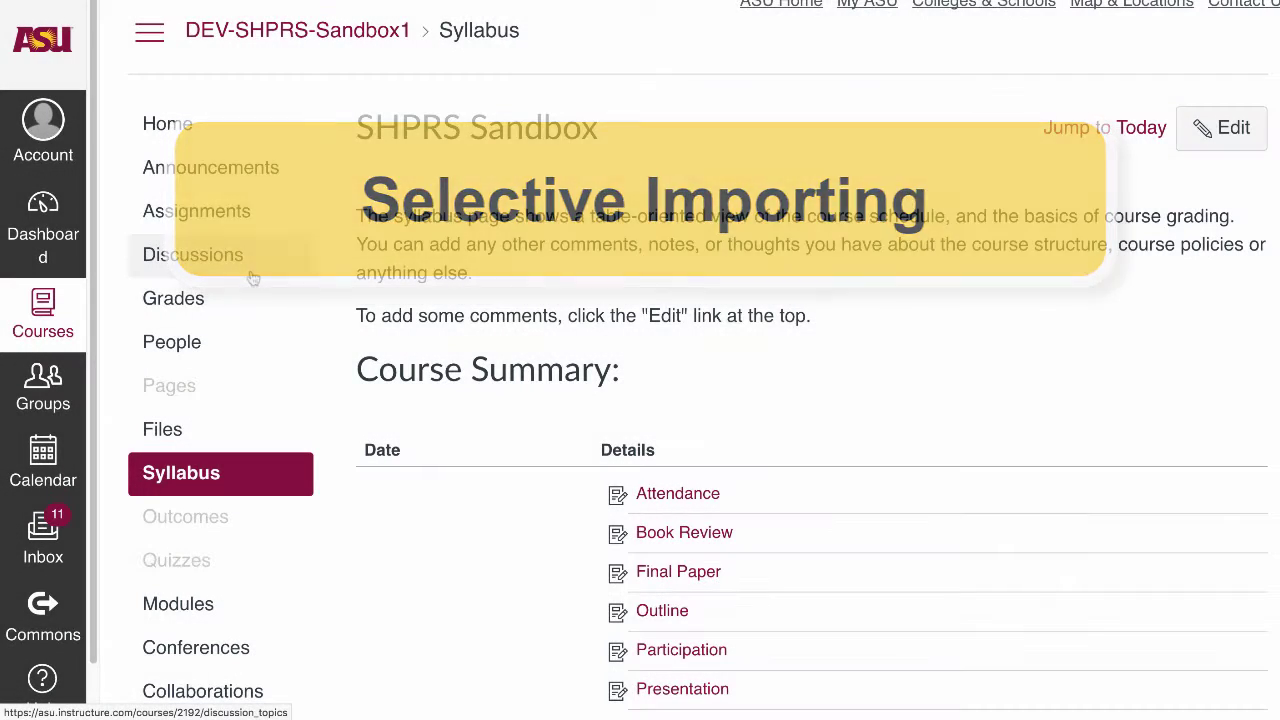
Open the content import page from the sandbox course's settings
scroll(253, 278, "down", 6)
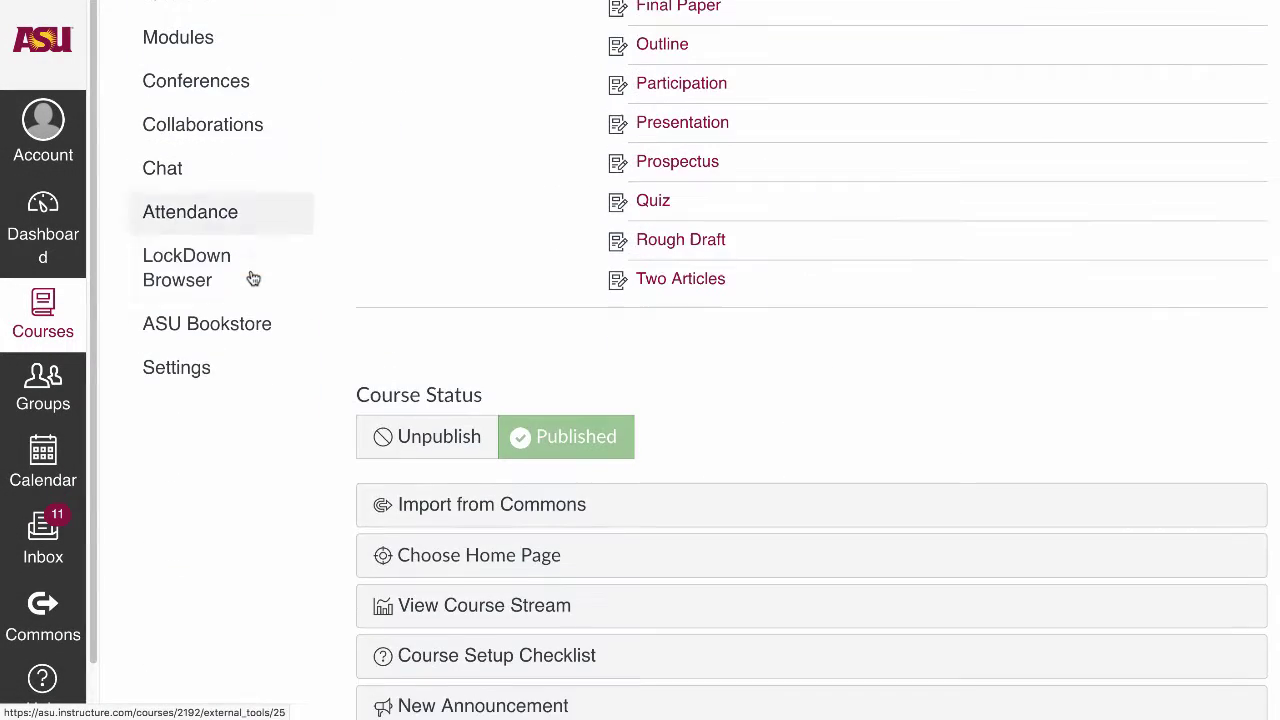
left_click(197, 372)
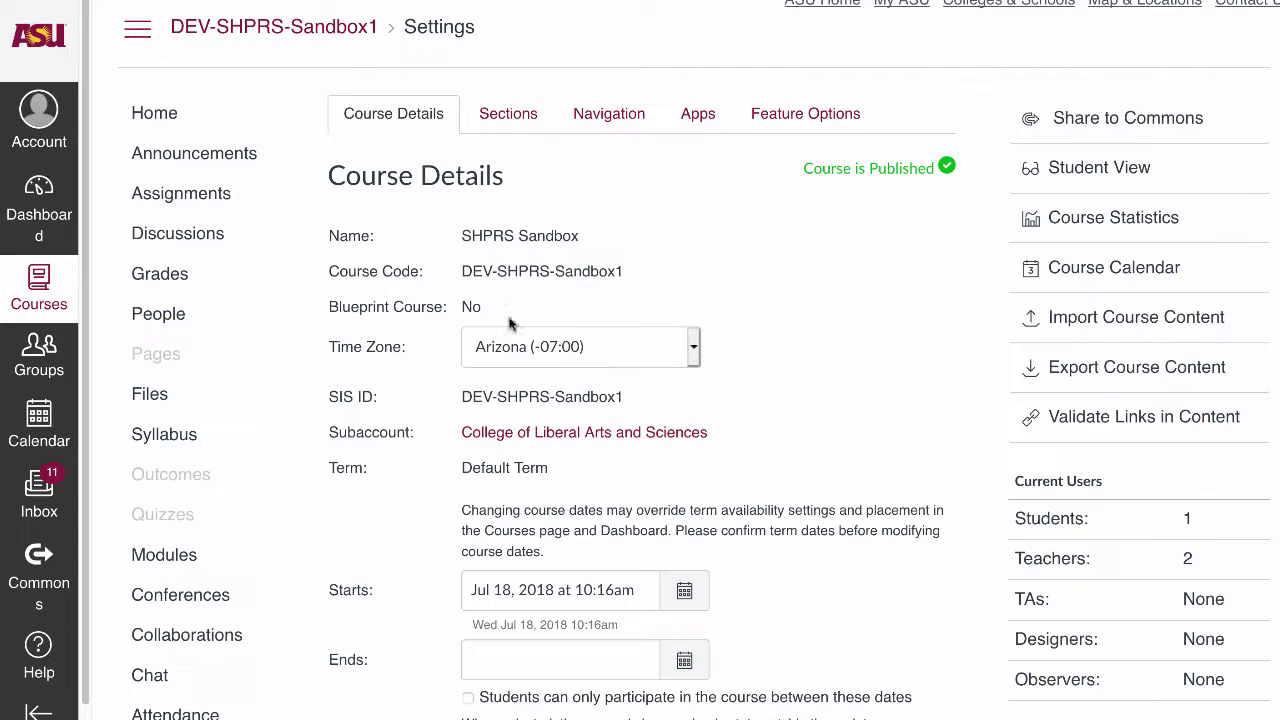
left_click(1078, 332)
Set the content type to Blackboard 6/7/8/9 export .zip file and choose ExportFile_2016Fall-T-HST495-85513_20190115021850.zip as the source
left_click(807, 178)
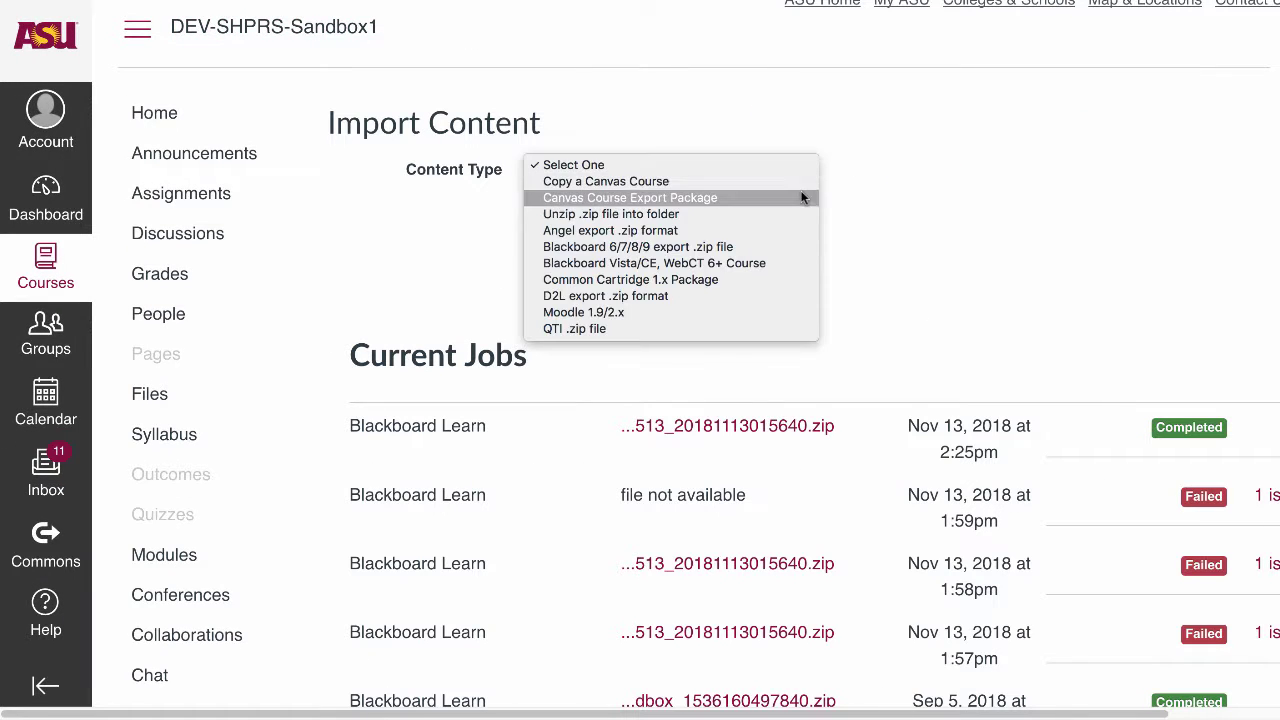
left_click(783, 247)
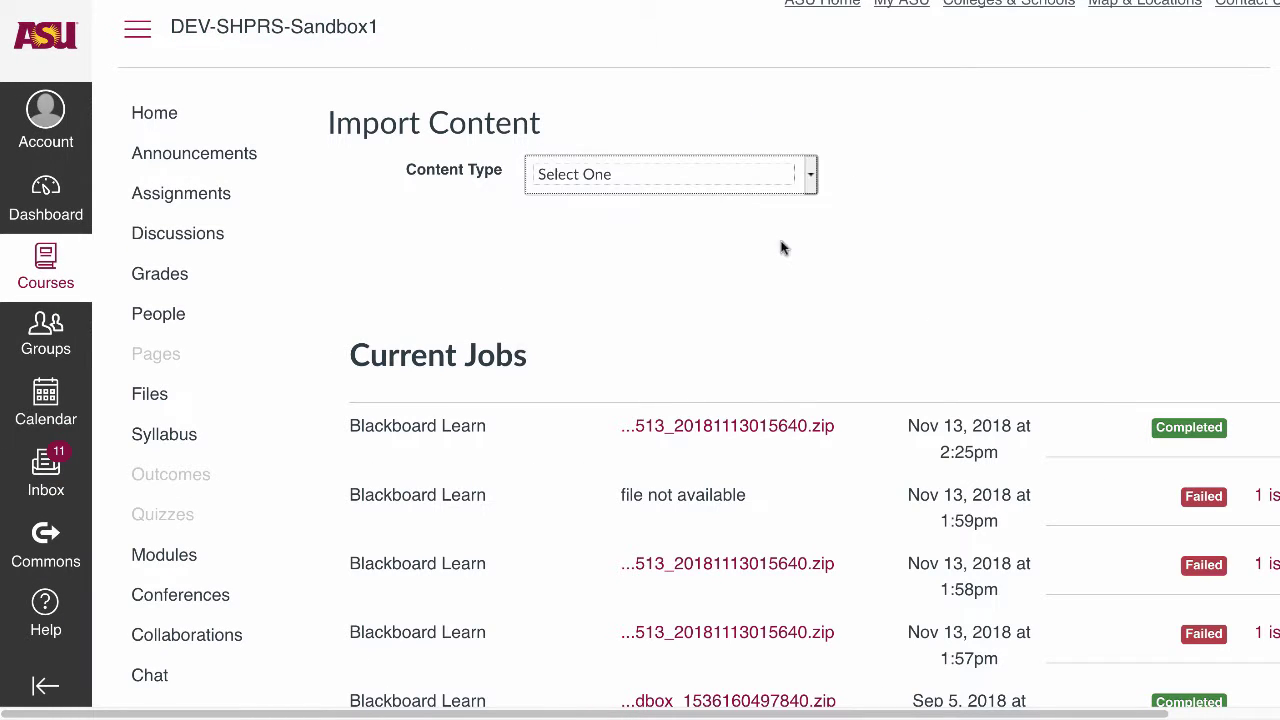
left_click(598, 249)
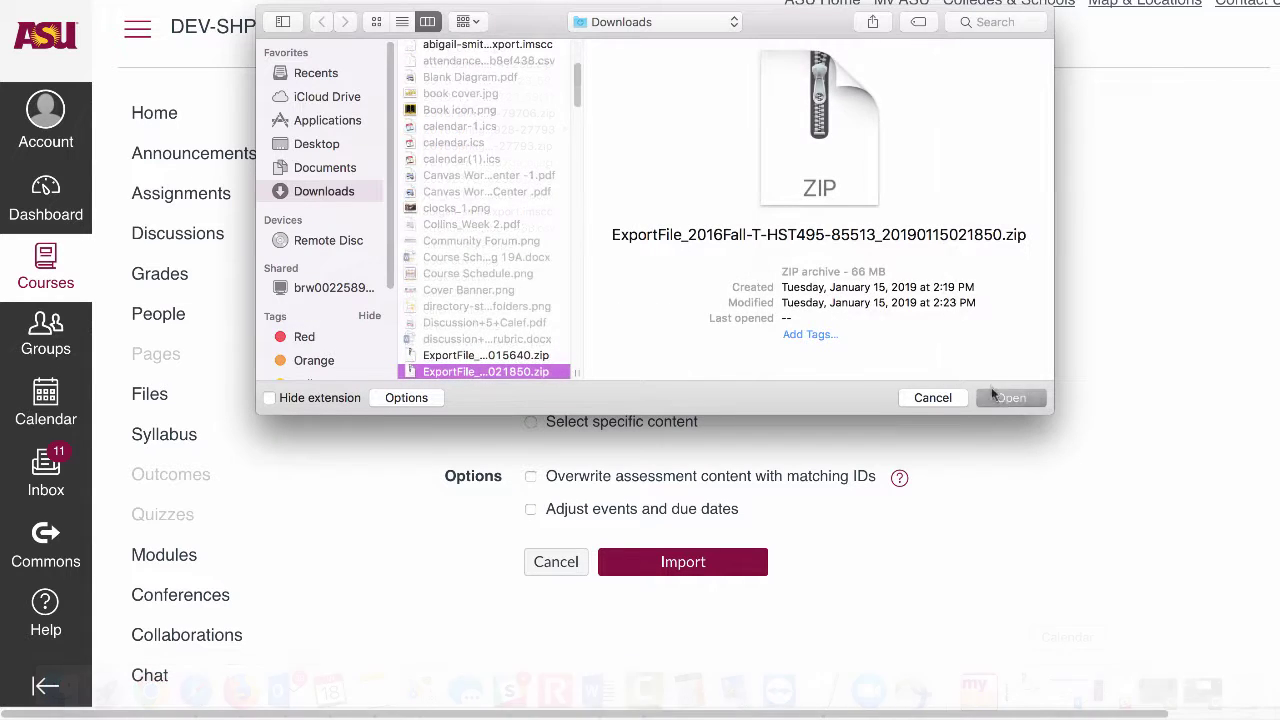
left_click(1008, 398)
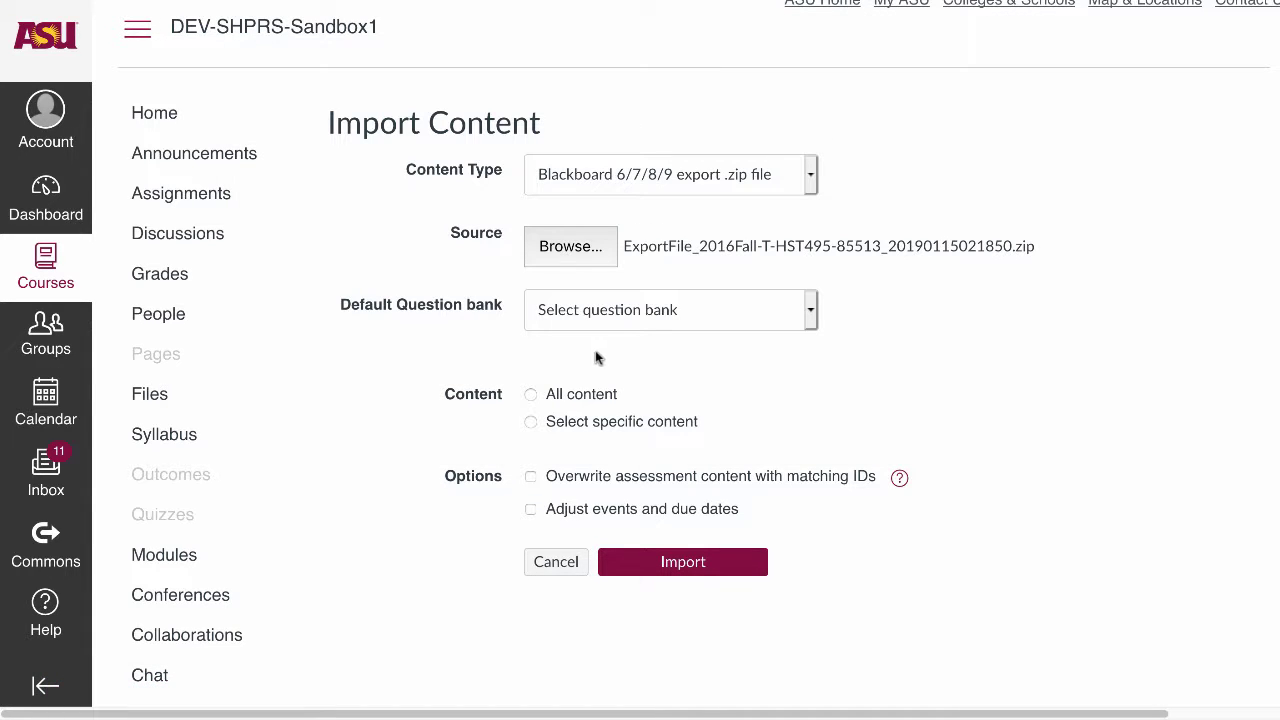
Set the import to select specific content and start it
left_click(530, 421)
scroll(630, 428, "down", 2)
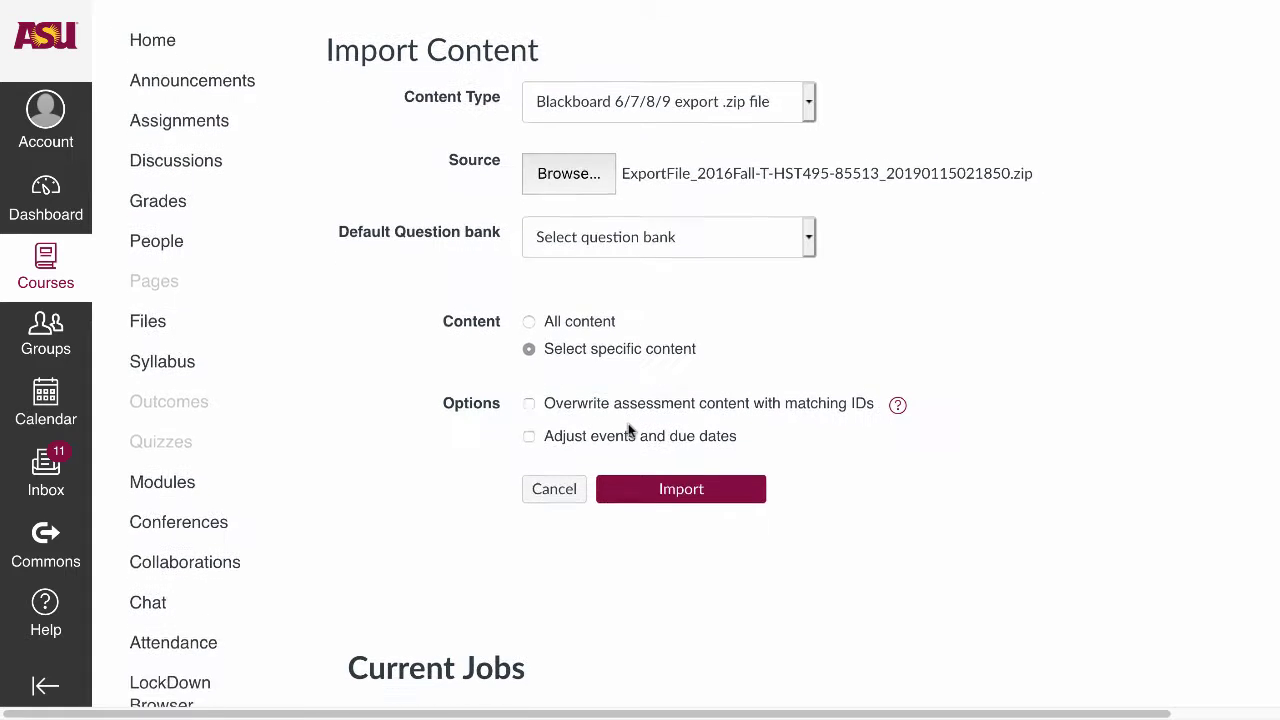
left_click(634, 479)
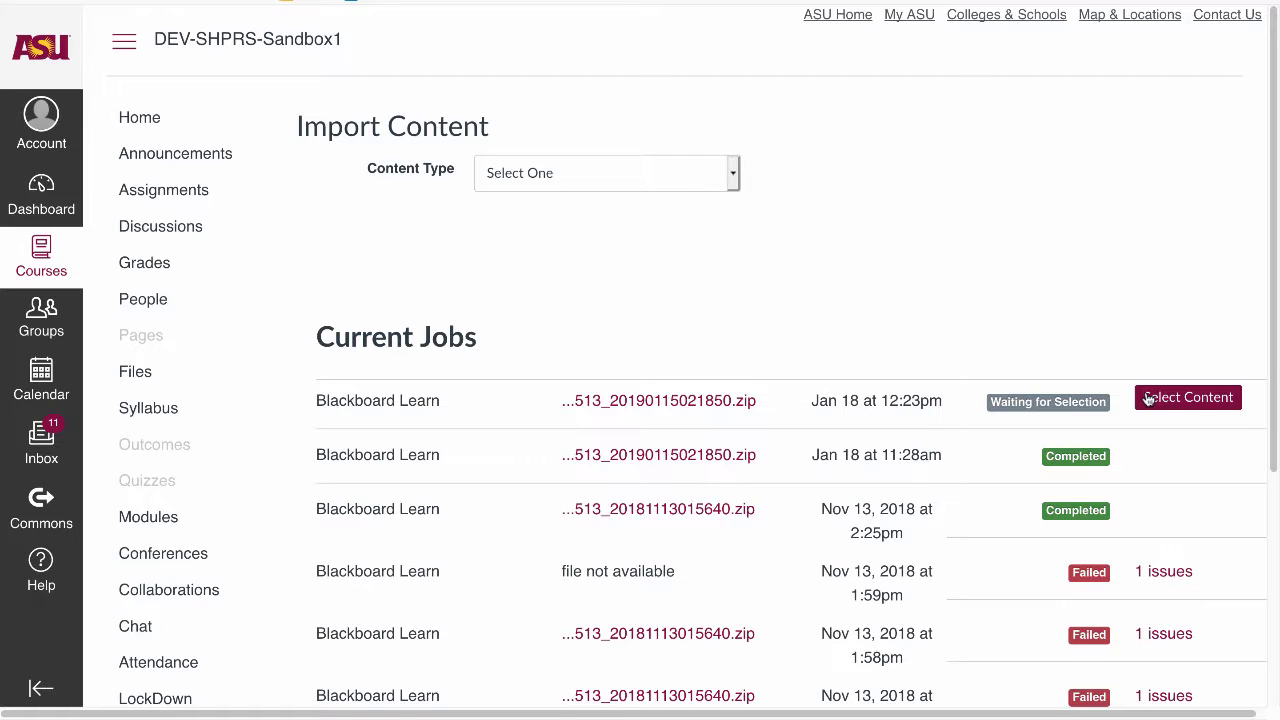
Open the content selection of the waiting import job and review its modules, leaving them all unselected
left_click(1167, 397)
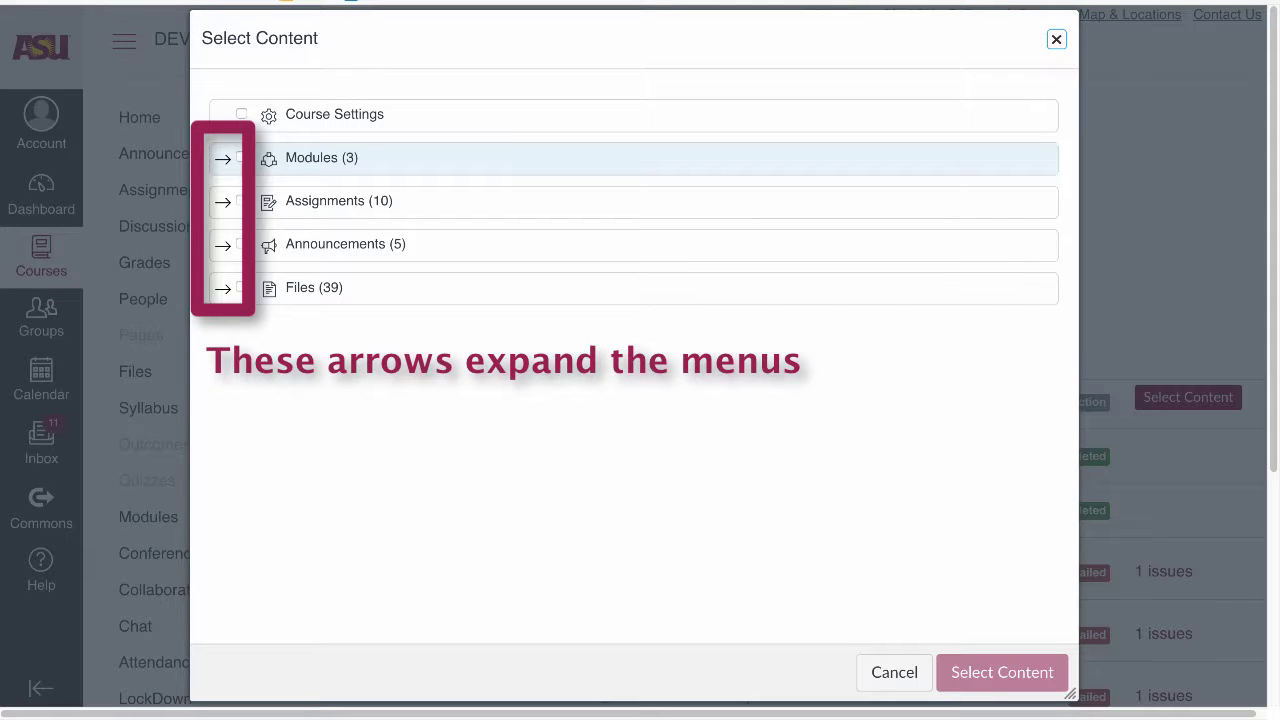
left_click(221, 165)
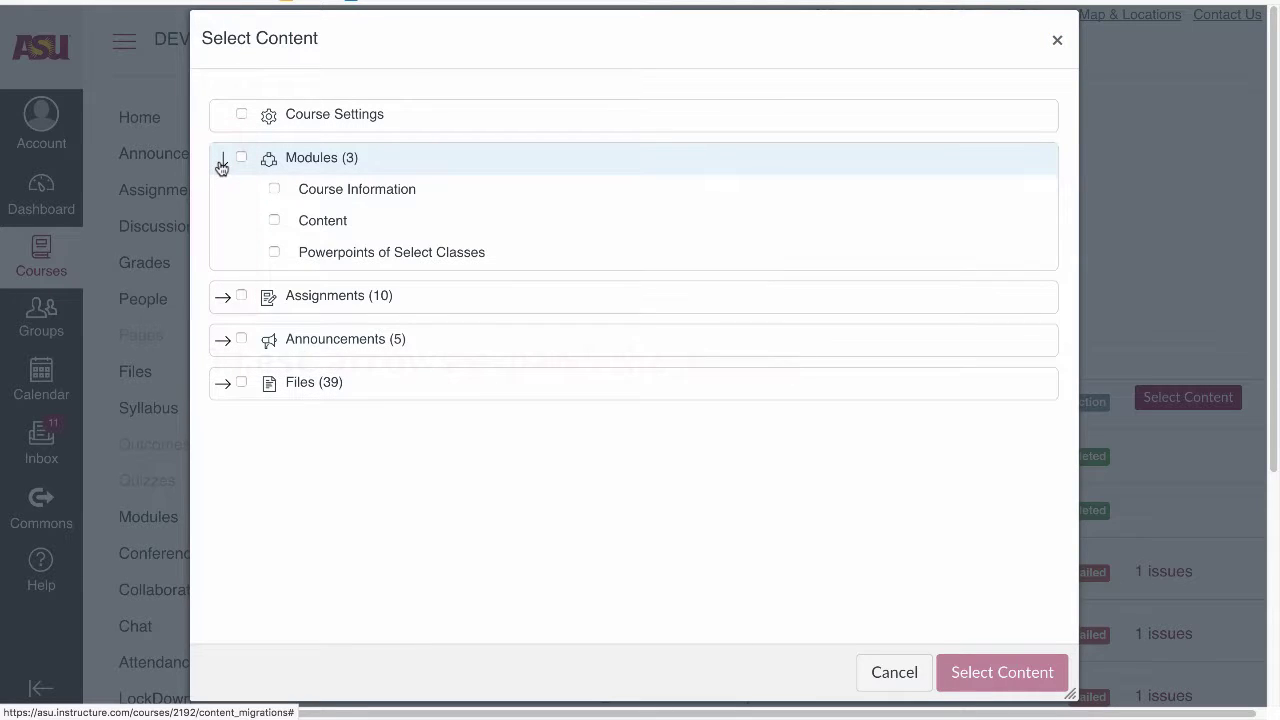
left_click(275, 254)
left_click(275, 254)
left_click(224, 162)
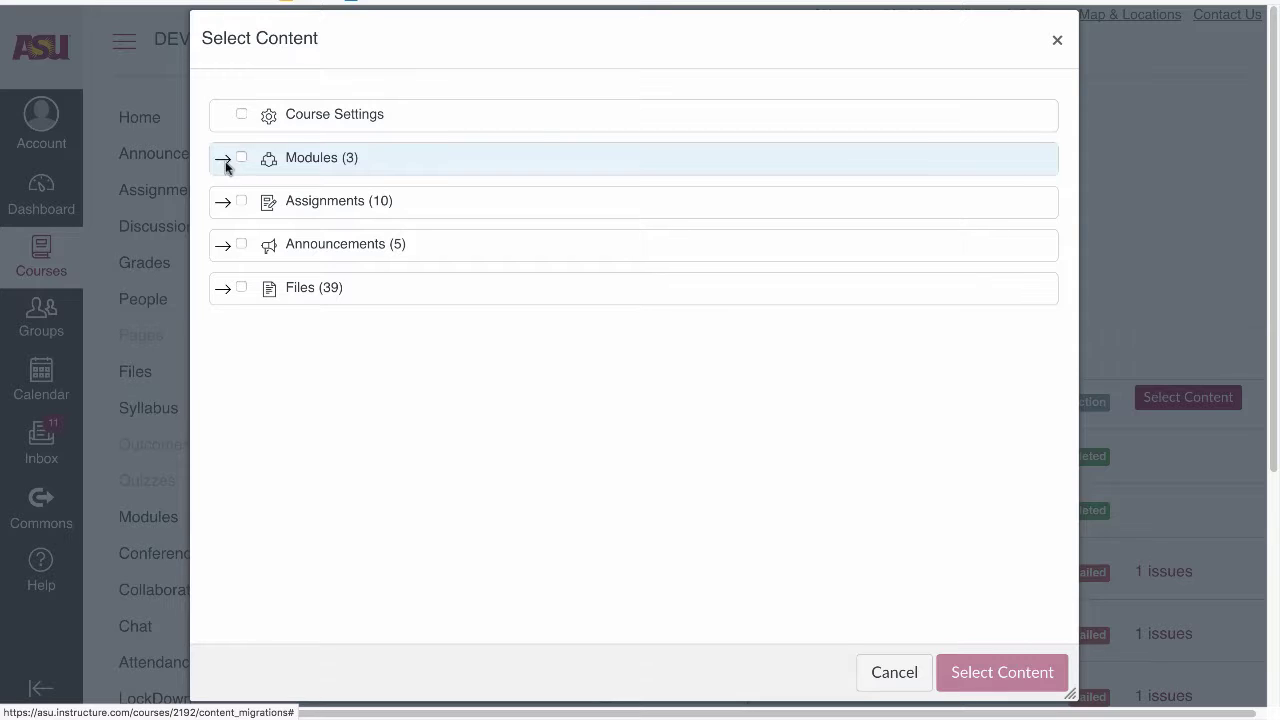
Select the assignments Two Articles, Prospectus, Rough Draft, Participation, Outline, Presentation, Quiz, Final Paper, Attendance and Book Review for import
left_click(223, 203)
scroll(274, 322, "down", 1)
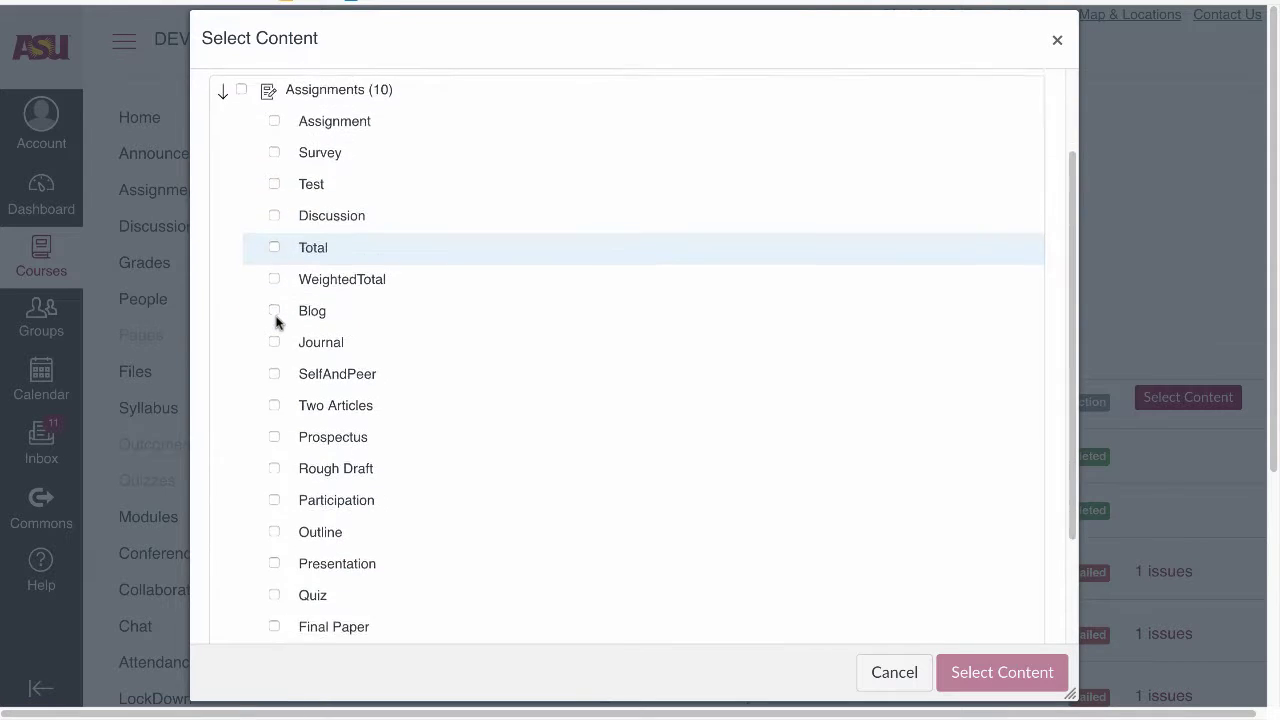
scroll(276, 320, "down", 3)
left_click(275, 253)
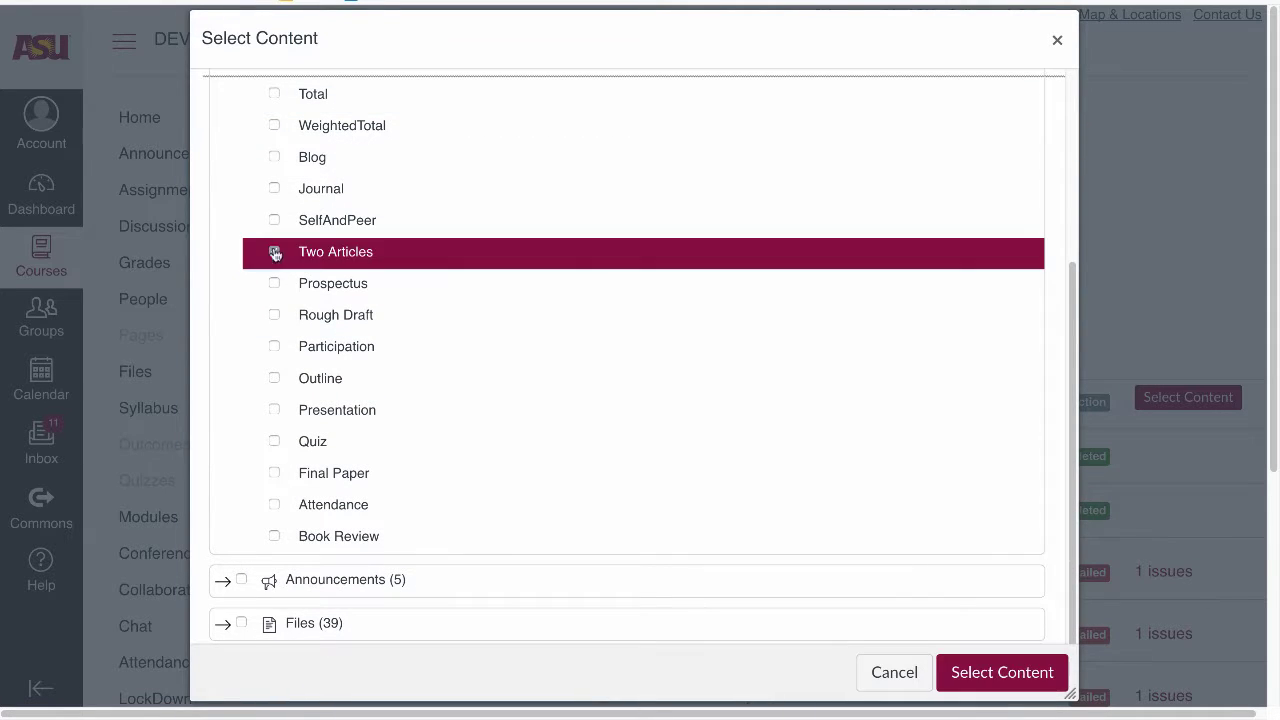
left_click(274, 283)
left_click(274, 315)
left_click(274, 346)
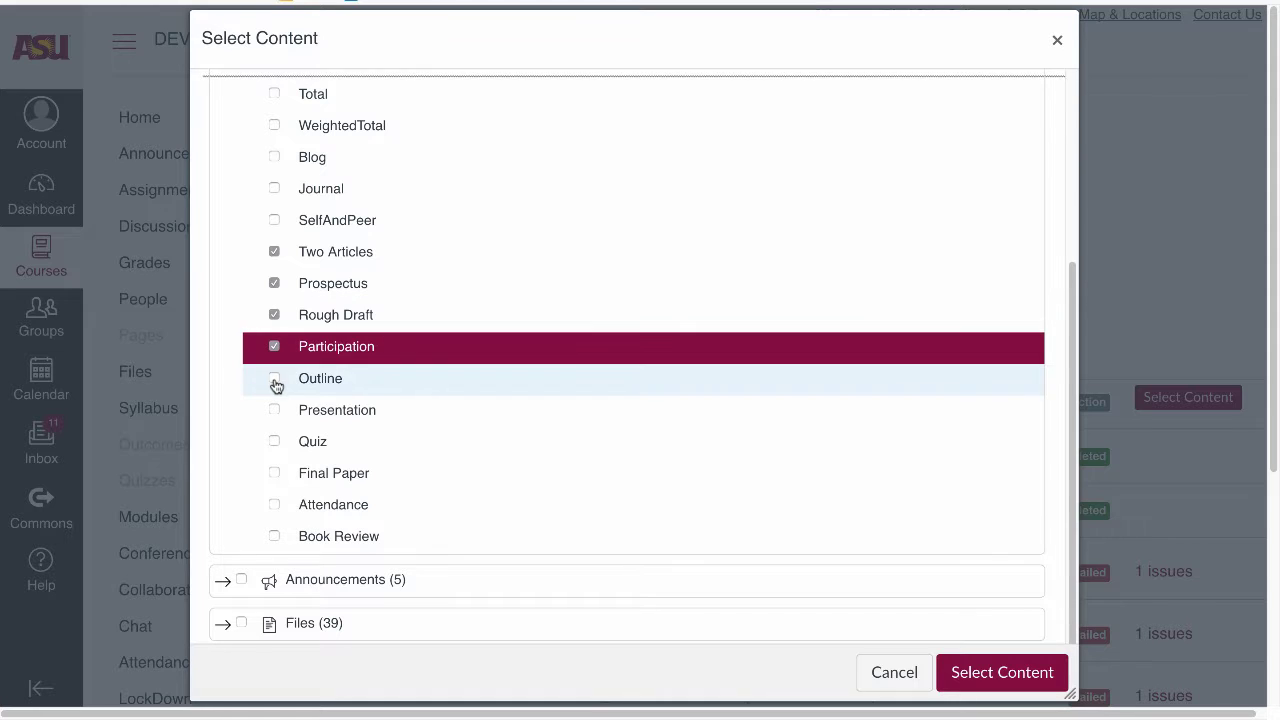
left_click(274, 378)
left_click(274, 410)
left_click(274, 441)
left_click(274, 473)
left_click(274, 504)
left_click(274, 536)
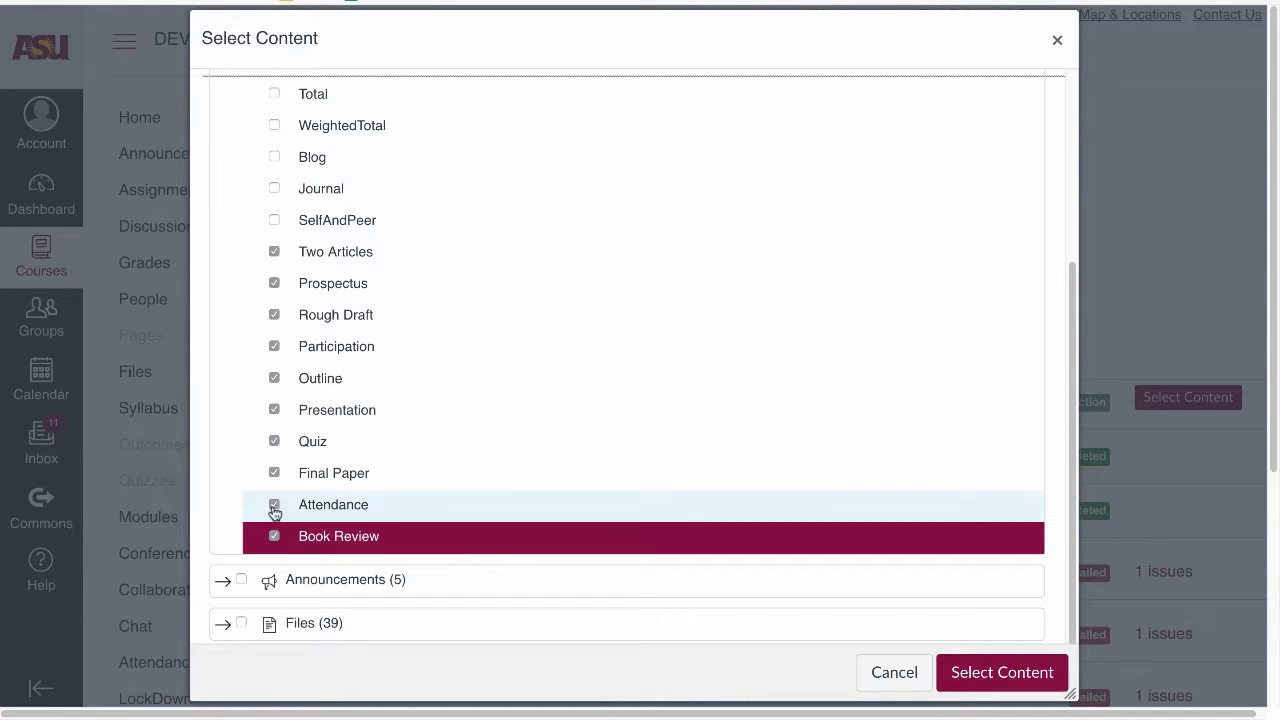
Check which announcements are available to import
left_click(224, 579)
scroll(223, 560, "down", 3)
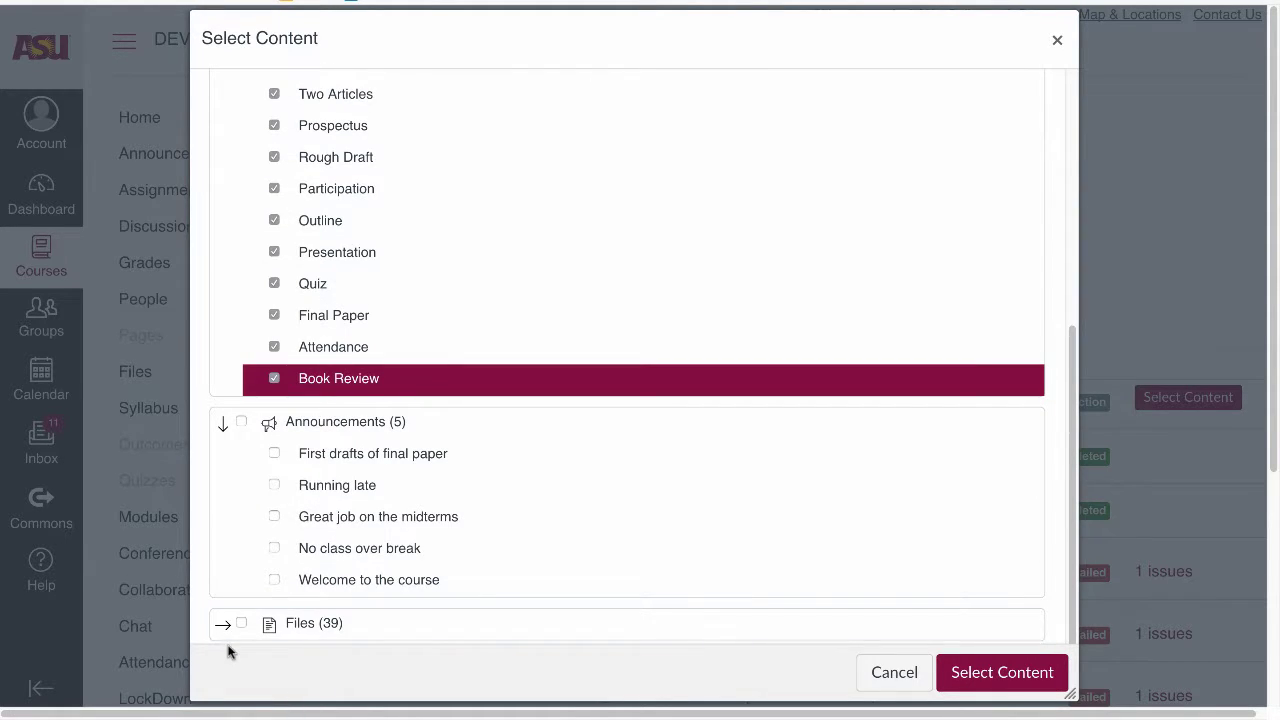
left_click(223, 425)
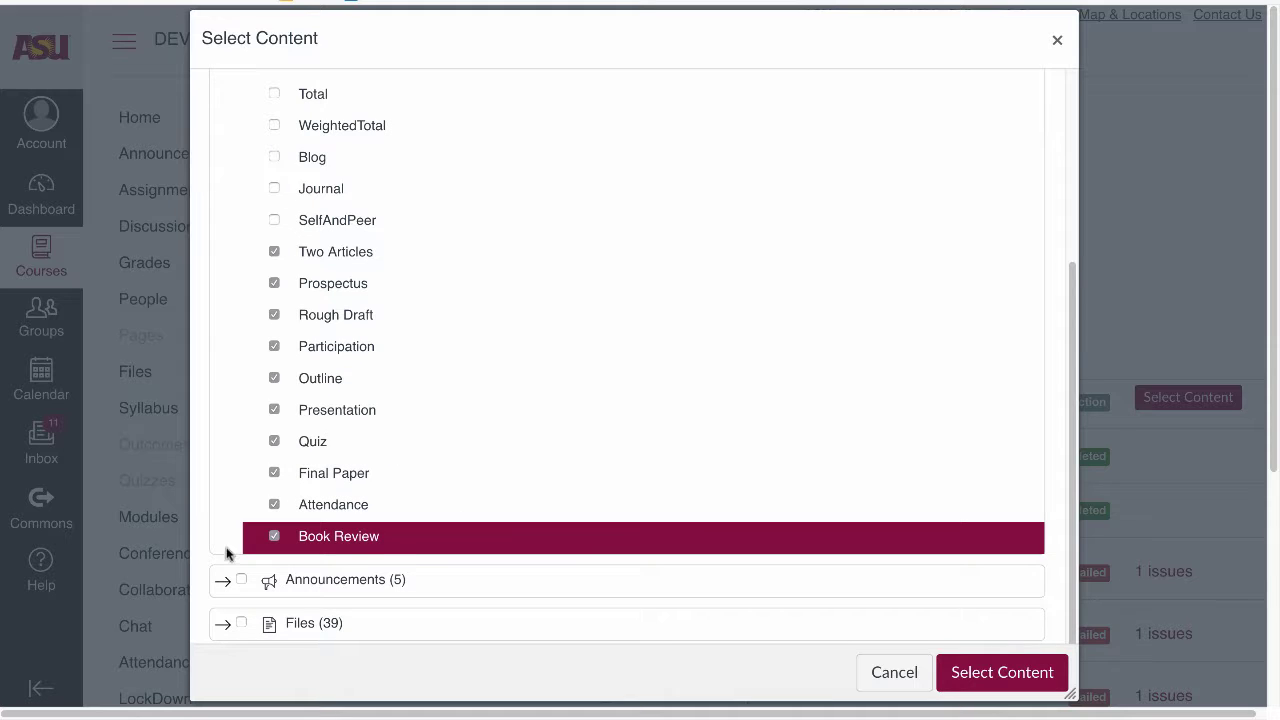
Include all files in the import and submit the content selection
left_click(243, 627)
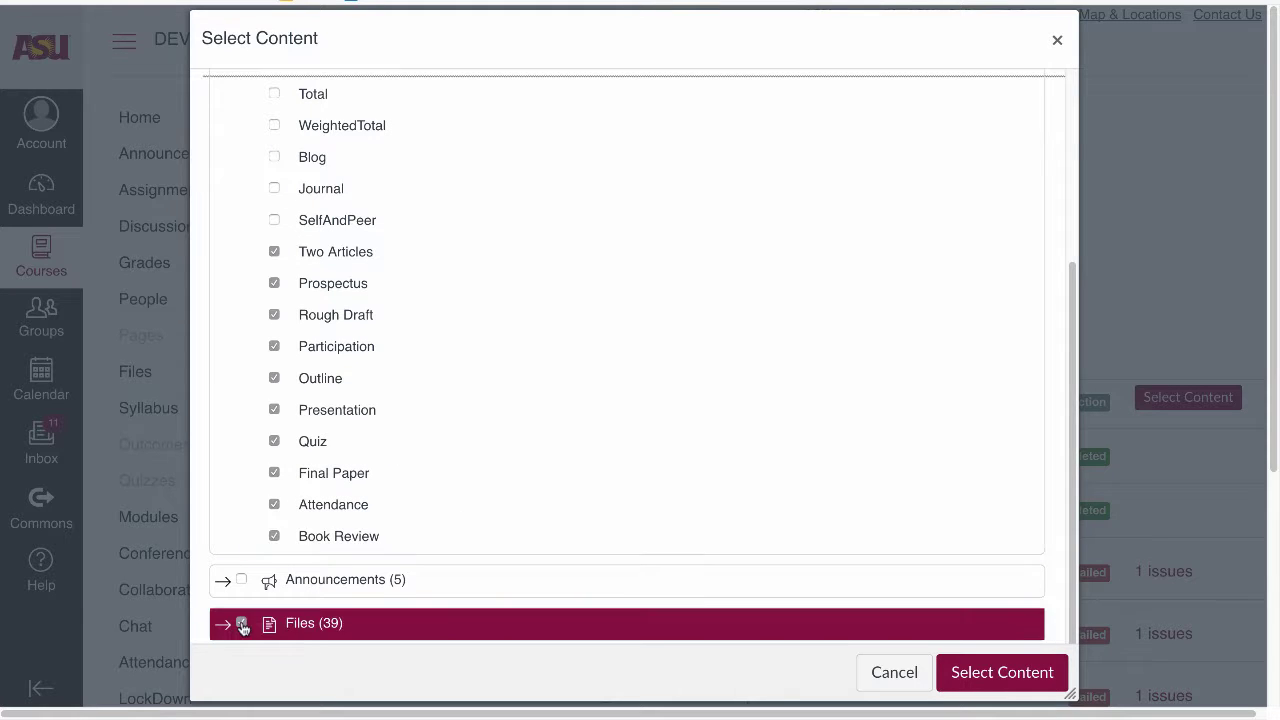
scroll(220, 608, "down", 2)
left_click(214, 486)
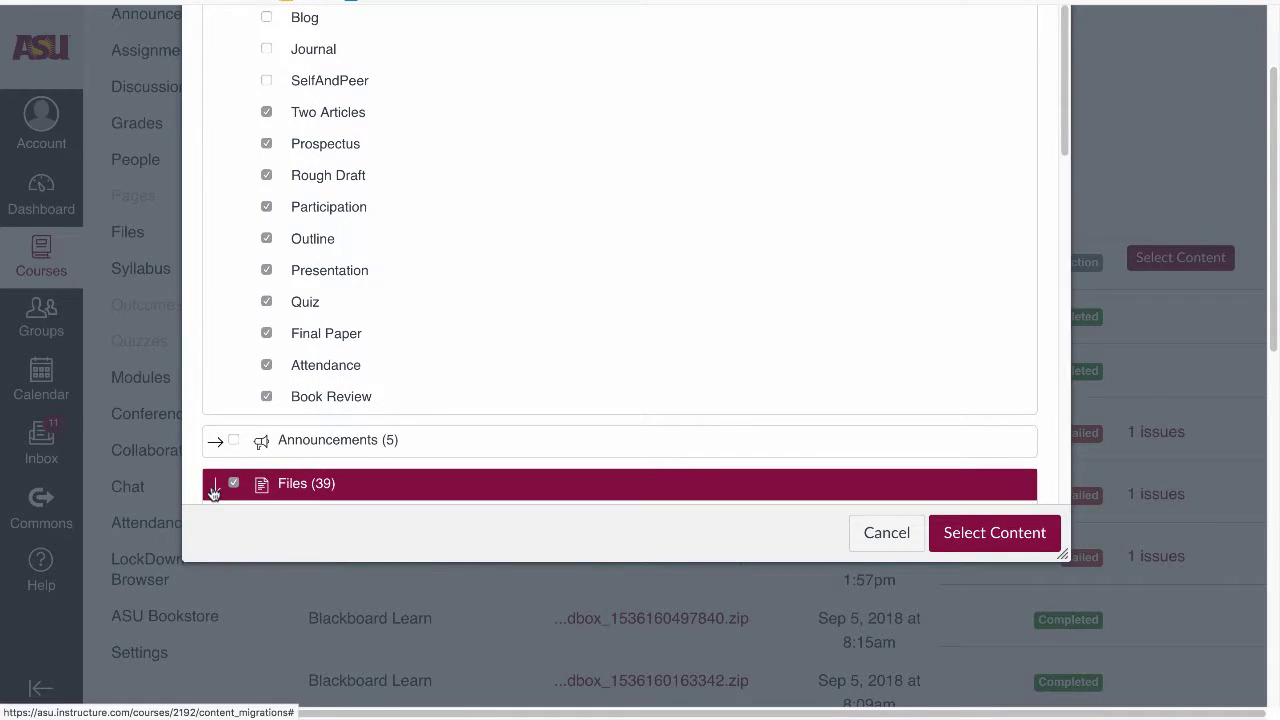
scroll(209, 491, "down", 5)
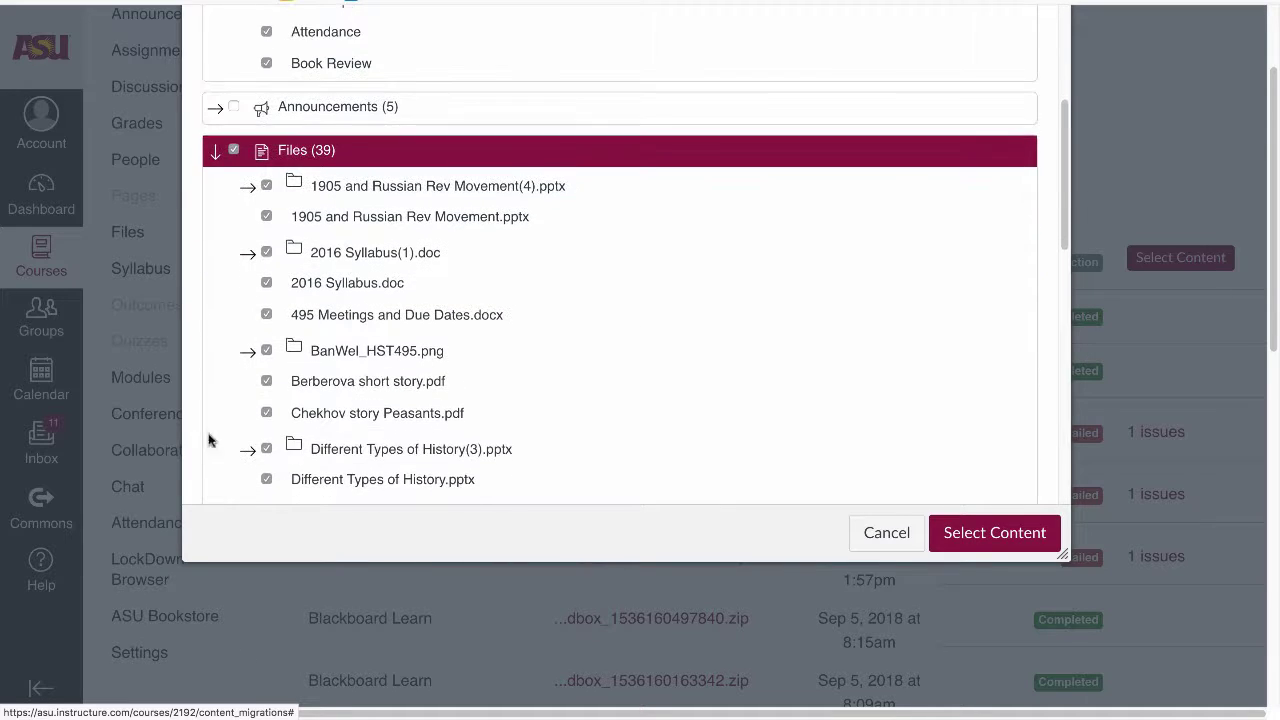
left_click(214, 152)
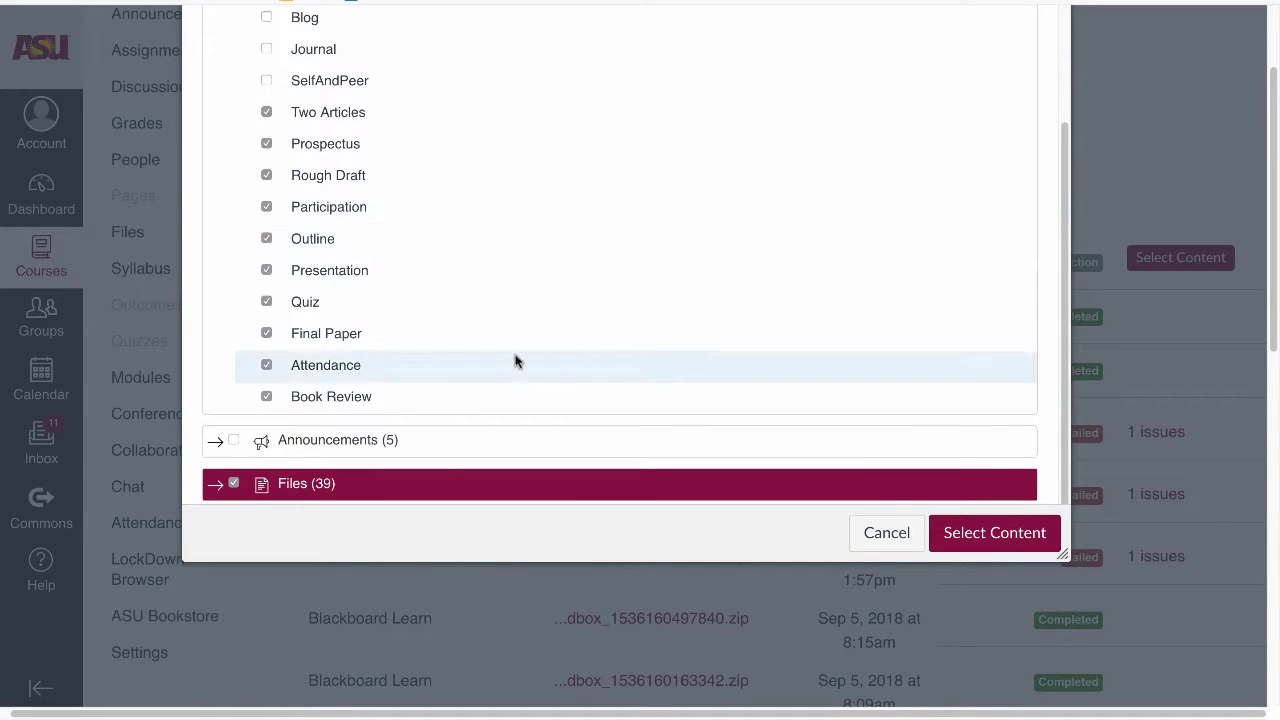
left_click(994, 535)
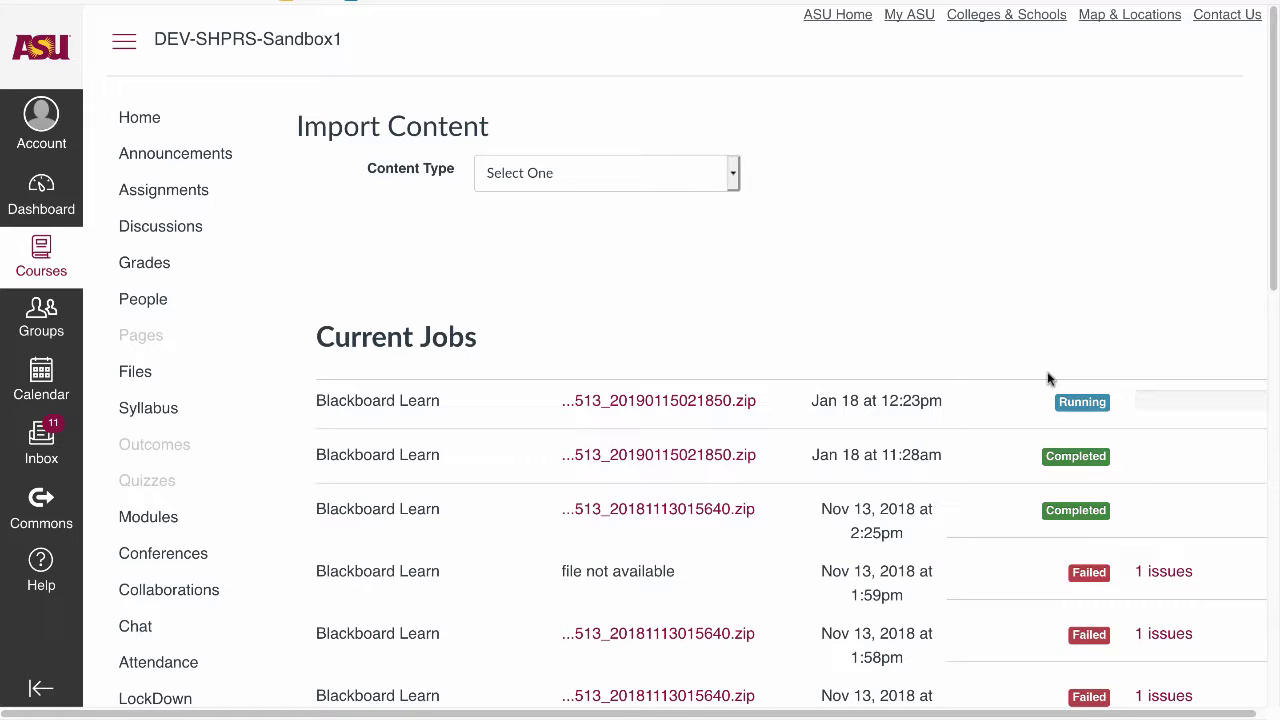
Create a new page in the sandbox course titled Course Readings
scroll(450, 250, "right", 1)
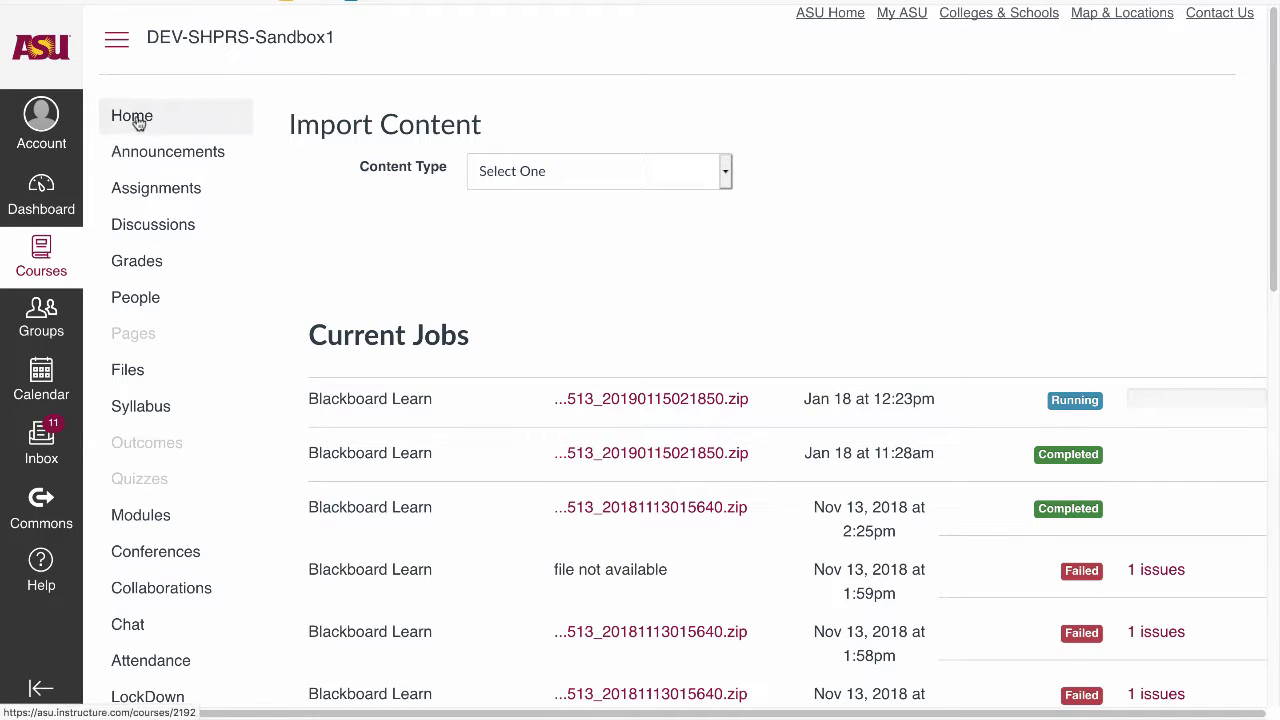
left_click(133, 333)
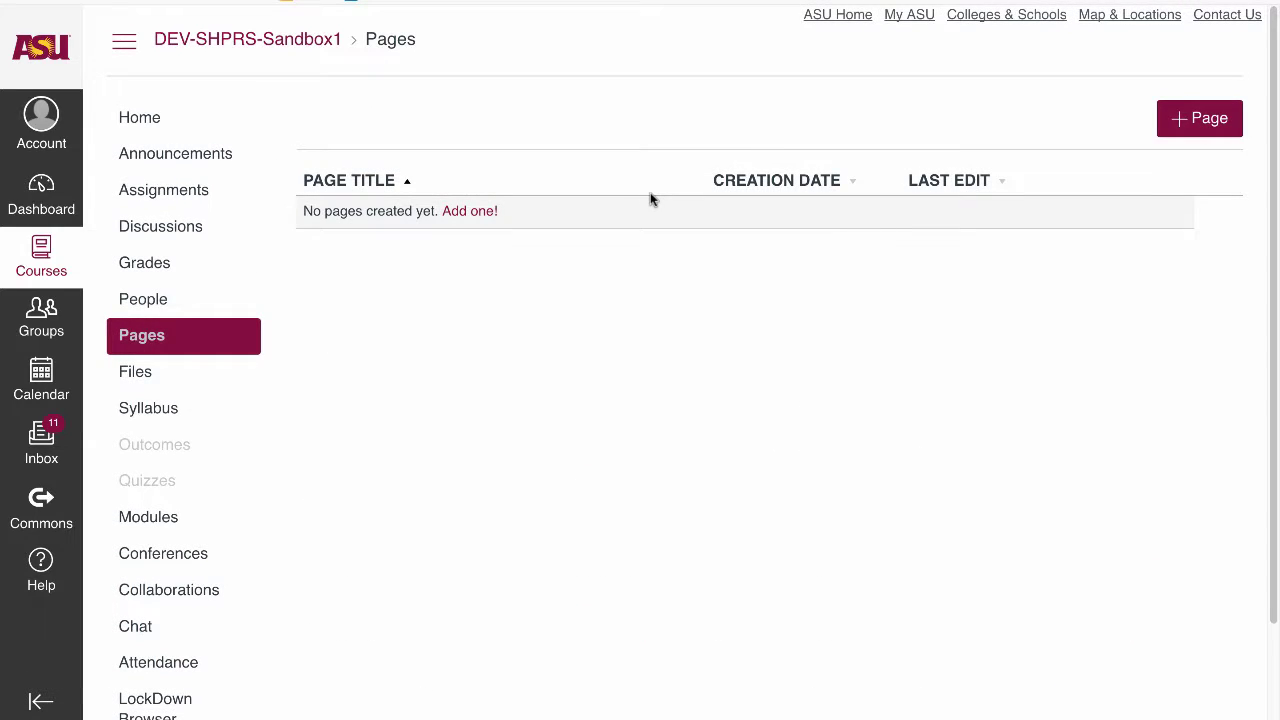
left_click(1192, 120)
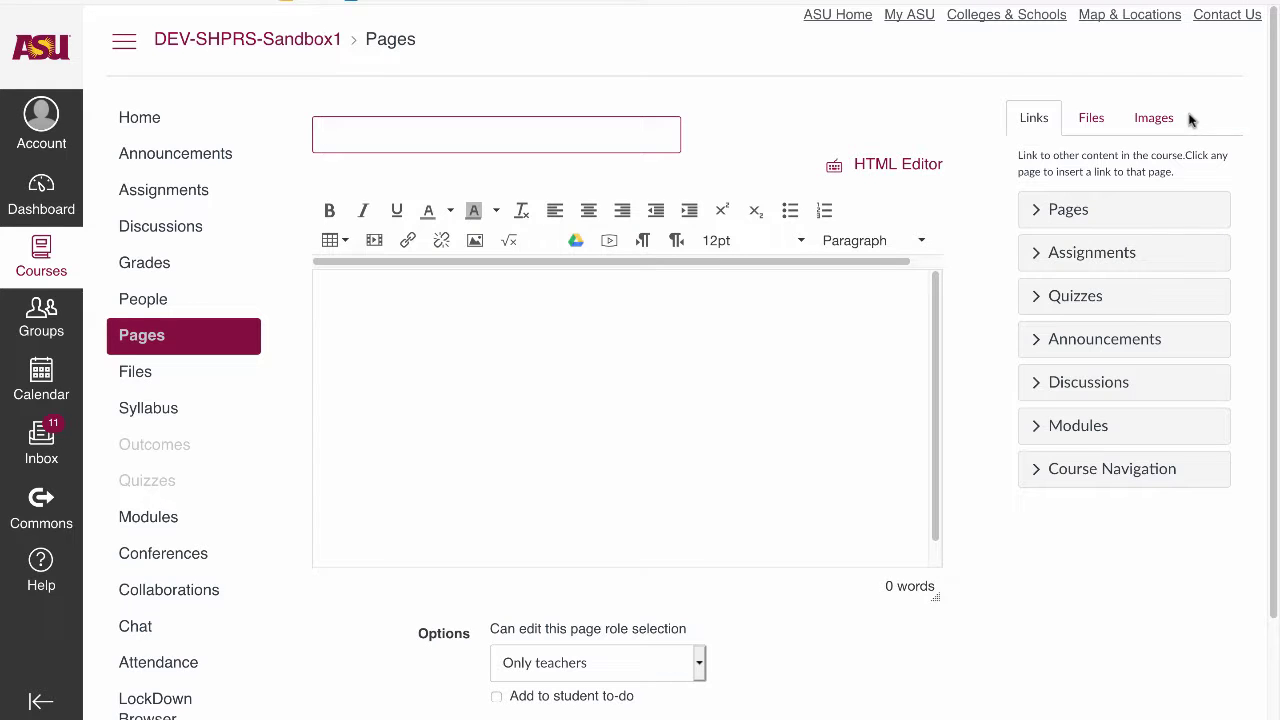
type("Coures")
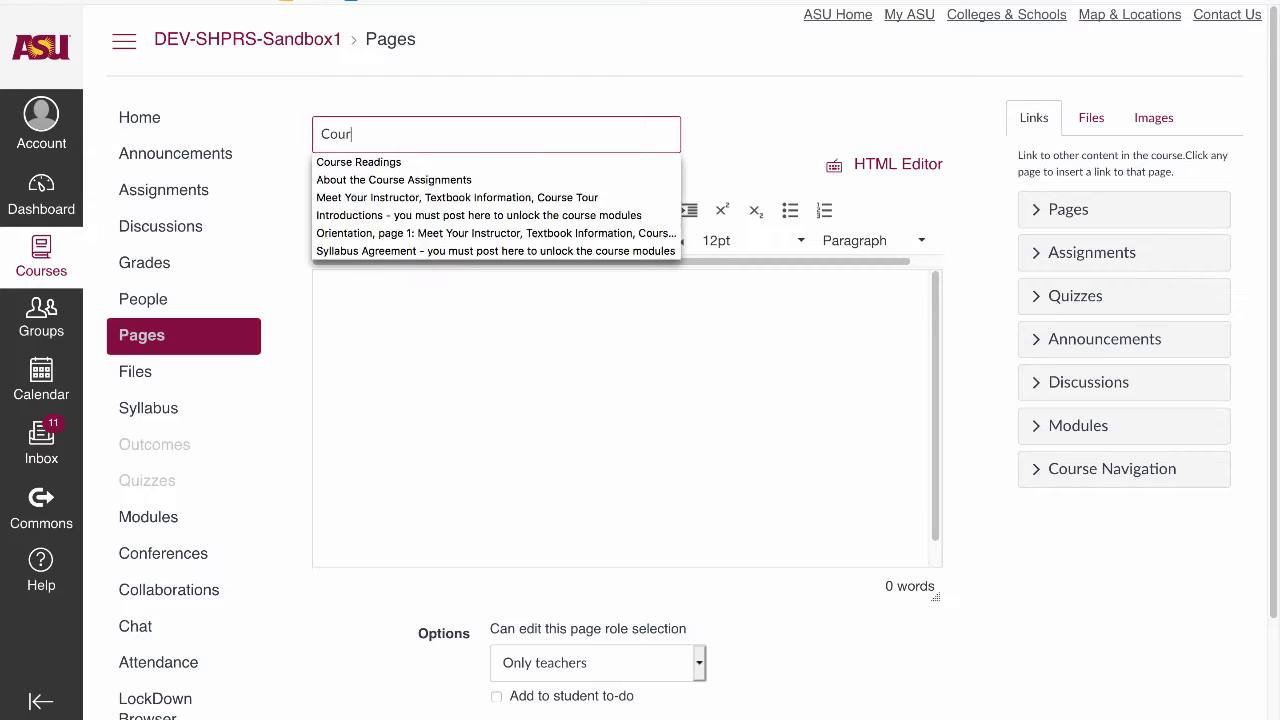
key("BackSpace")
type("se Readings")
Add Week 1, Week 2 and Week 3 to the page body as Header 2 headings with space beneath each
left_click(595, 296)
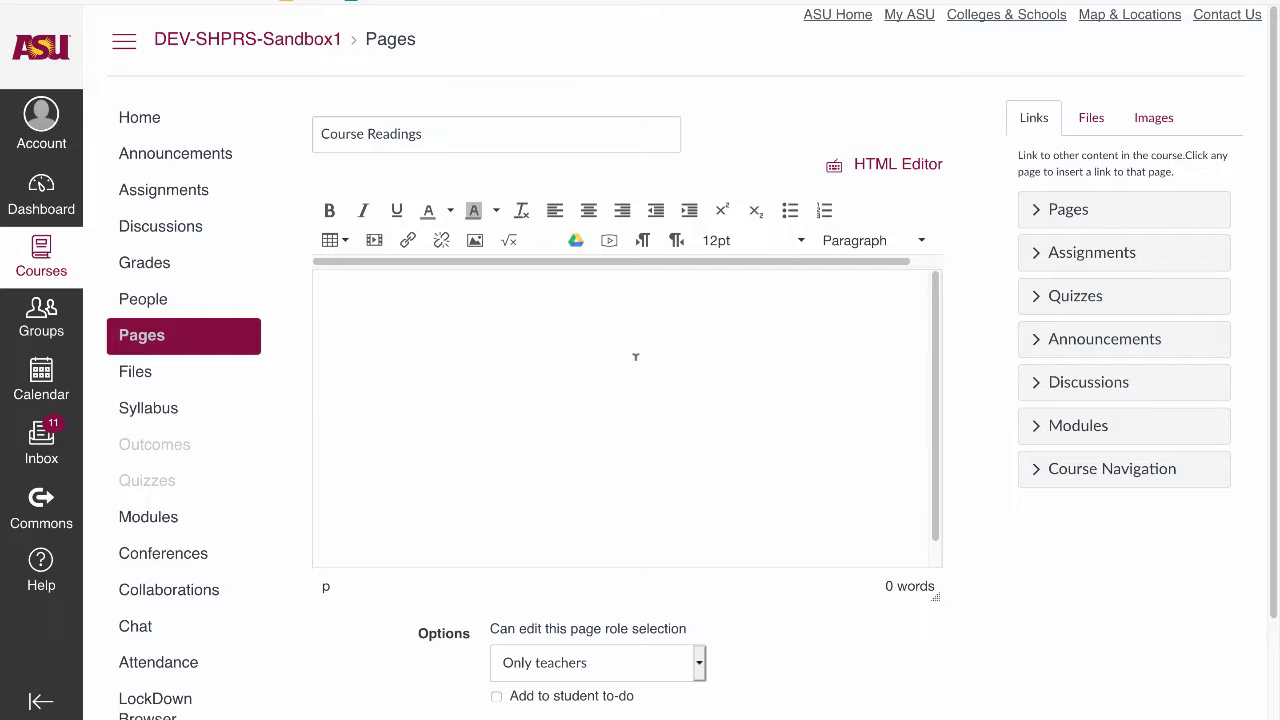
left_click(850, 245)
left_click(863, 306)
type("Week 1")
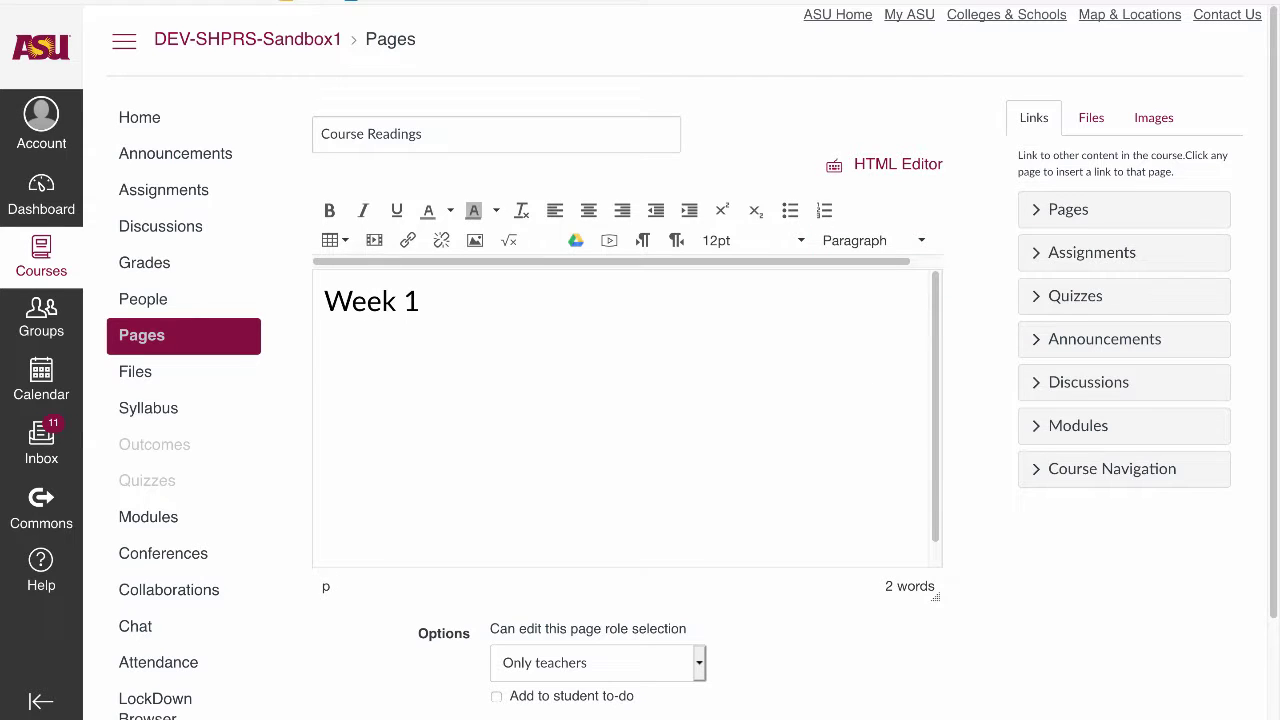
left_click(886, 243)
left_click(886, 297)
type("Week 2")
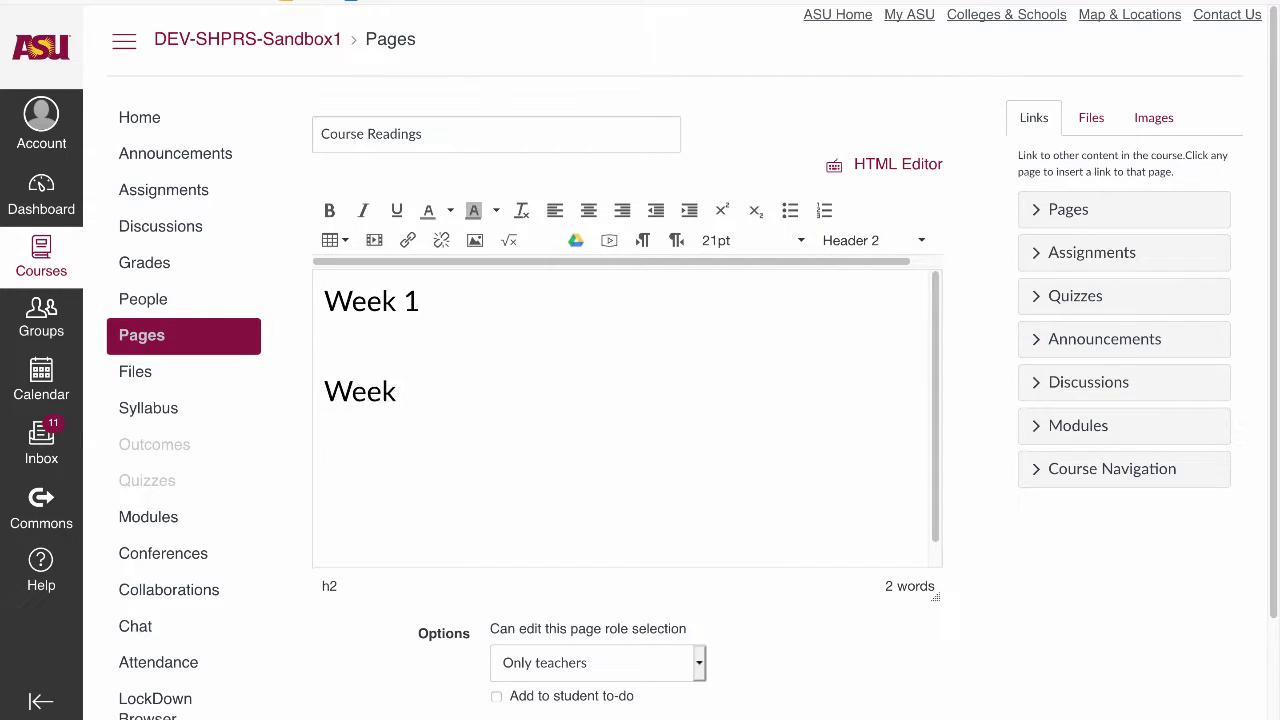
key("Return")
type("Week 3")
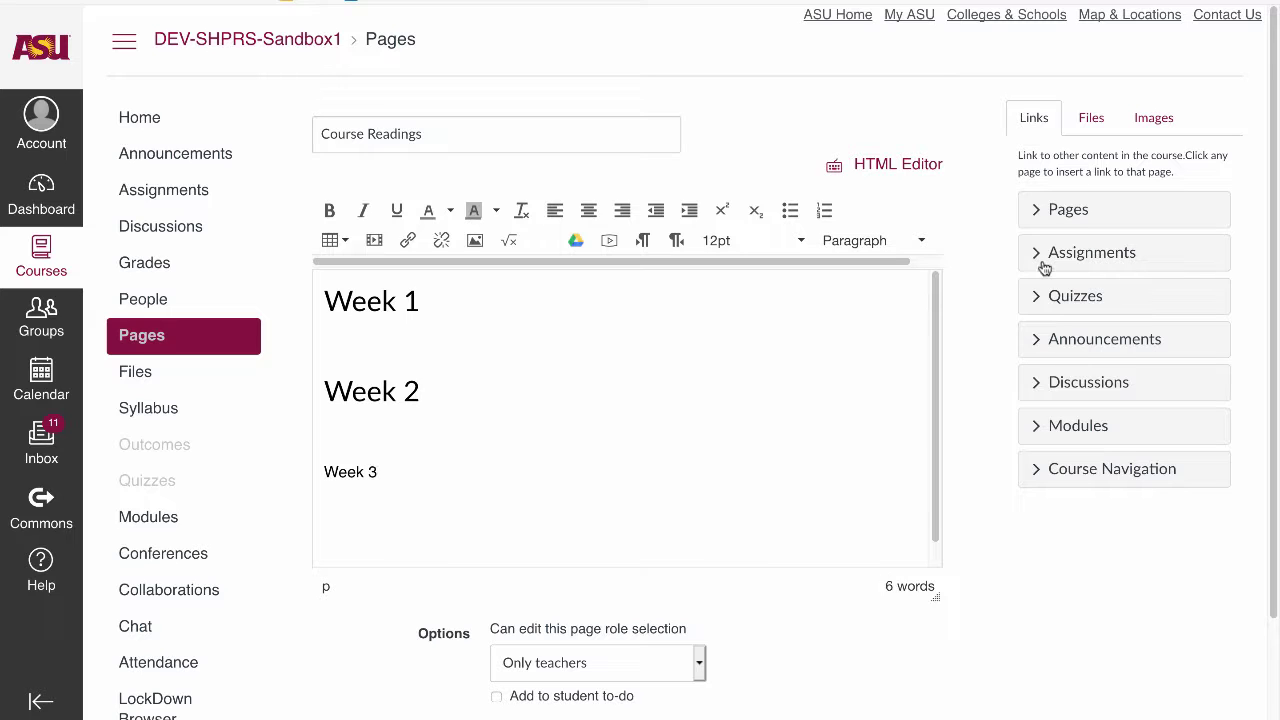
left_click(929, 246)
left_click(866, 312)
Insert links to Berberova short story.pdf and Different Types of History.pptx on separate lines under the Week 1 heading
left_click(358, 349)
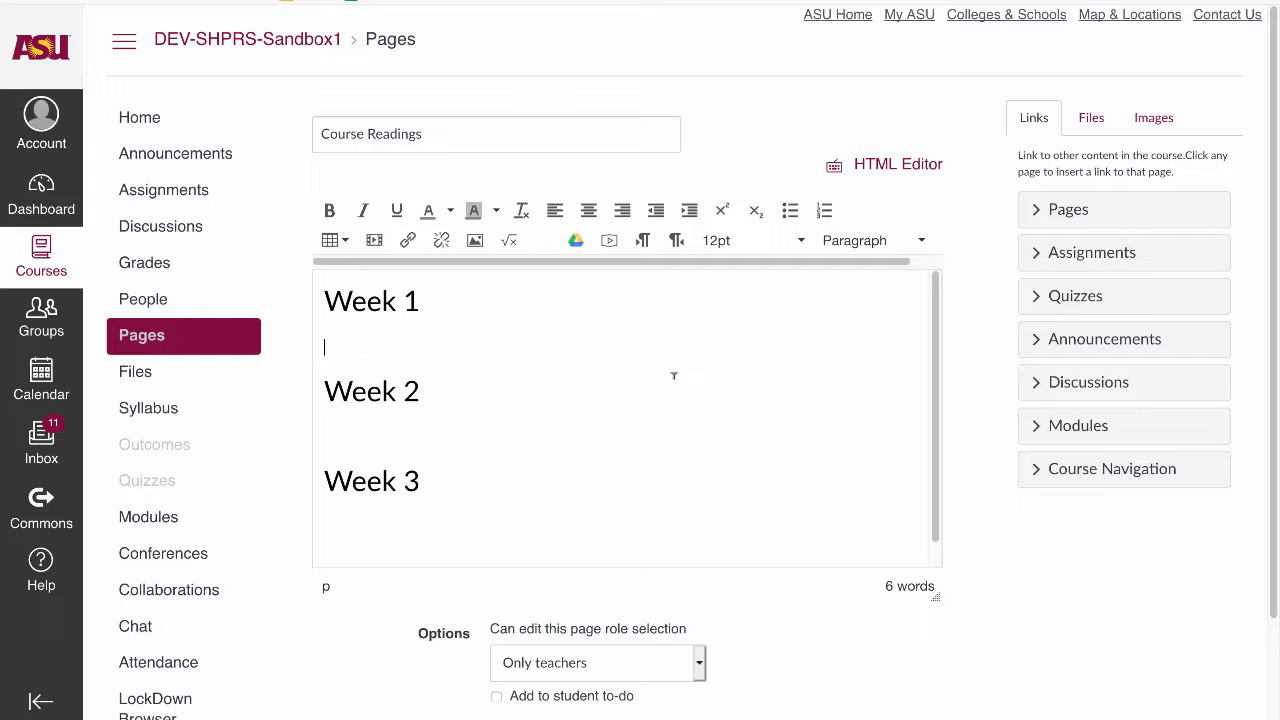
left_click(1091, 125)
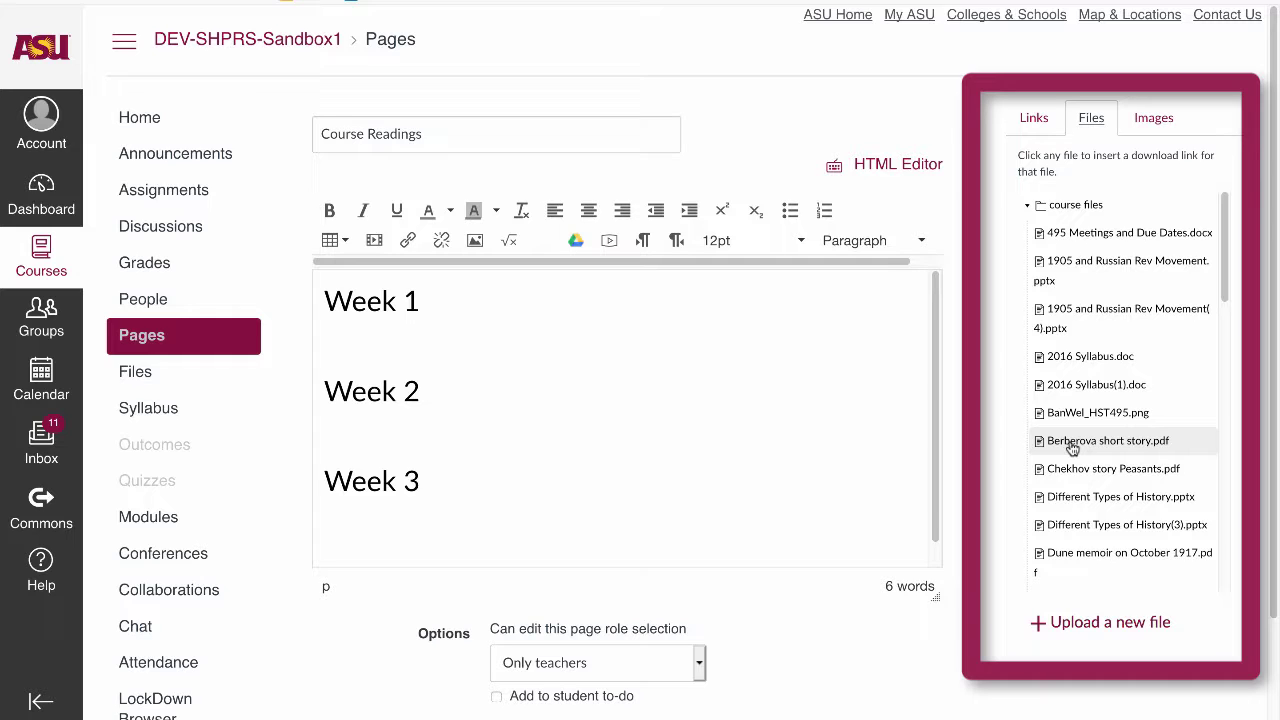
left_click(1072, 447)
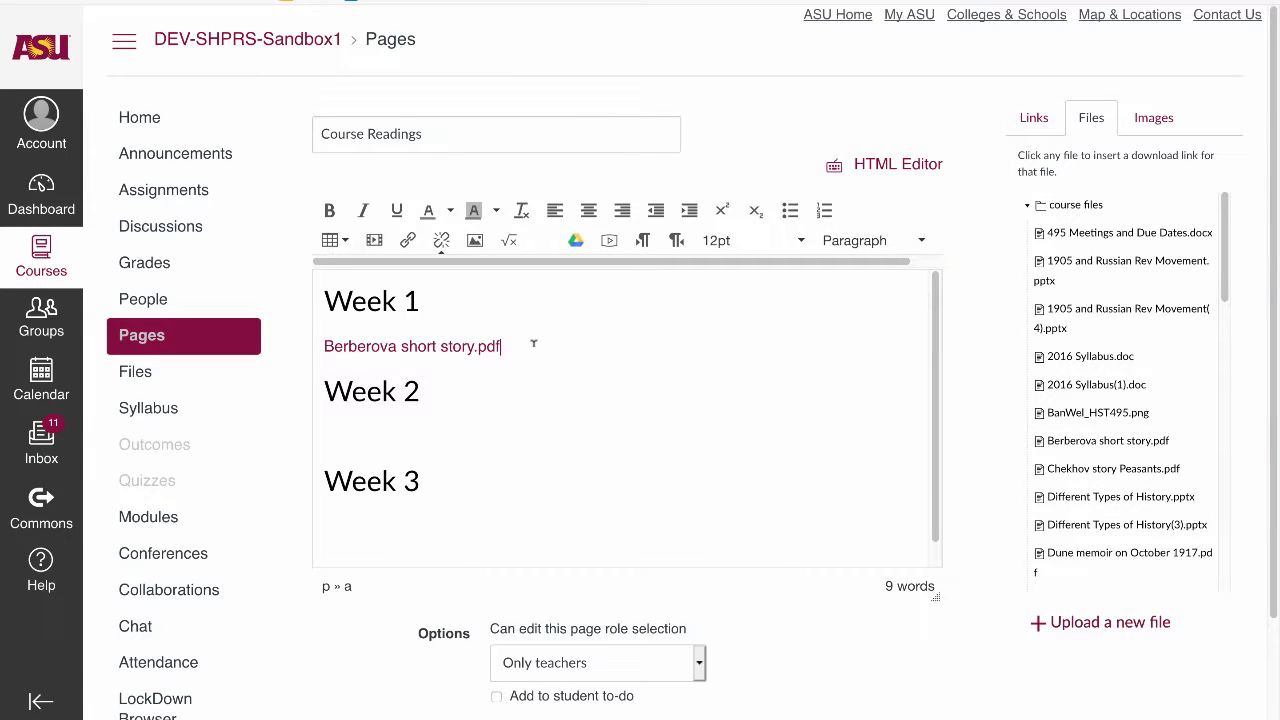
key("Return")
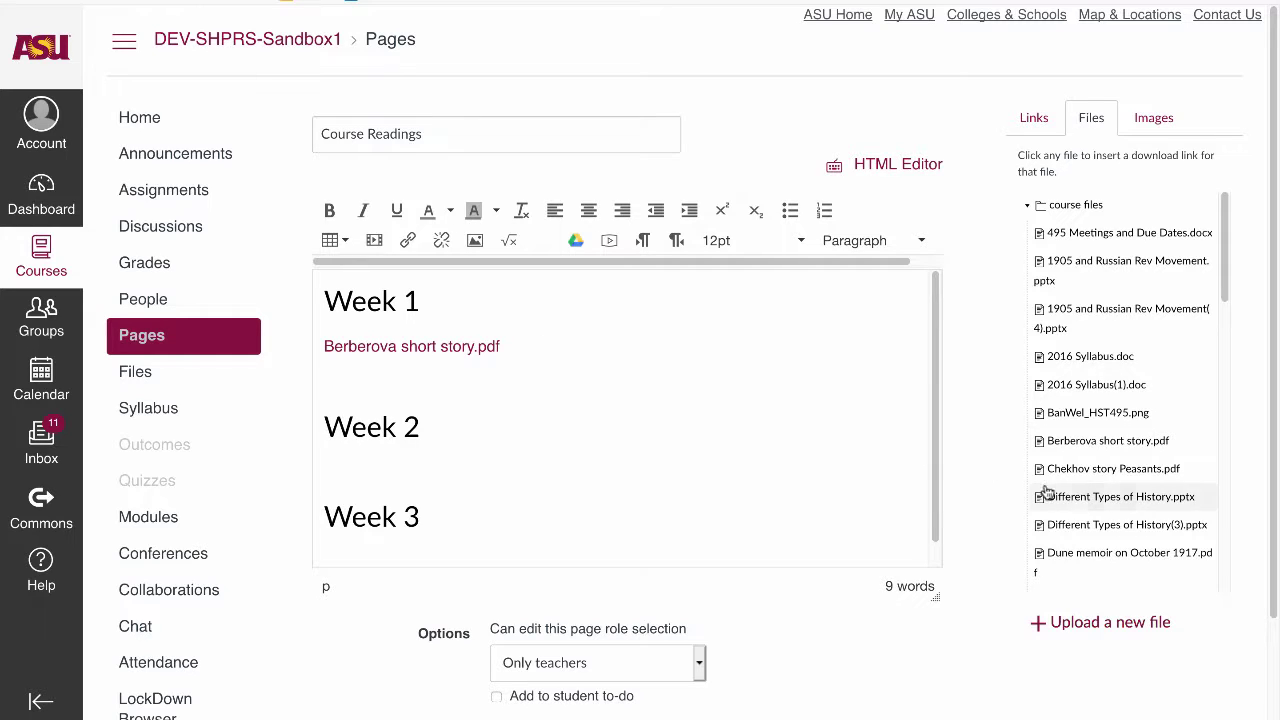
left_click(1082, 498)
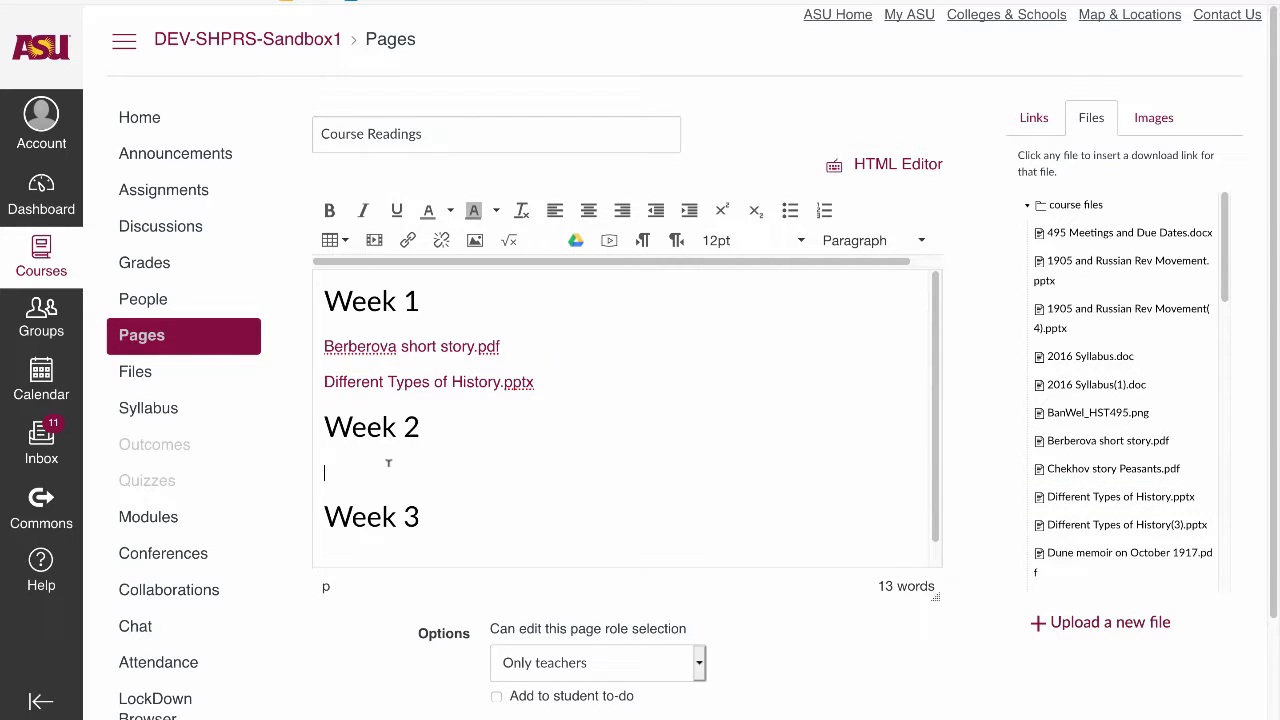
Under the Week 2 heading, write "In the following articles, be sure to watch out for the keywords mentioned in class."
type("In the following article")
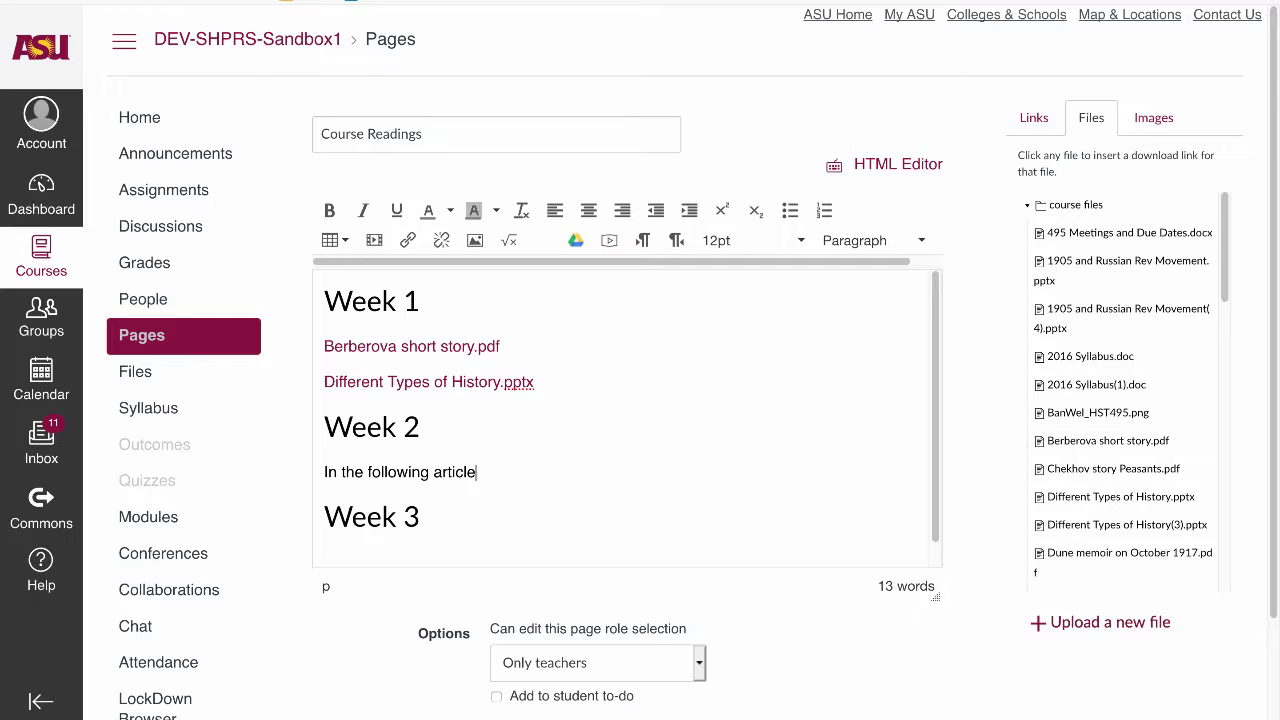
type("s, be sure to watch out for the keywords mentioned in class.")
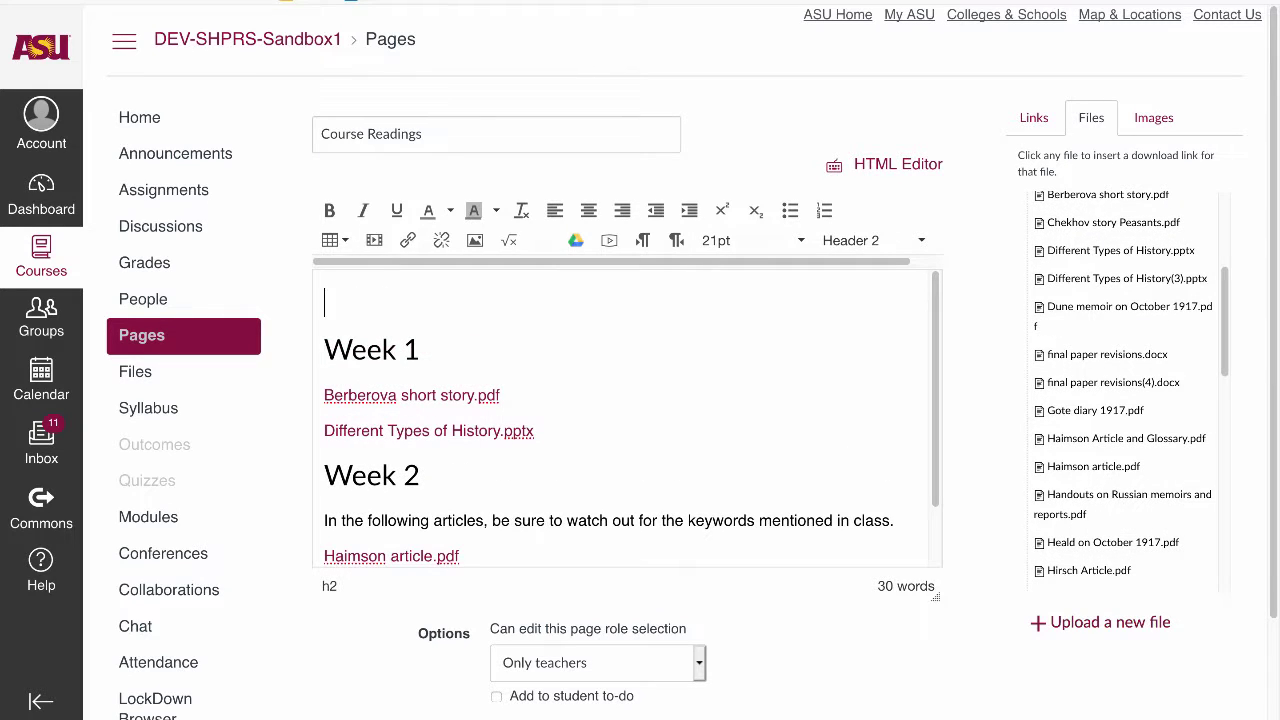
Embed the BanWel_HST495.png banner on the blank line above the Week 1 heading, and save and publish the page
left_click(1154, 121)
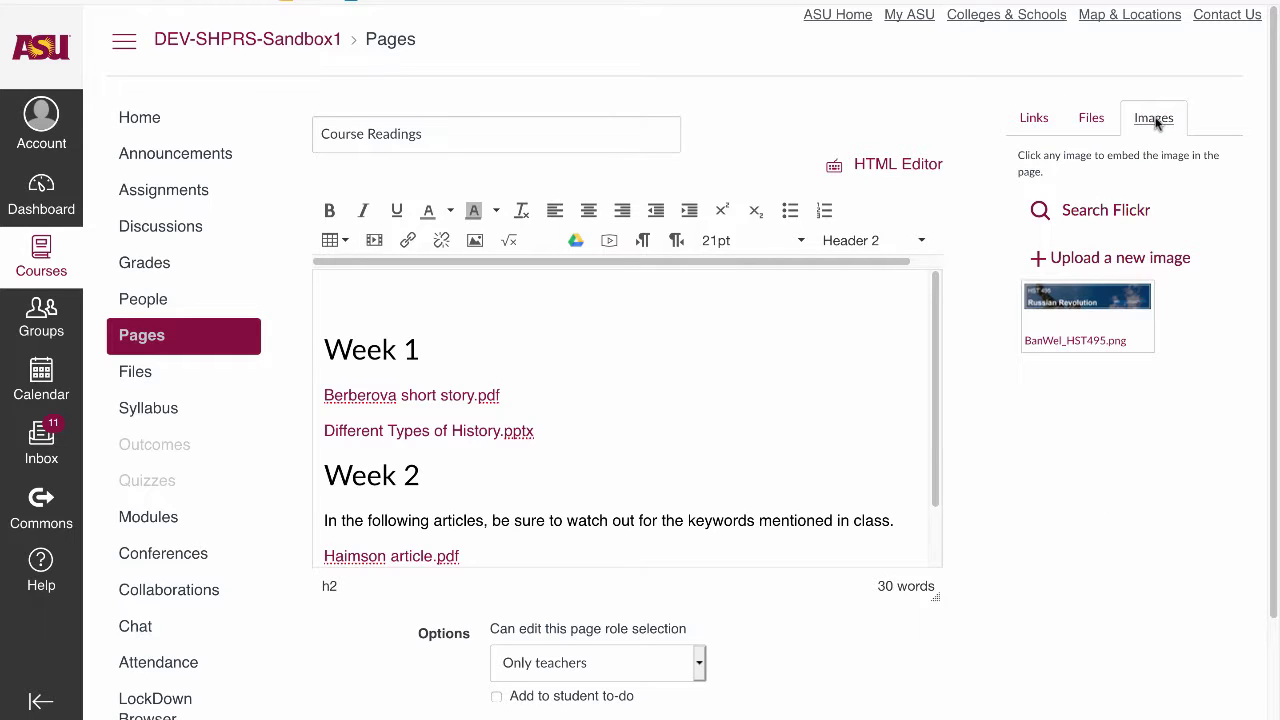
left_click(1087, 298)
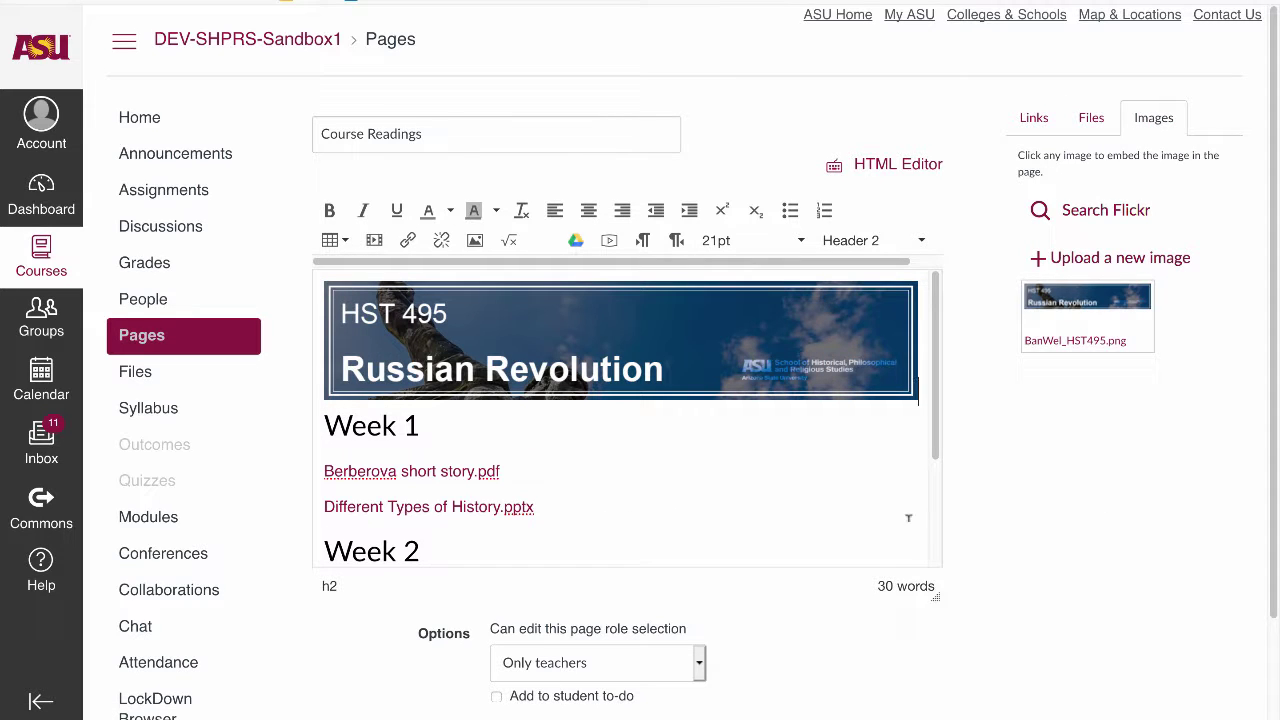
scroll(903, 648, "down", 2)
left_click(915, 665)
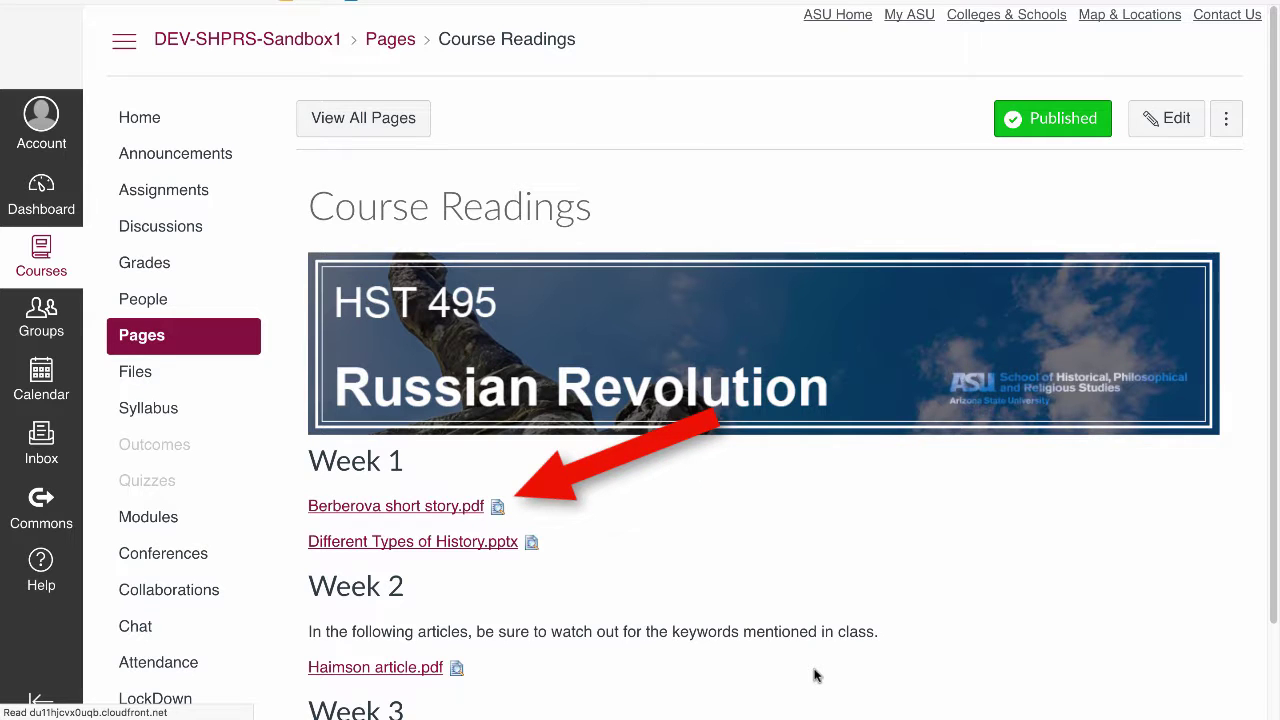
Preview Berberova short story.pdf and Different Types of History.pptx inline on the published Course Readings page
scroll(720, 557, "down", 2)
left_click(497, 404)
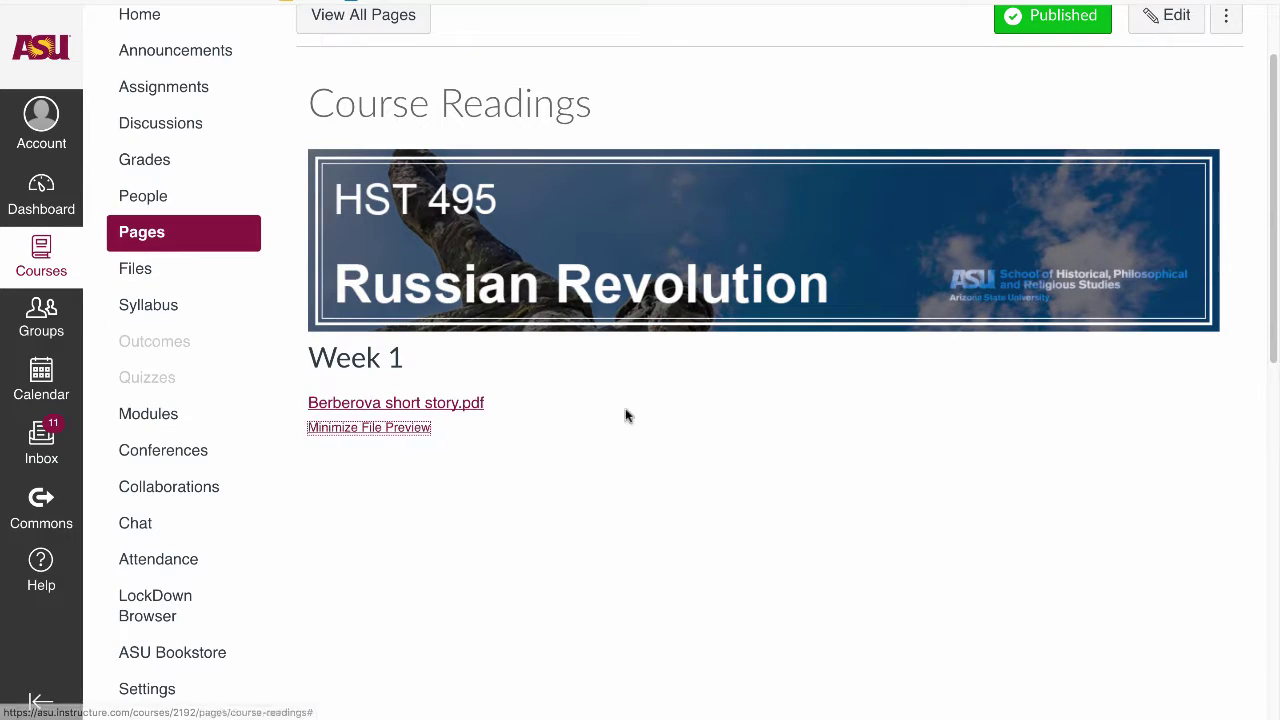
scroll(306, 466, "down", 10)
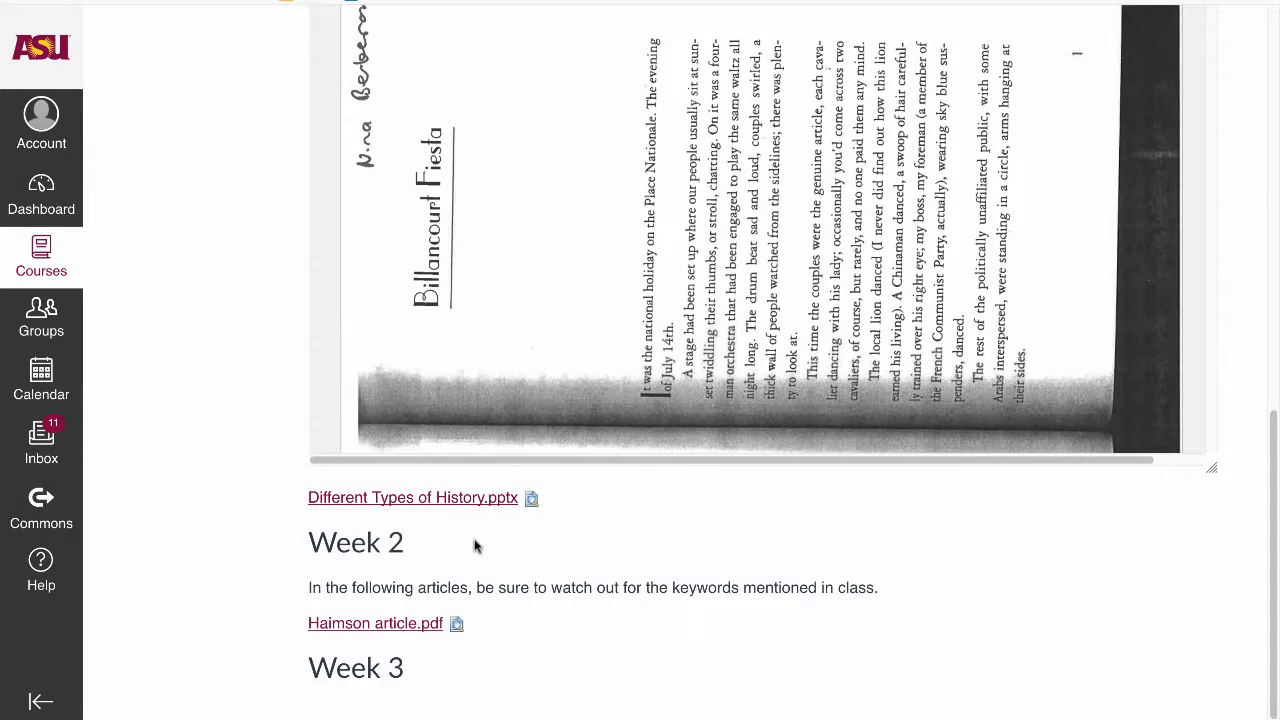
left_click(531, 498)
scroll(240, 523, "down", 4)
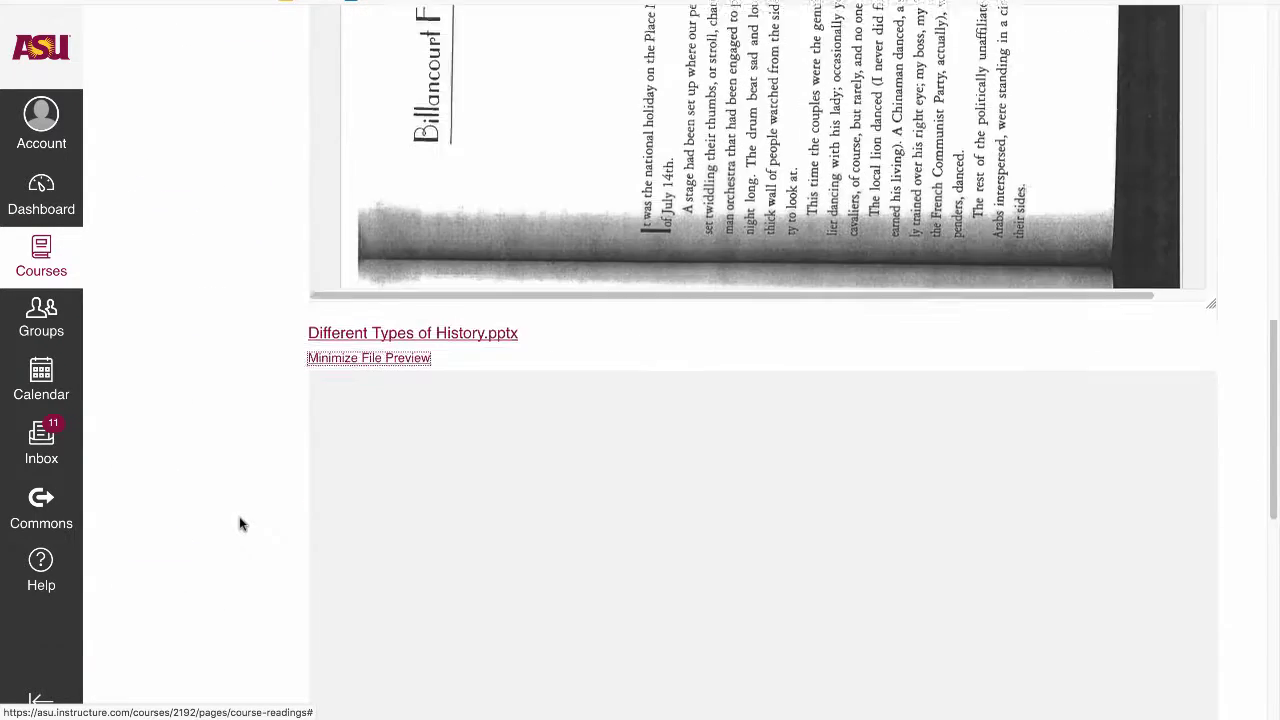
scroll(240, 523, "down", 5)
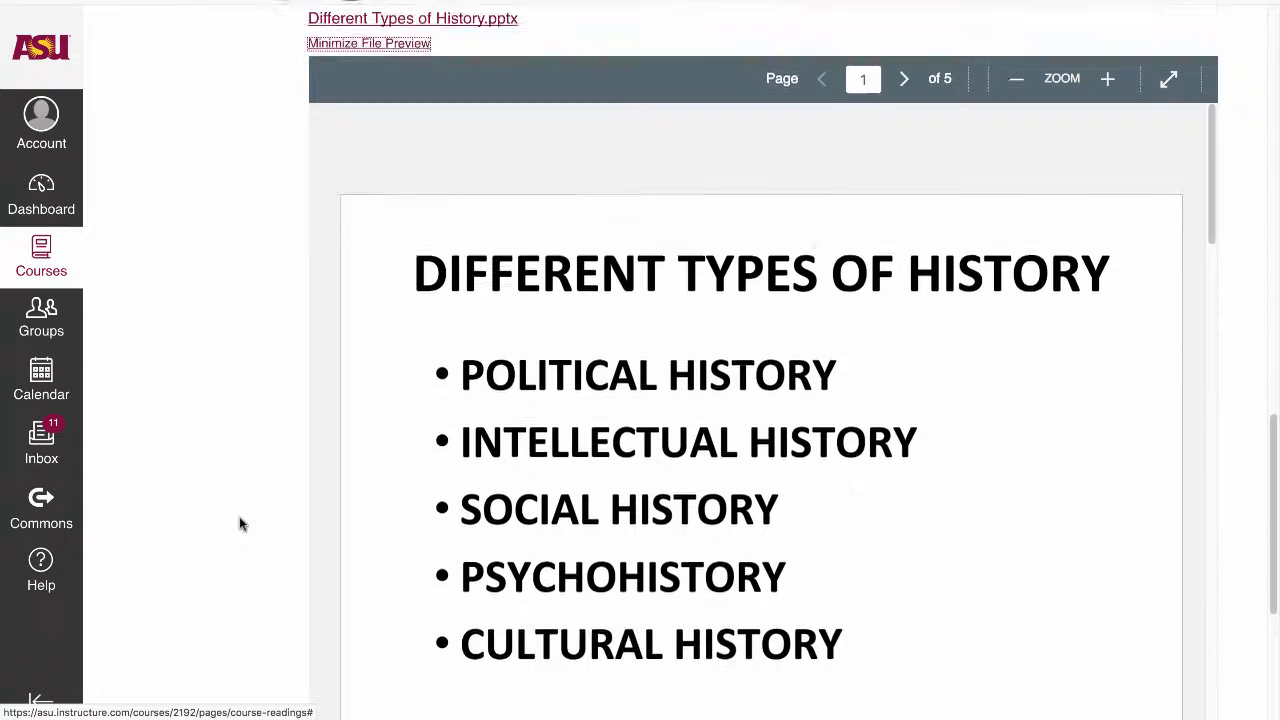